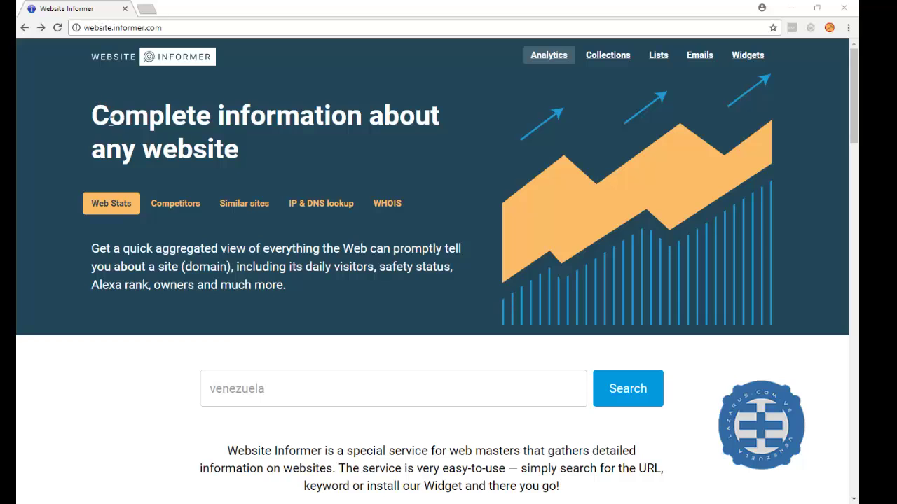
Re-enter 'venezuela' in the Website Informer search box and run the search
left_click(257, 390)
scroll(260, 389, "down", 3)
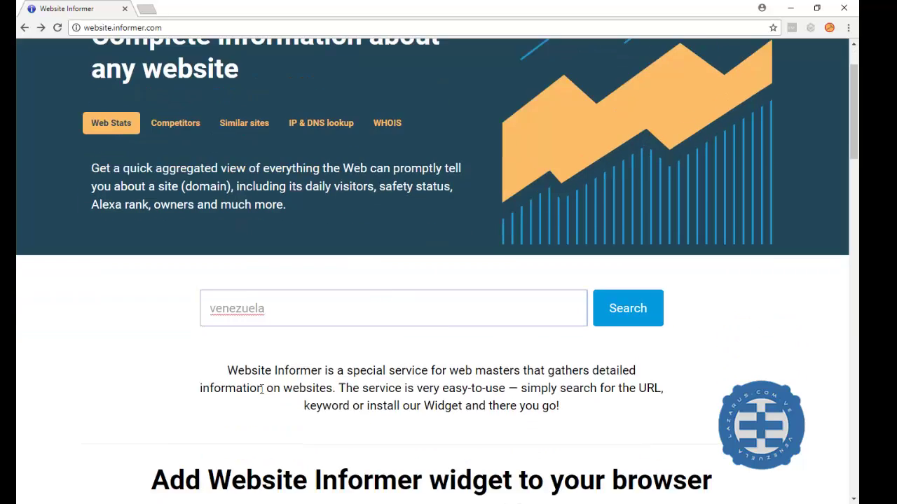
scroll(261, 386, "down", 2)
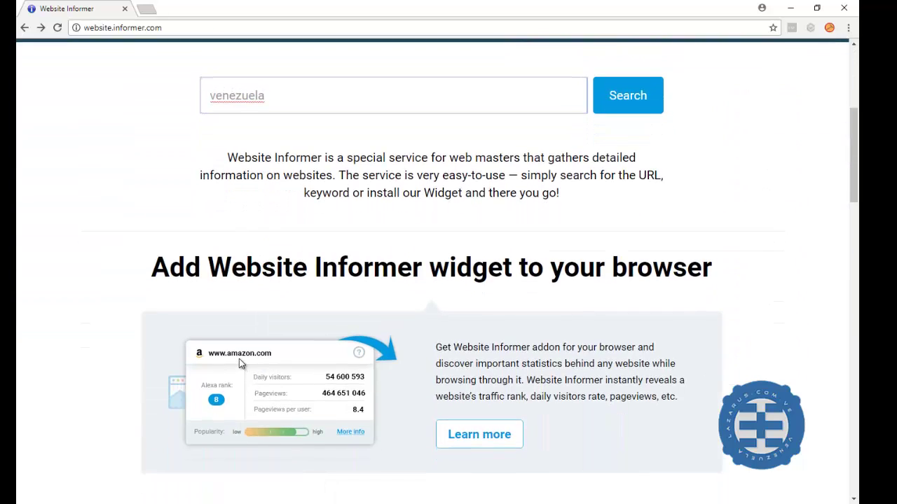
scroll(240, 364, "up", 2)
left_click_drag(273, 215, 211, 213)
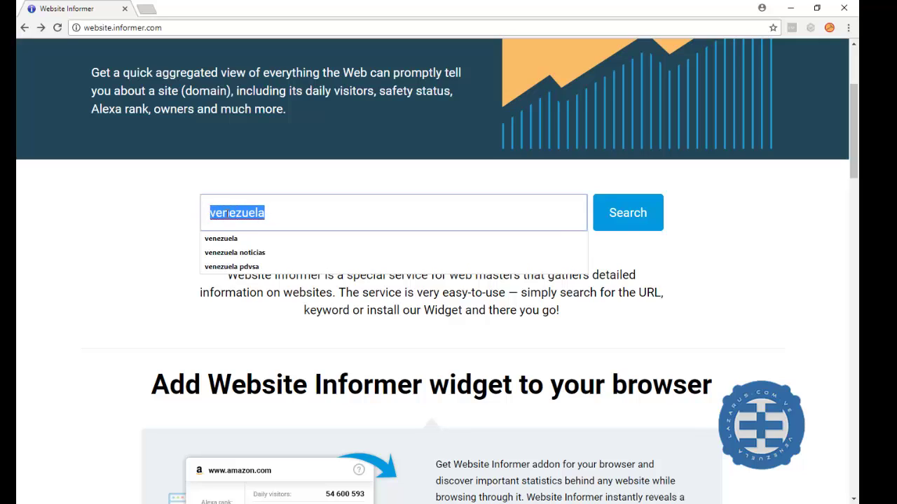
left_click(202, 171)
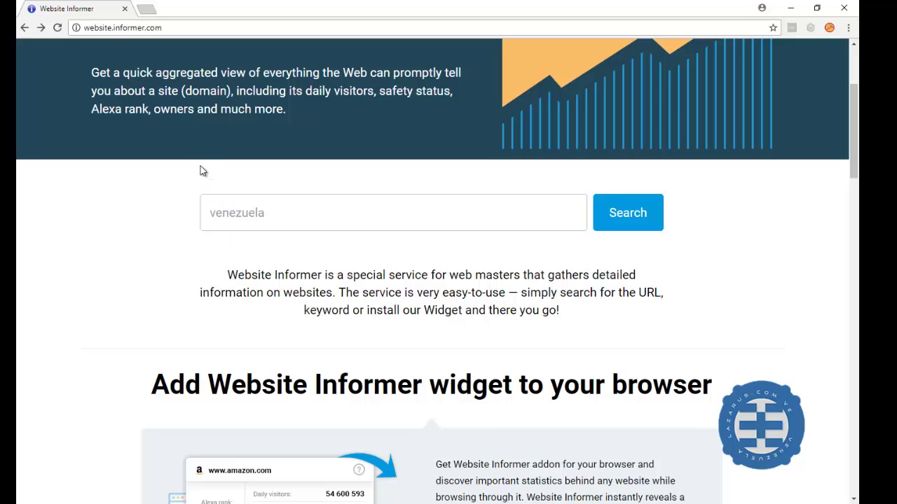
left_click(218, 214)
key("BackSpace")
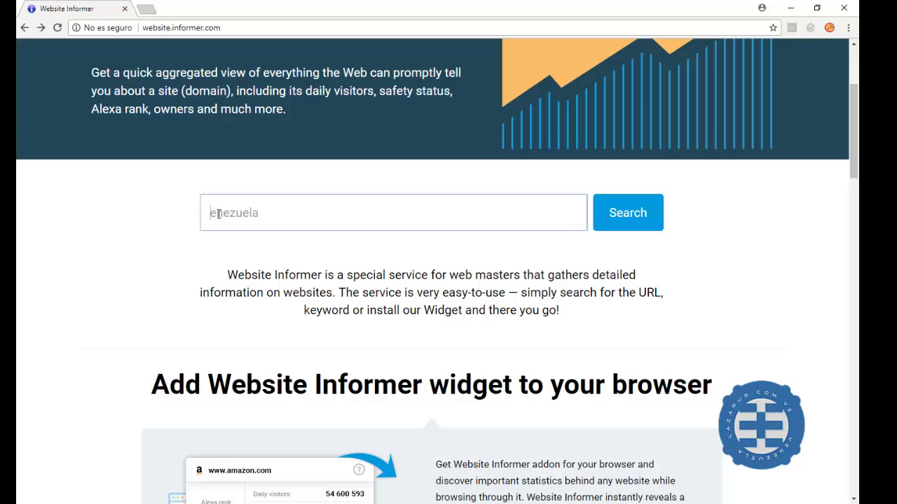
type("v")
key("Return")
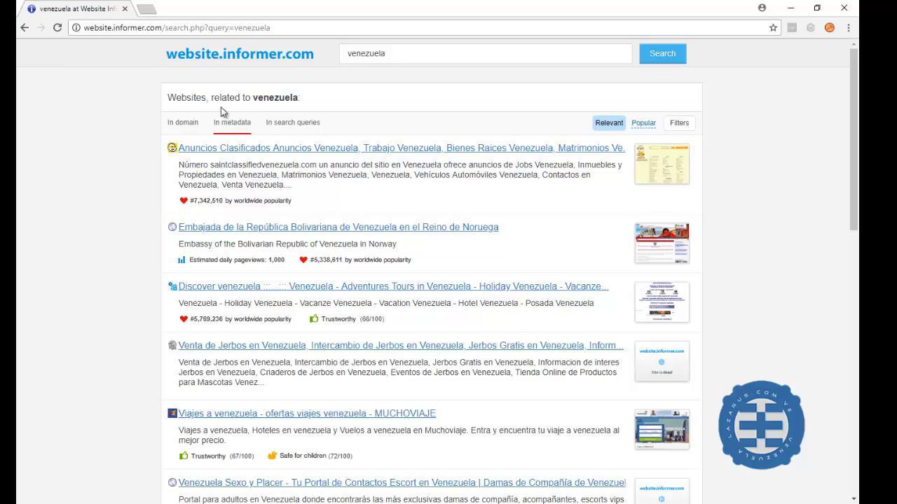
scroll(266, 214, "down", 3)
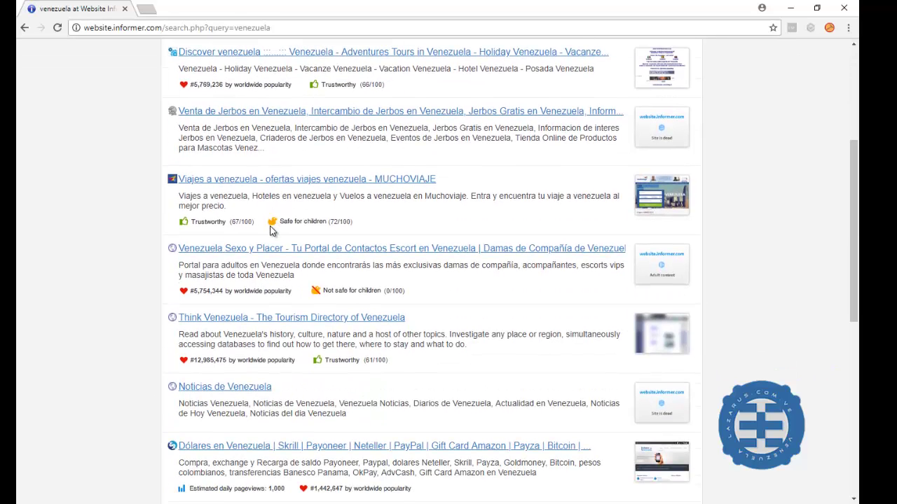
scroll(272, 231, "down", 2)
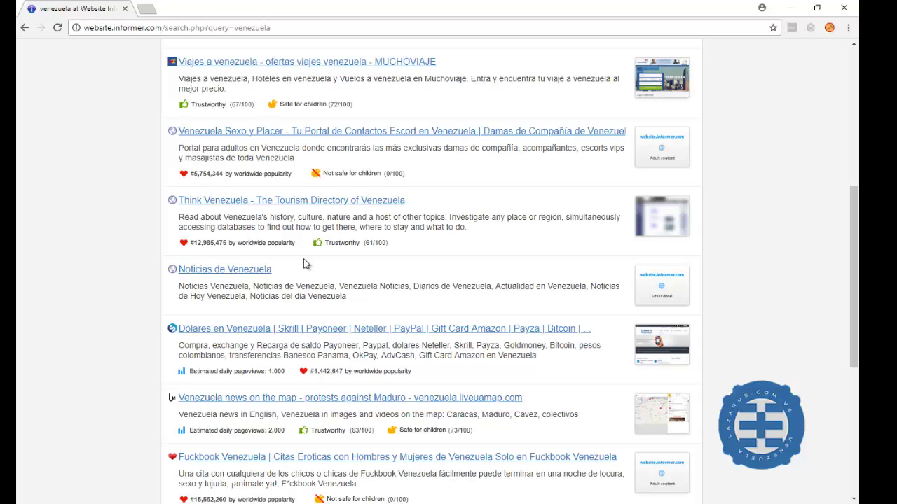
scroll(303, 265, "down", 2)
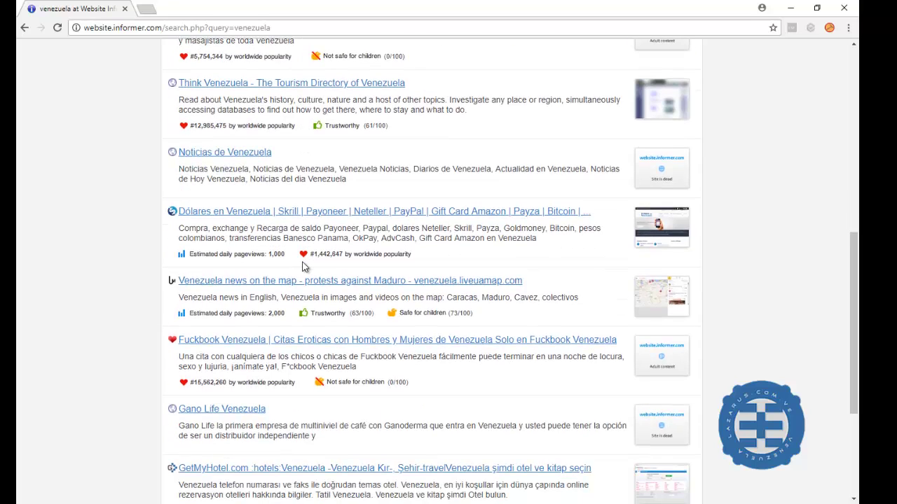
scroll(305, 267, "down", 1)
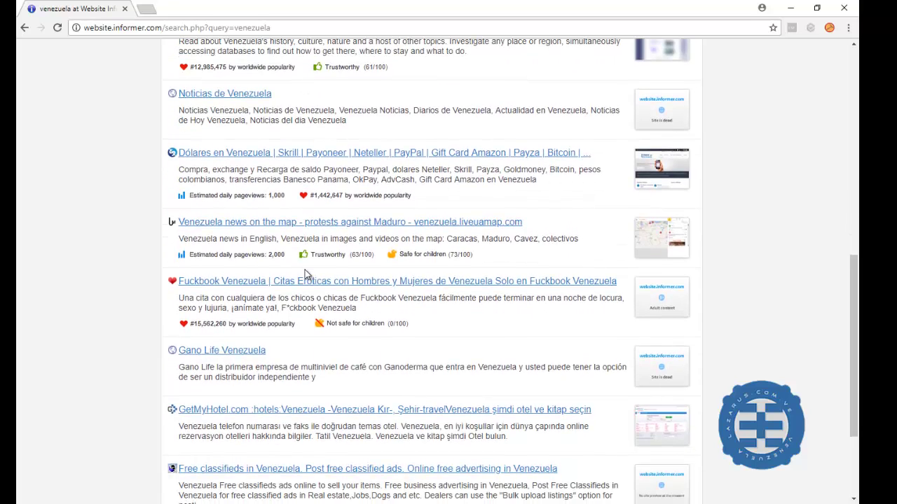
scroll(304, 270, "down", 2)
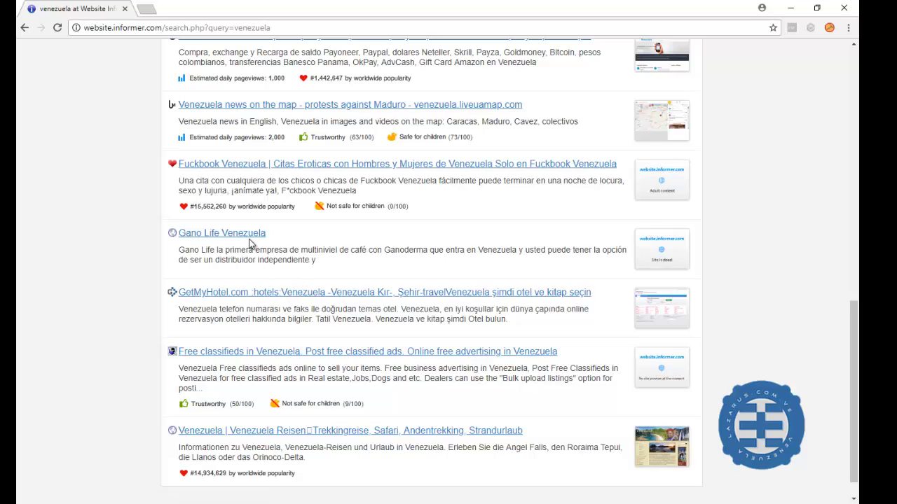
scroll(261, 279, "down", 1)
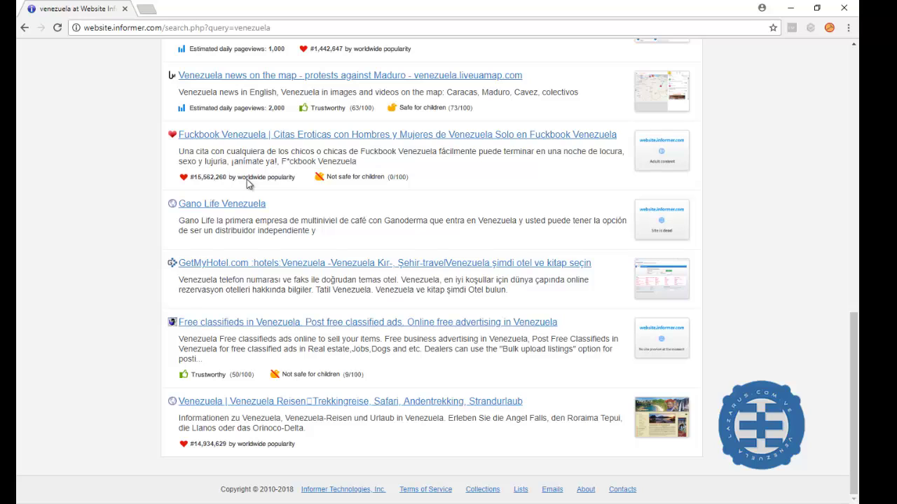
Open the Gano Life Venezuela report and highlight its Whois domain, WHOIS server and GoDaddy registrar
left_click(232, 206)
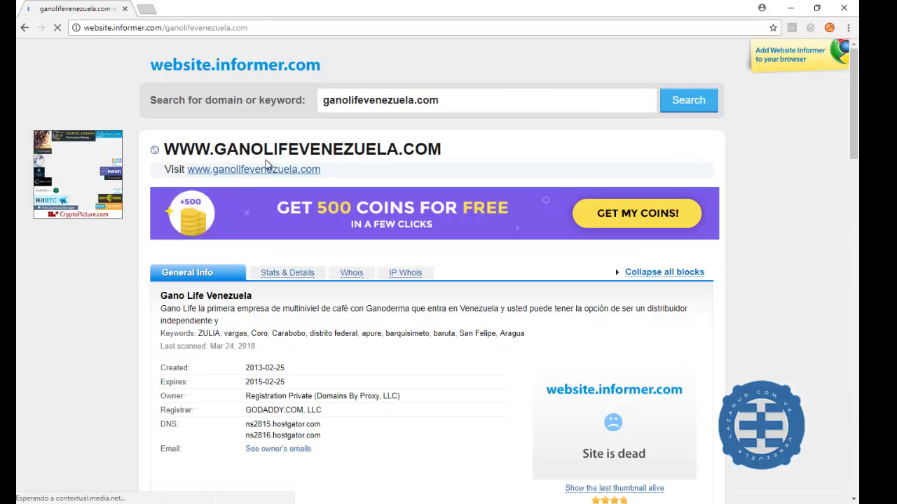
scroll(350, 335, "down", 1)
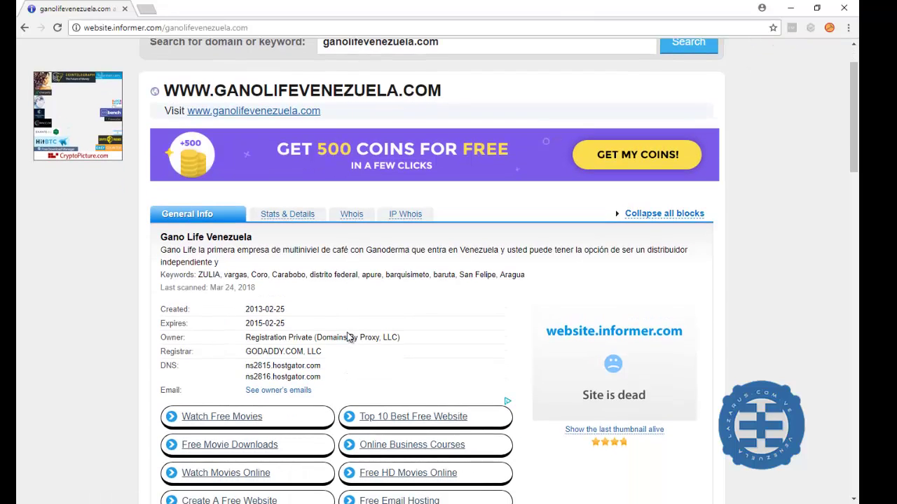
scroll(314, 336, "down", 2)
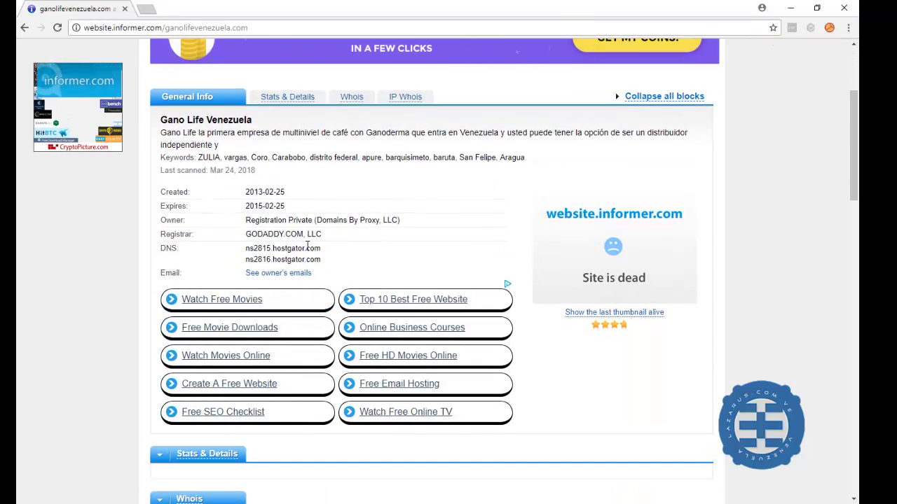
scroll(311, 251, "down", 2)
scroll(330, 360, "down", 2)
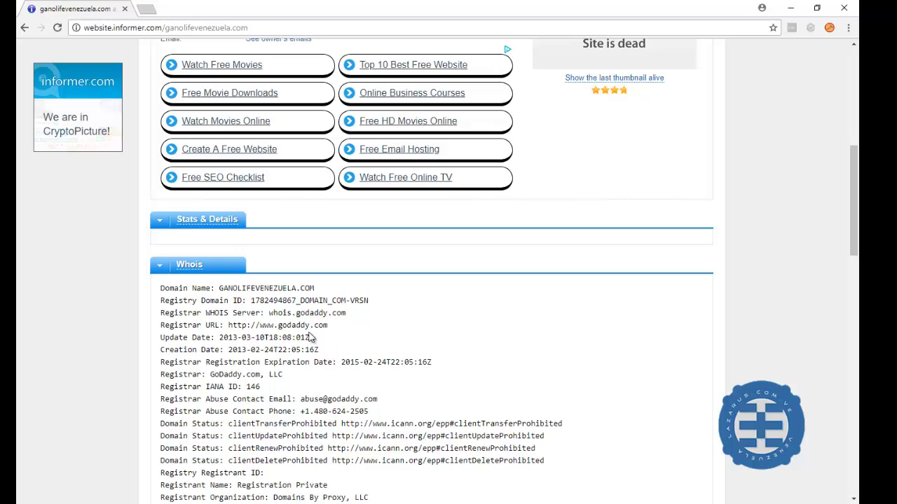
left_click_drag(219, 288, 268, 315)
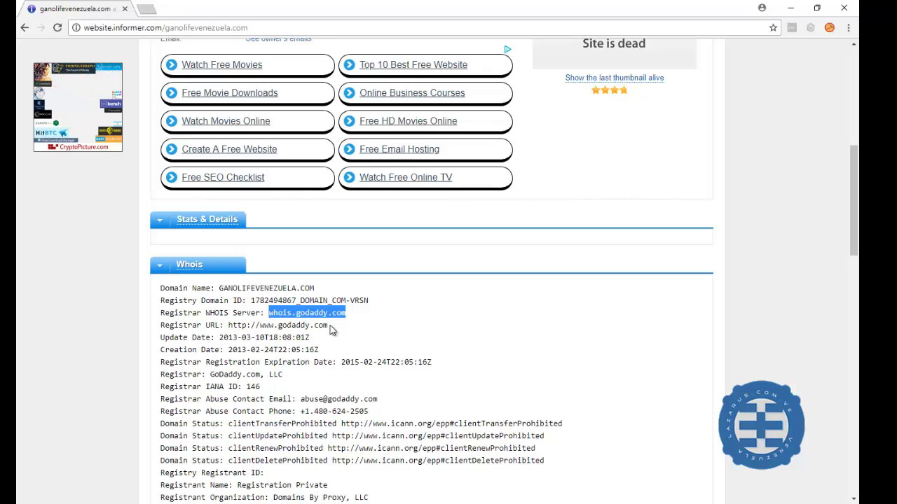
left_click_drag(328, 326, 254, 328)
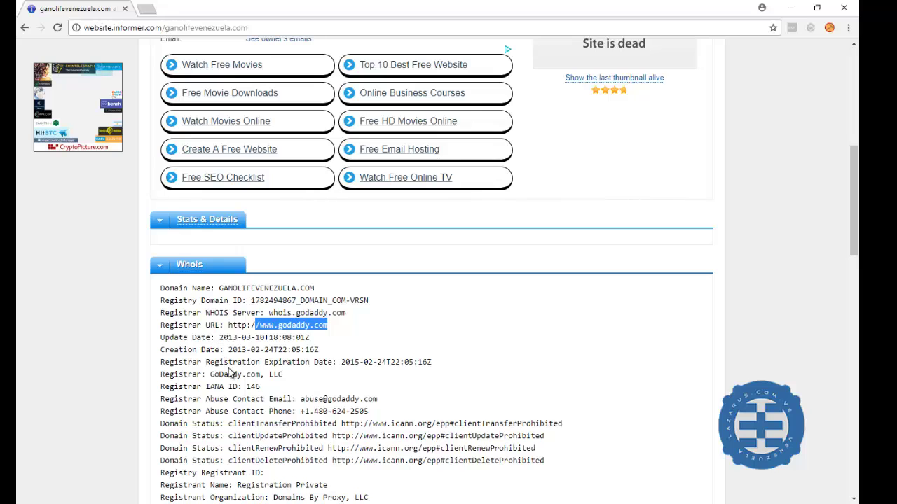
scroll(229, 368, "down", 1)
left_click_drag(207, 316, 264, 316)
Review the rest of the report: created 2013-02-25, expired 2015-02-25, site dead
scroll(297, 329, "down", 2)
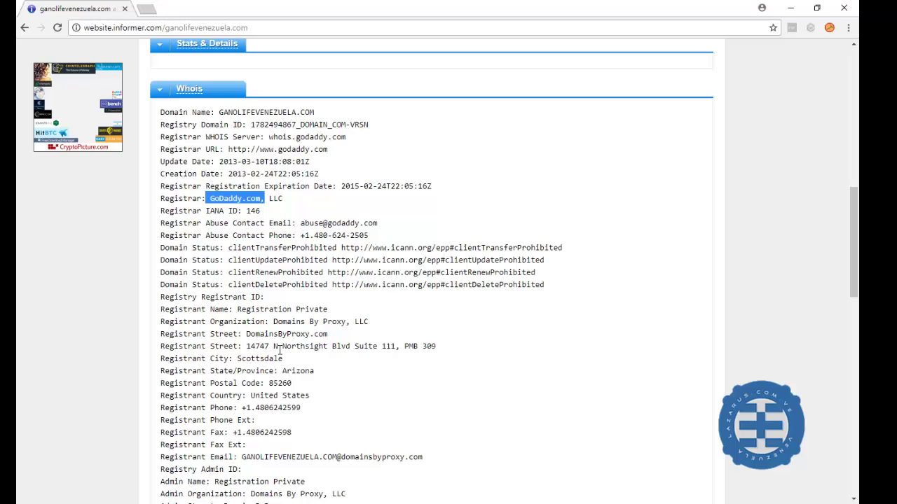
scroll(284, 357, "down", 1)
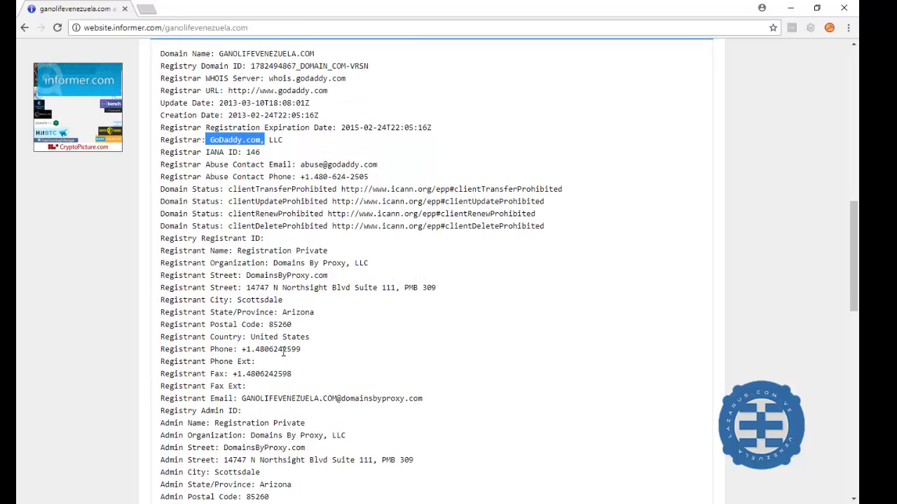
scroll(283, 353, "down", 1)
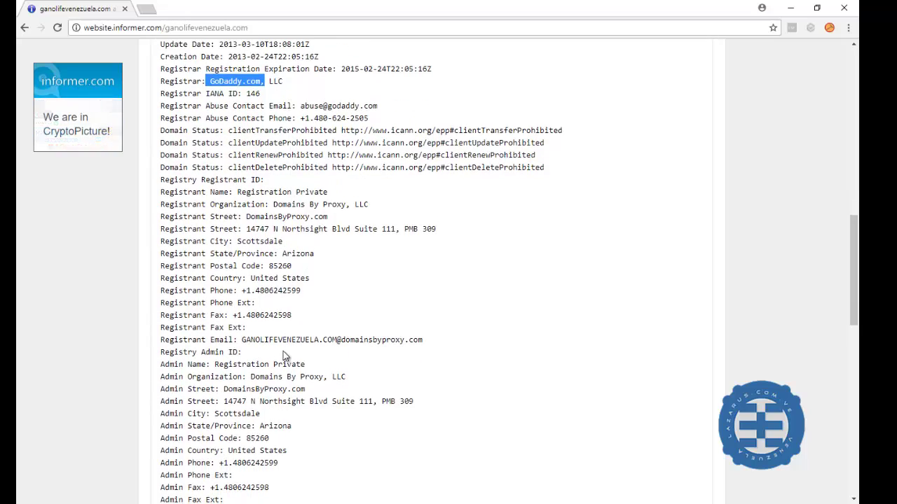
scroll(283, 351, "down", 1)
scroll(285, 355, "down", 1)
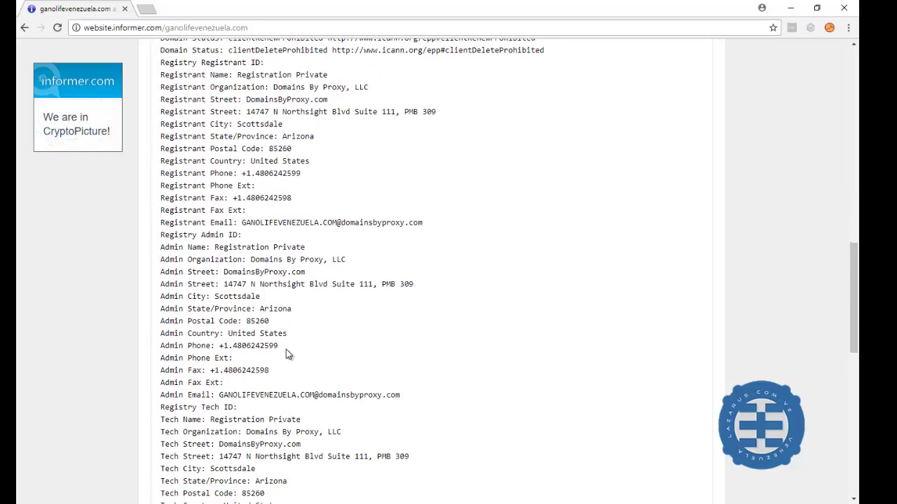
scroll(288, 353, "down", 4)
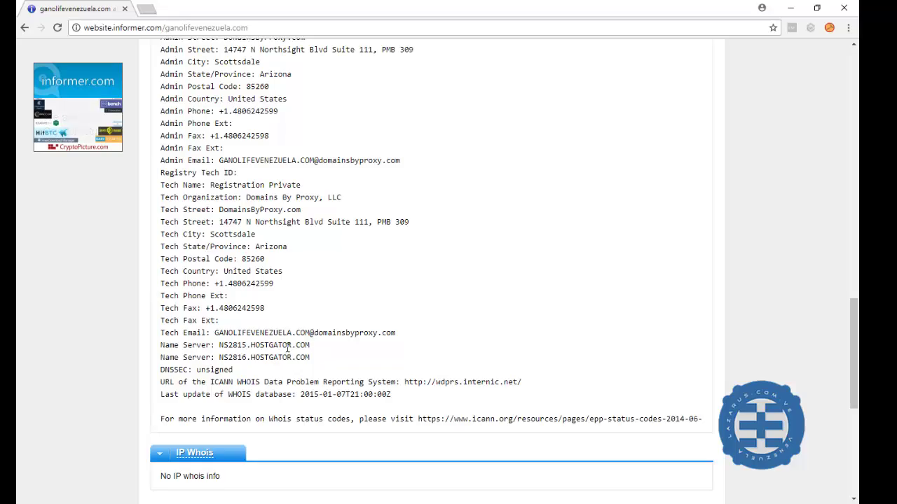
scroll(287, 348, "up", 14)
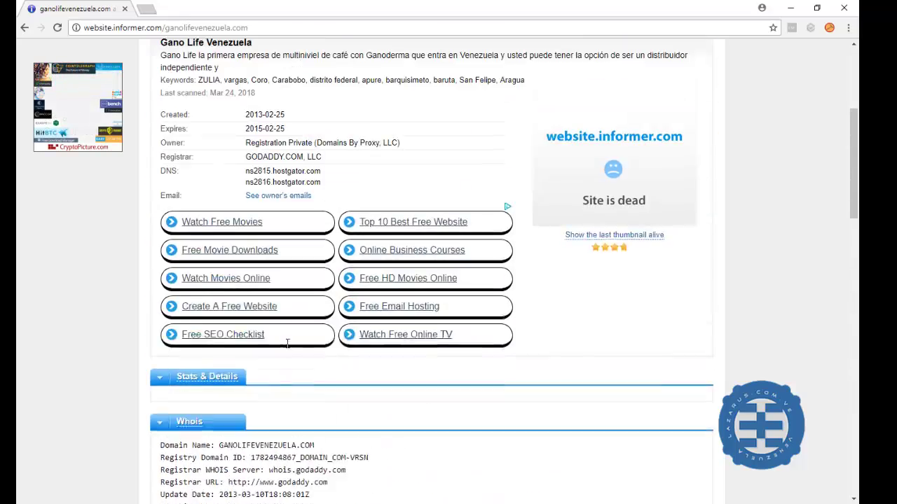
scroll(287, 343, "up", 4)
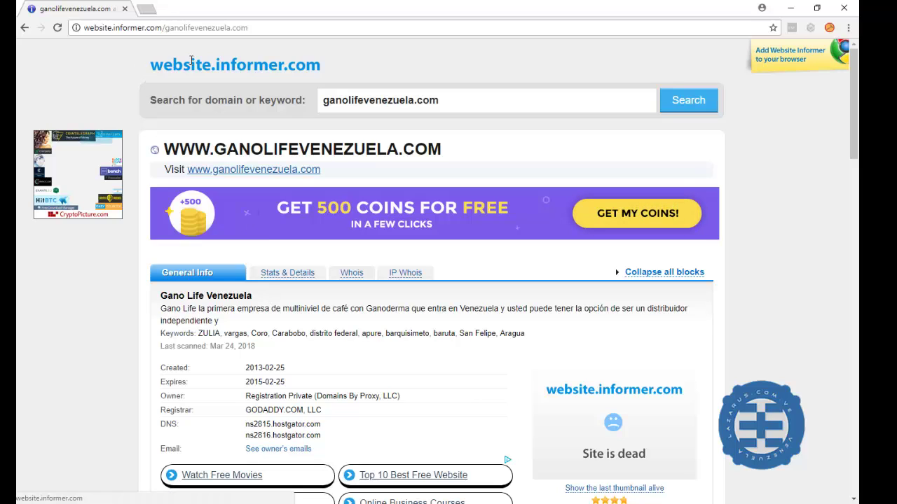
Jump to the full ganolifevenezuela.com Whois record, then open a new browser tab
double_click(216, 61)
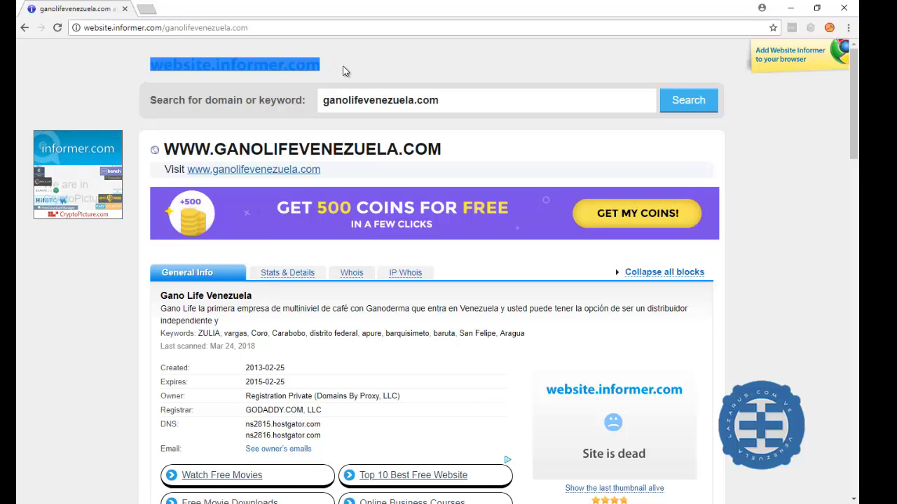
left_click(138, 70)
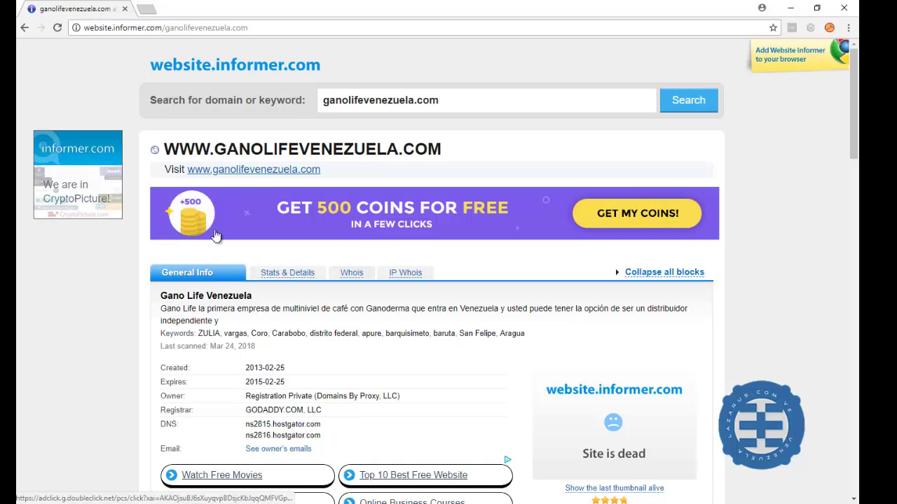
left_click(280, 275)
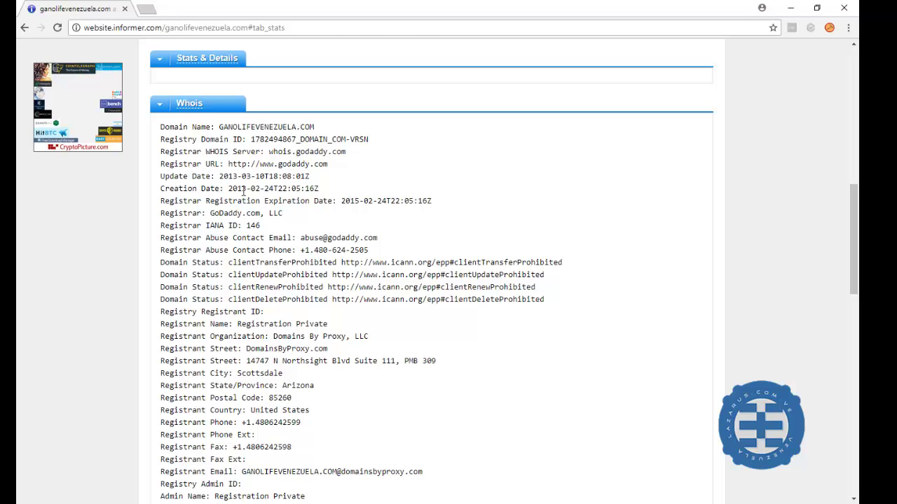
scroll(246, 189, "up", 10)
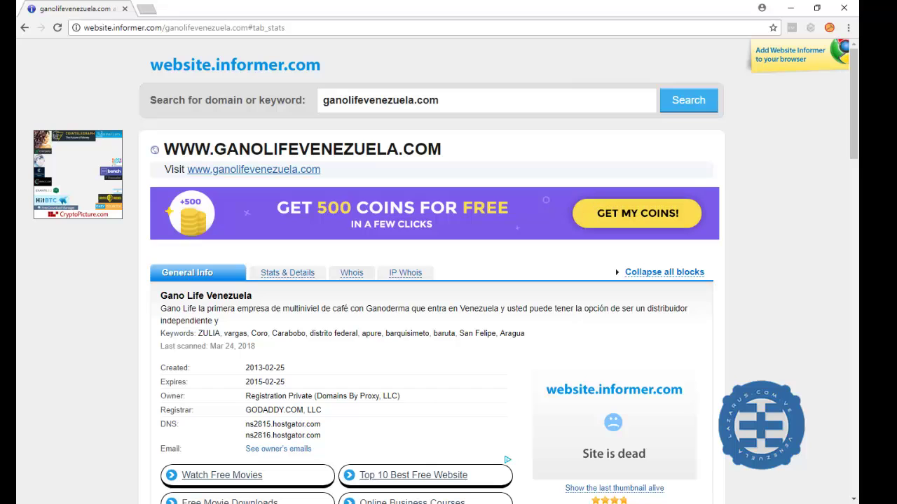
key("ctrl+t")
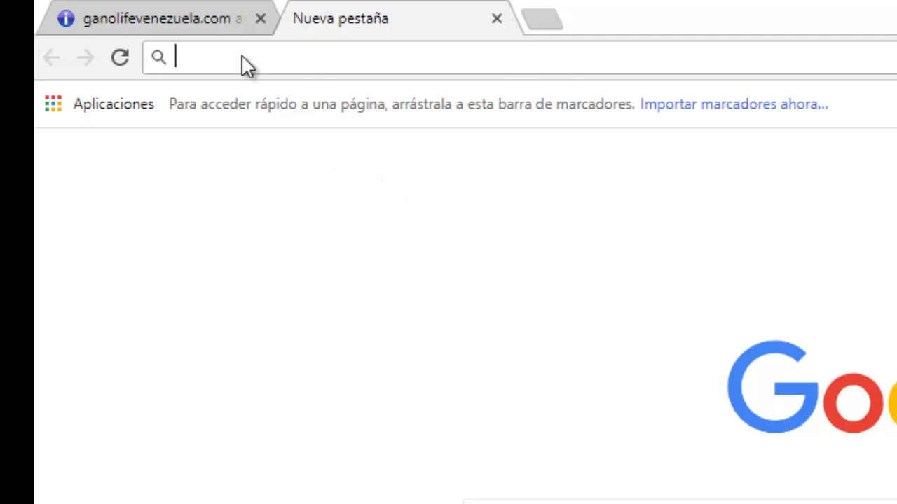
Load shodan.io in the new tab and enter 'venezuela' as the search query
right_click(242, 56)
left_click(326, 204)
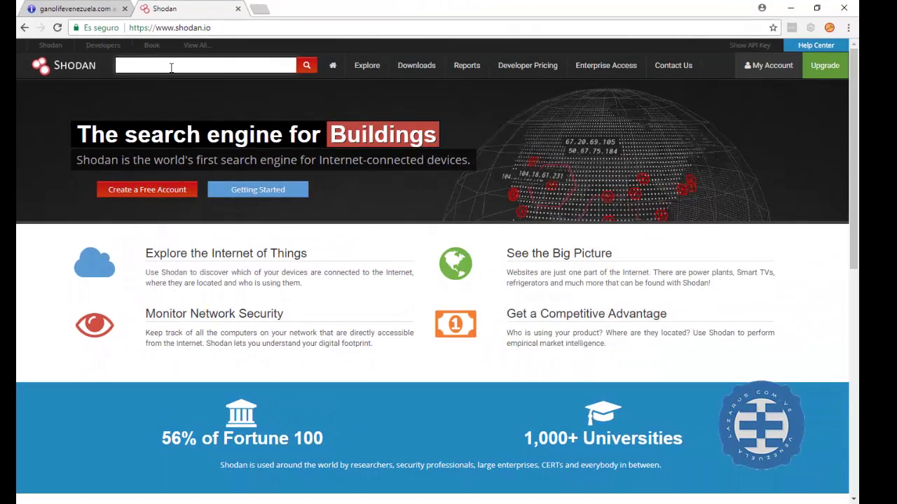
left_click(171, 67)
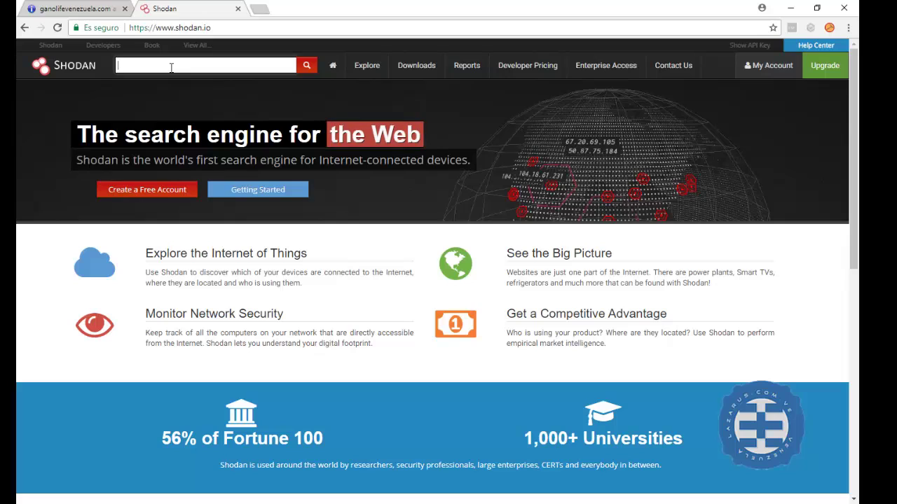
type("venezuela")
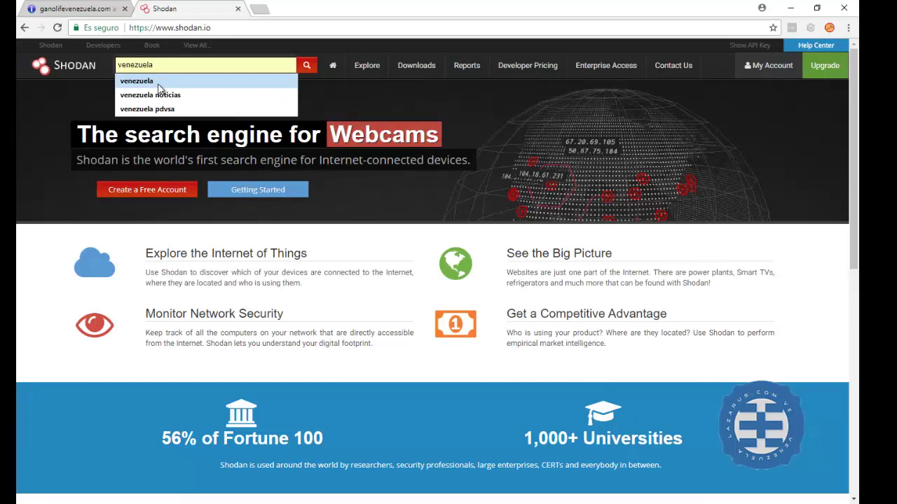
left_click(158, 83)
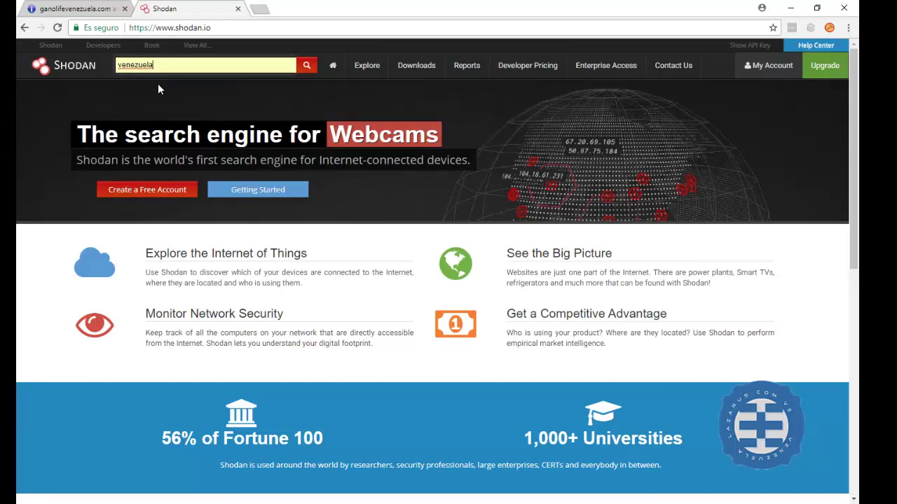
Run the 'venezuela' Shodan search and review its 325 hosts and country/service breakdowns
left_click(306, 68)
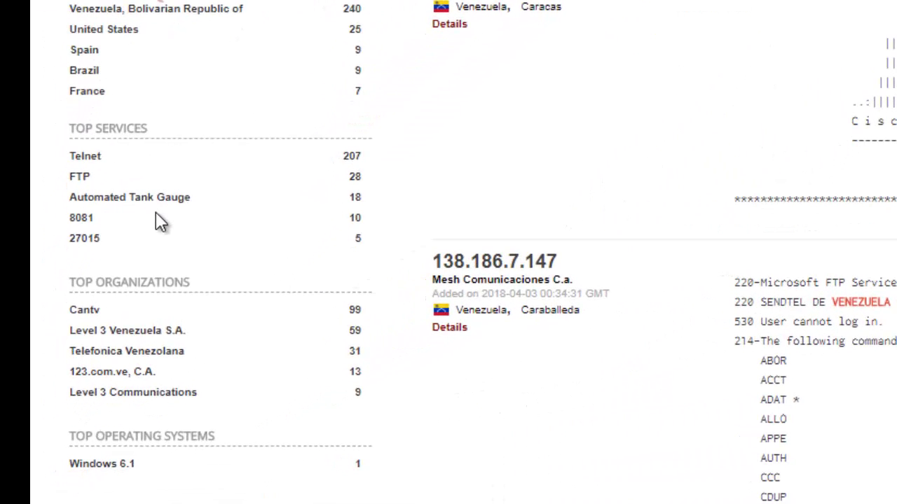
scroll(106, 147, "down", 2)
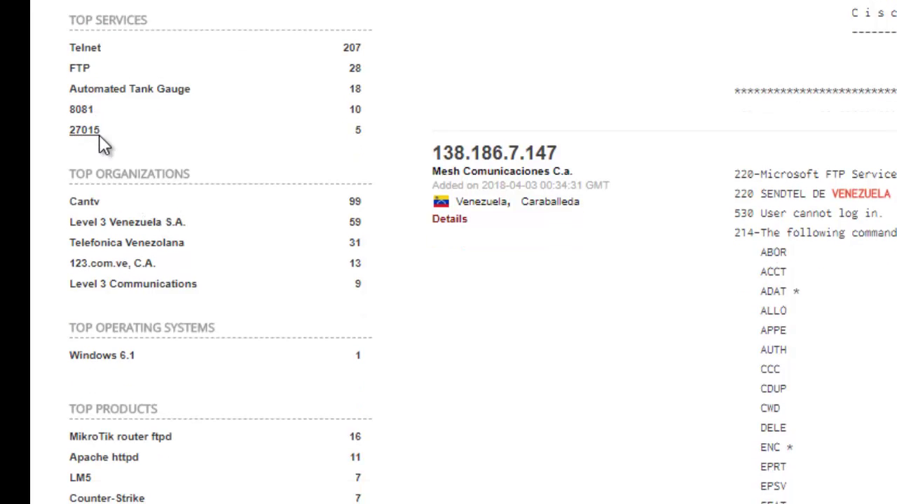
scroll(100, 150, "down", 3)
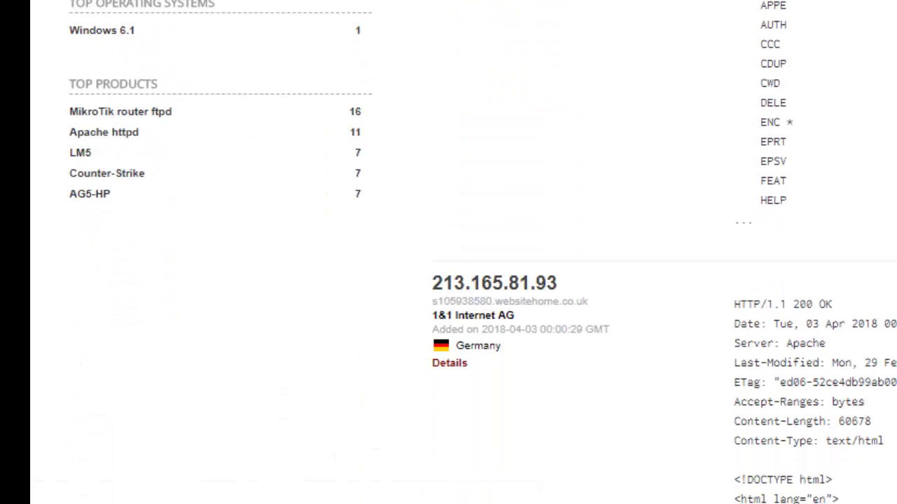
scroll(105, 140, "up", 6)
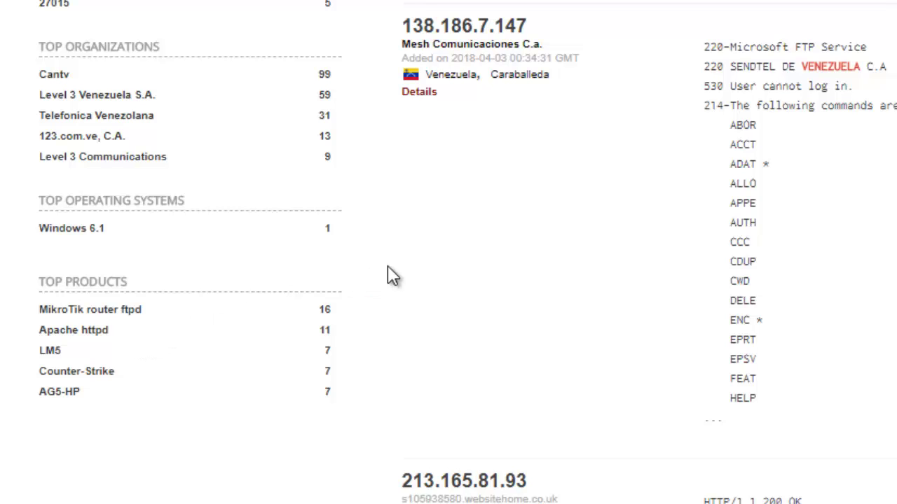
scroll(439, 270, "up", 5)
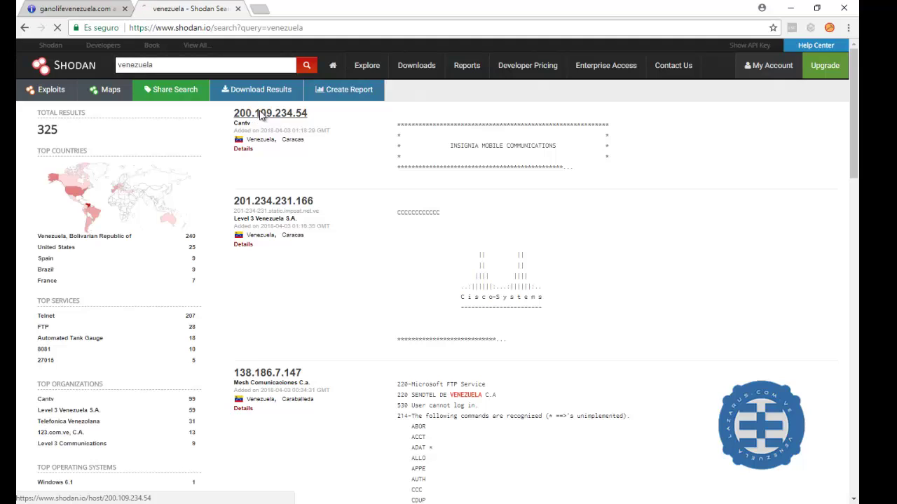
Inspect host 200.109.234.54 (Cantv, Caracas) and its services on ports 22, 23, 500, 4500
left_click(265, 117)
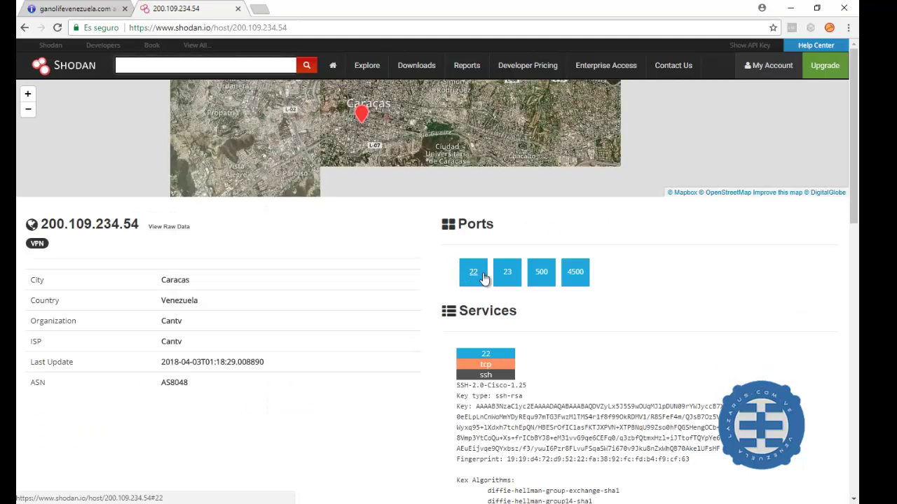
scroll(587, 278, "down", 3)
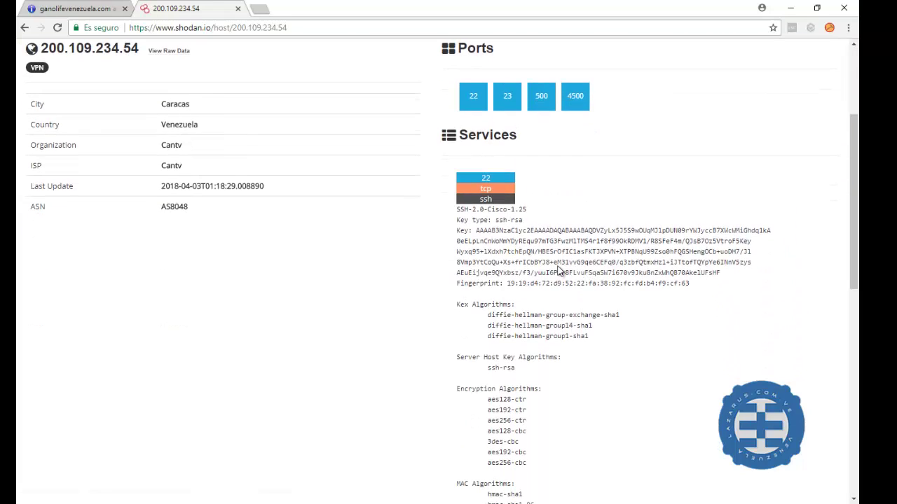
scroll(486, 248, "down", 6)
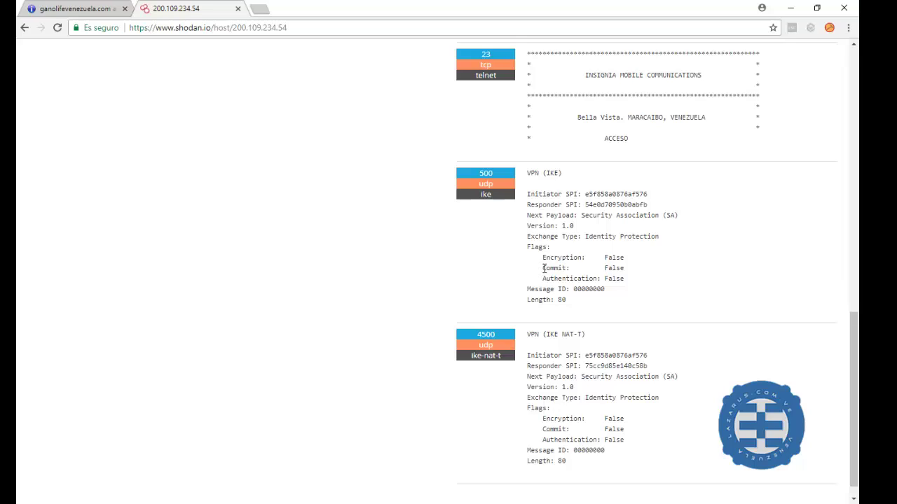
scroll(536, 270, "down", 1)
scroll(567, 312, "up", 3)
scroll(560, 309, "up", 7)
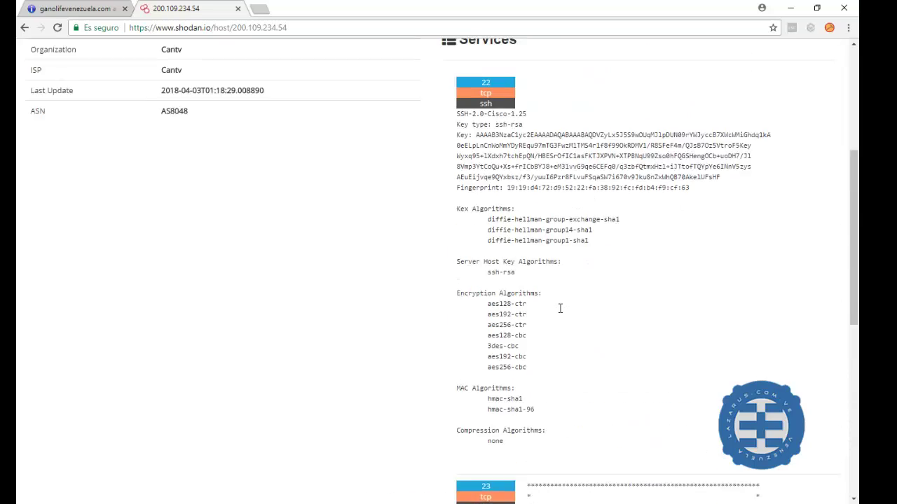
scroll(560, 305, "up", 1)
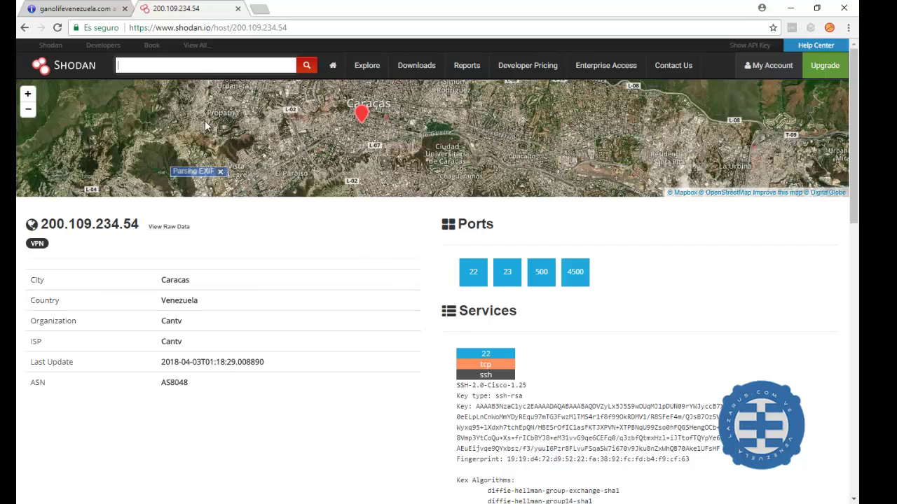
Return to the 'venezuela' results and begin adding ' xploit' to the query
left_click(25, 27)
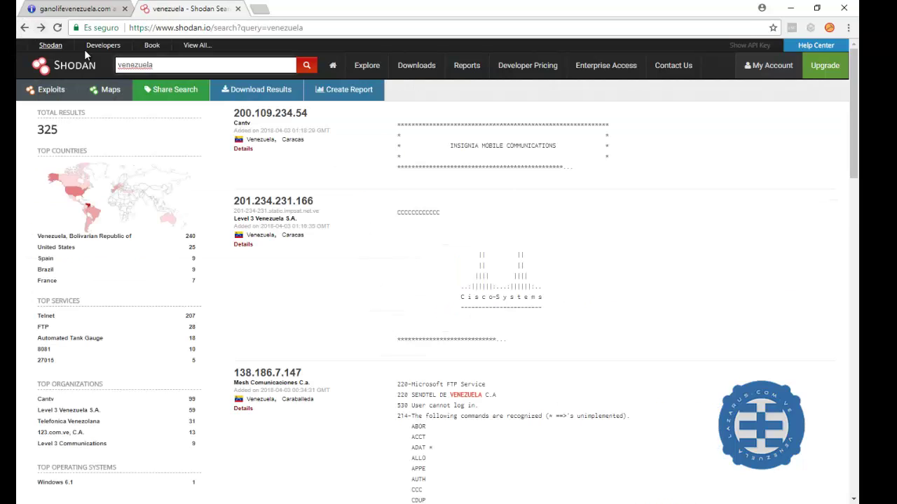
type("h")
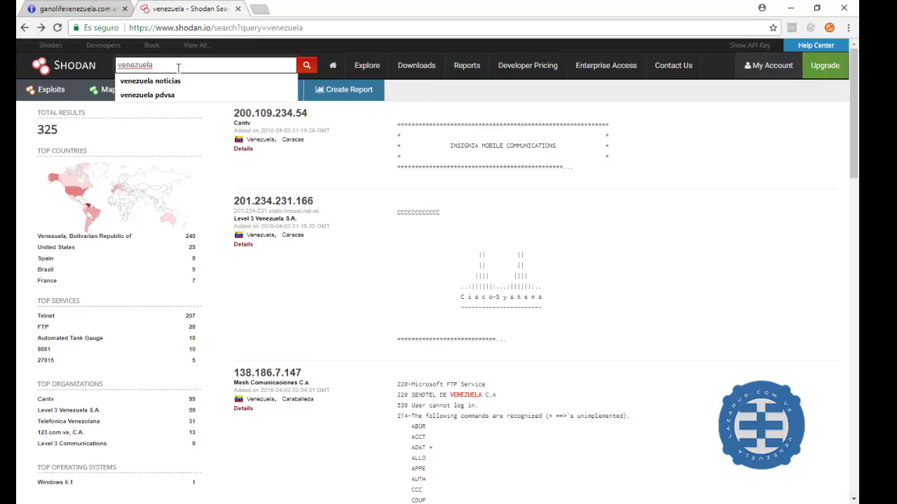
type(" xploit")
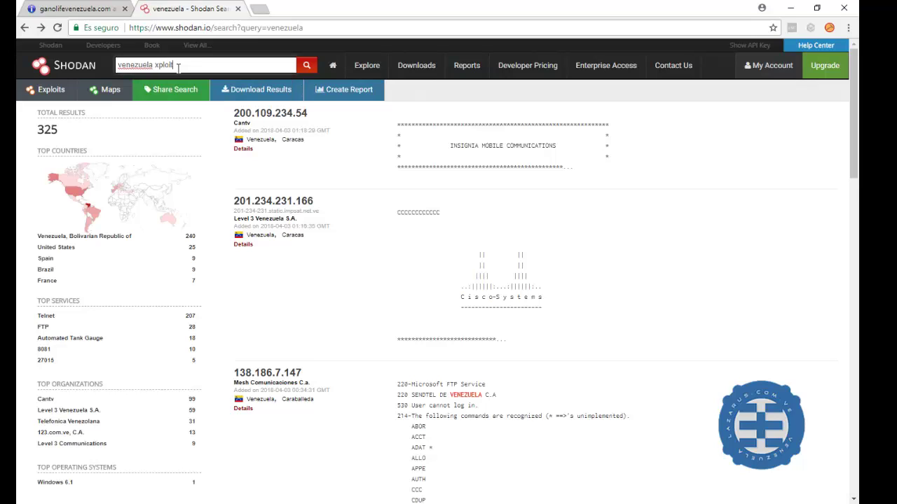
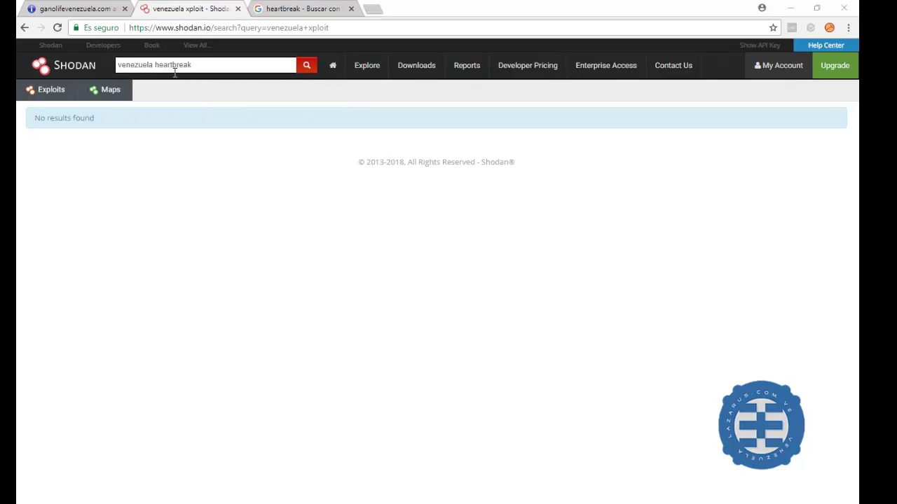
Search Shodan for Heartbleed, getting 111 hosts led by the United States with 75
left_click(309, 70)
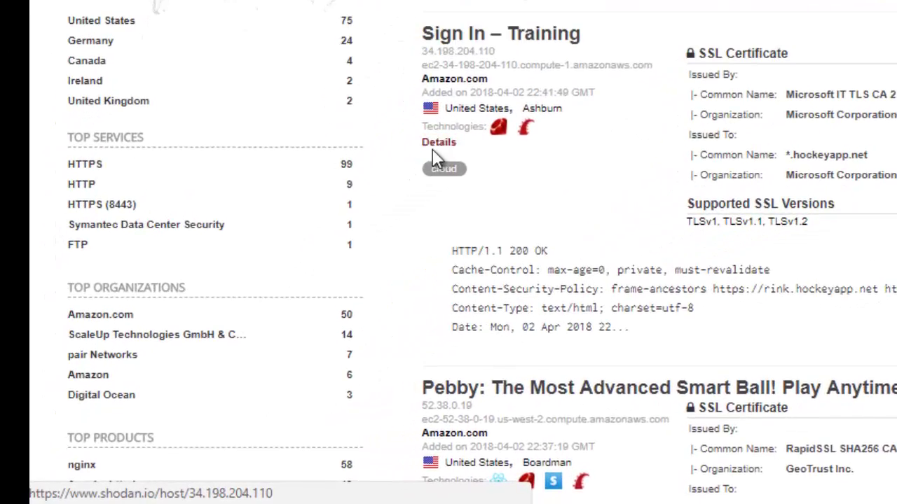
Browse the Heartbleed results and visit the Network Troubleshooting for Mortals host's site
scroll(242, 313, "down", 2)
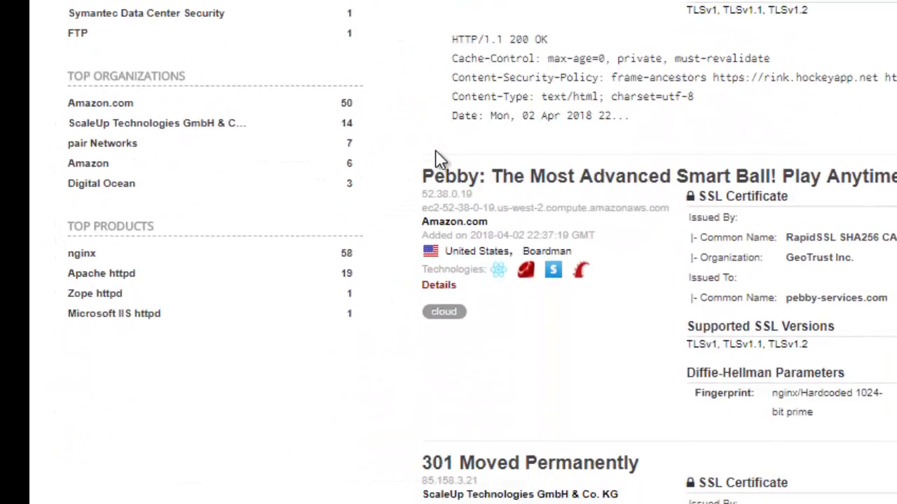
scroll(436, 159, "down", 6)
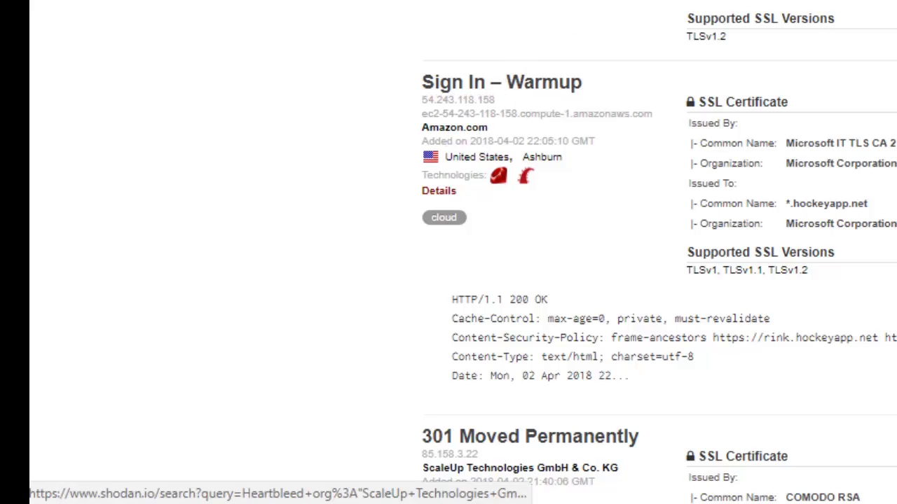
scroll(537, 91, "down", 2)
scroll(536, 110, "down", 10)
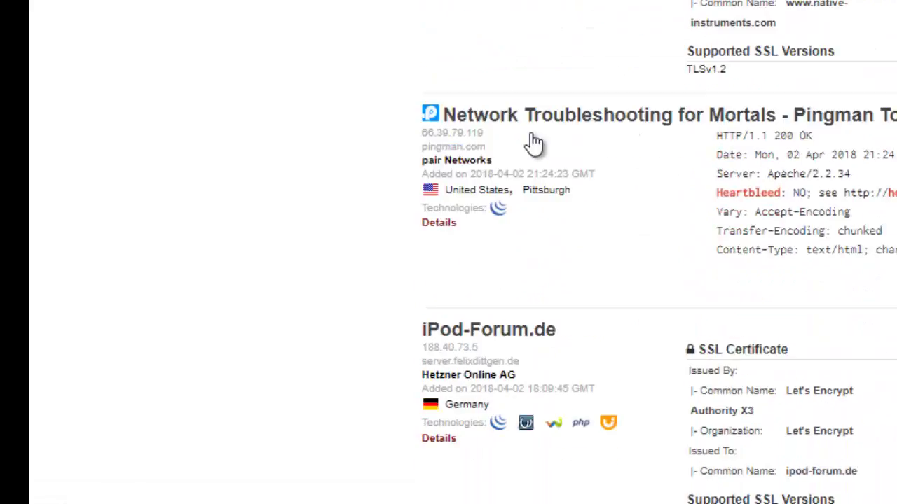
left_click(585, 62)
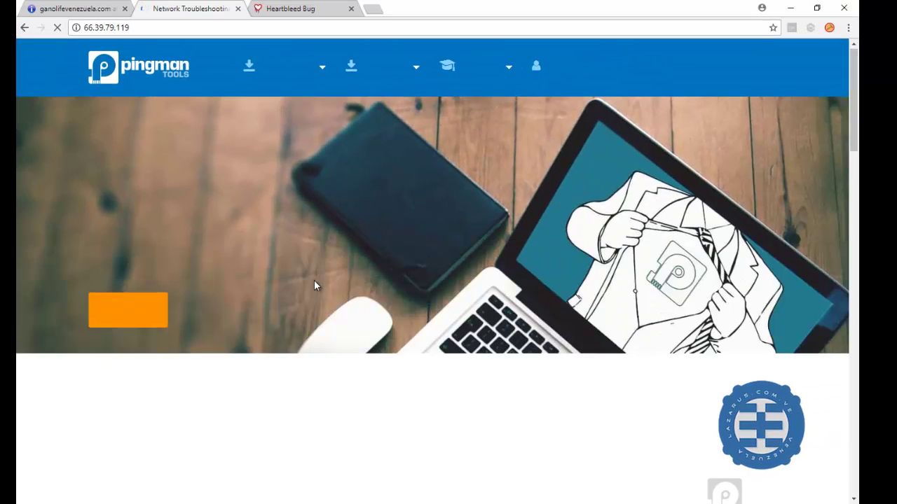
Go back from that site to the Heartbleed results list
scroll(313, 284, "down", 3)
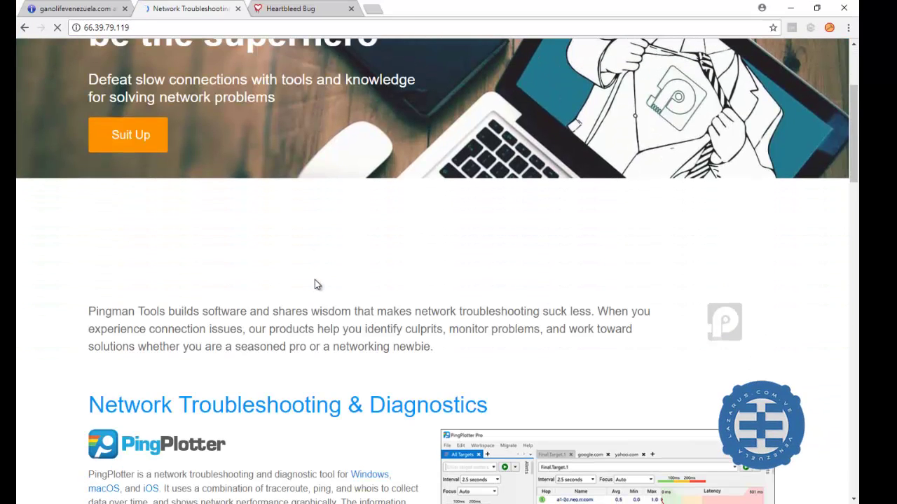
left_click(26, 29)
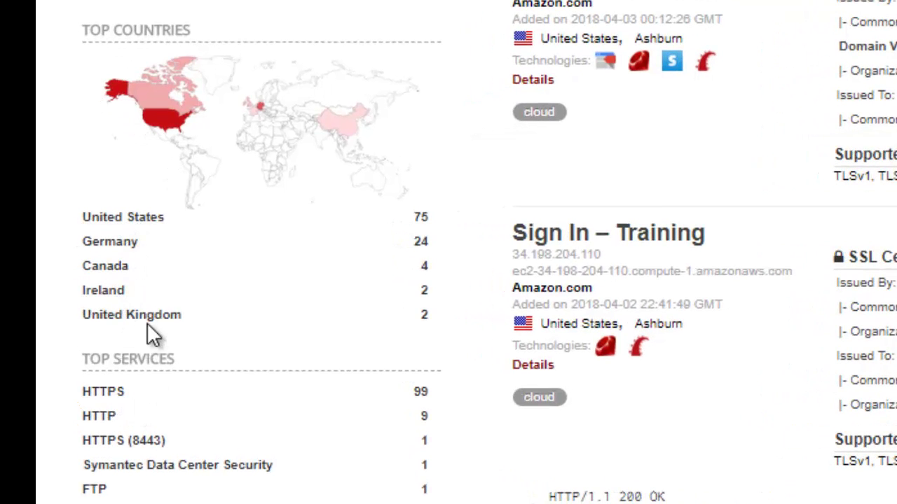
scroll(165, 392, "down", 3)
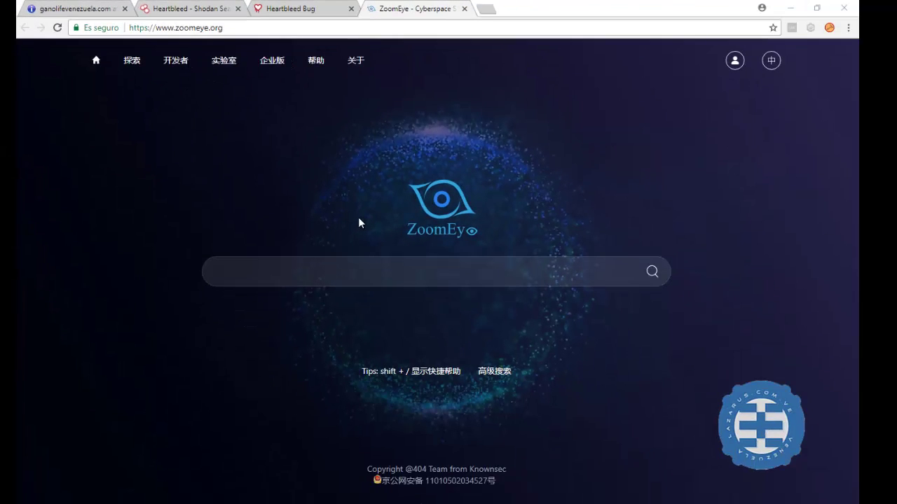
Search ZoomEye for 'venezuela', correcting the misspelled term, to get about 6,512 results
left_click(370, 275)
type("venezuella")
key("BackSpace")
key("BackSpace")
type("a")
key("Return")
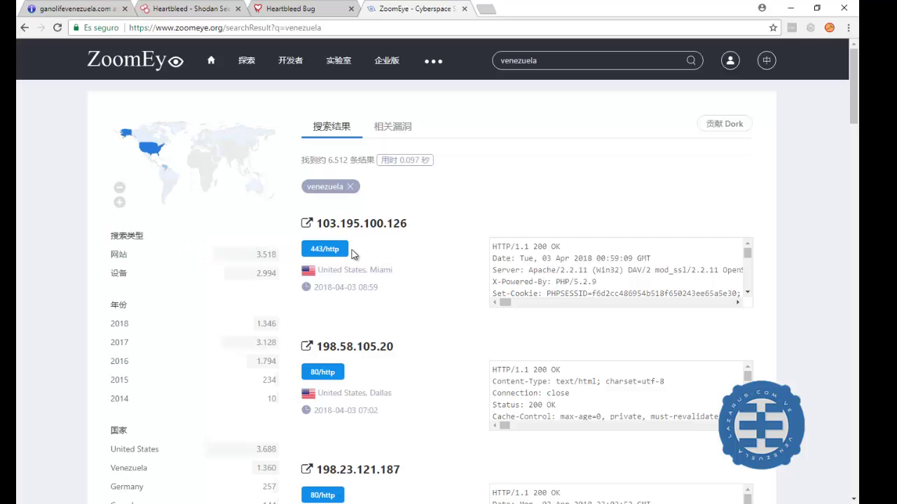
Highlight the Apache server version shown in one of the venezuela results
scroll(222, 273, "down", 3)
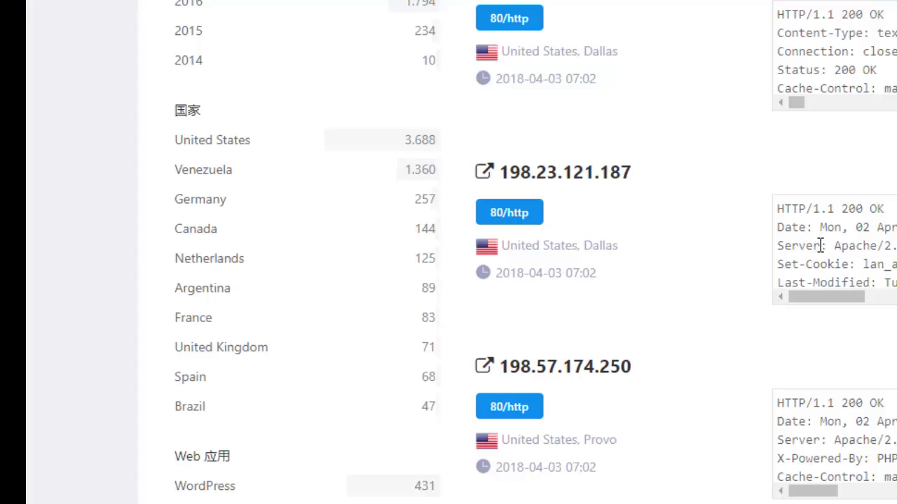
left_click_drag(830, 246, 896, 245)
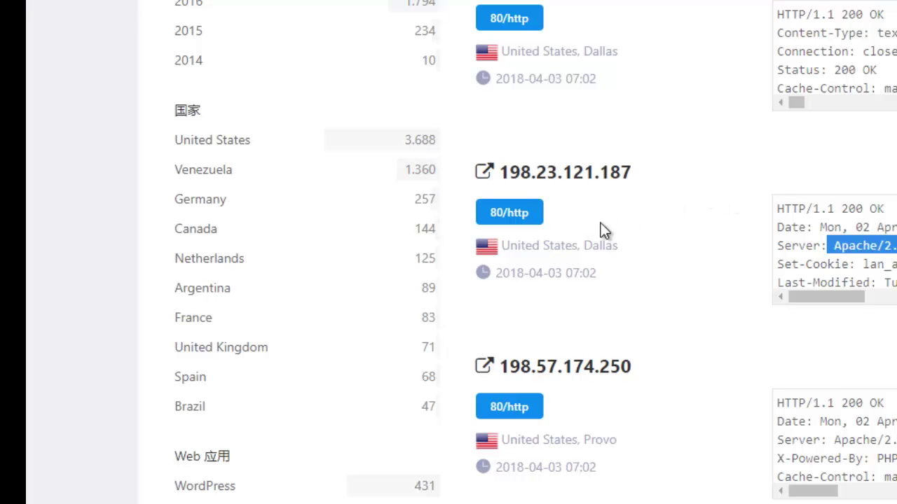
scroll(600, 224, "down", 1)
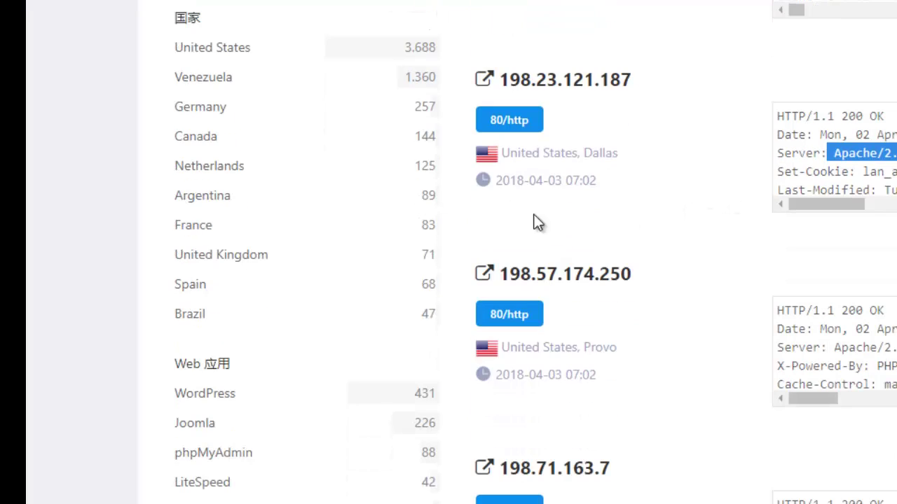
Filter the venezuela results to country VE and review the 68 pages of port 80 hosts
left_click(208, 82)
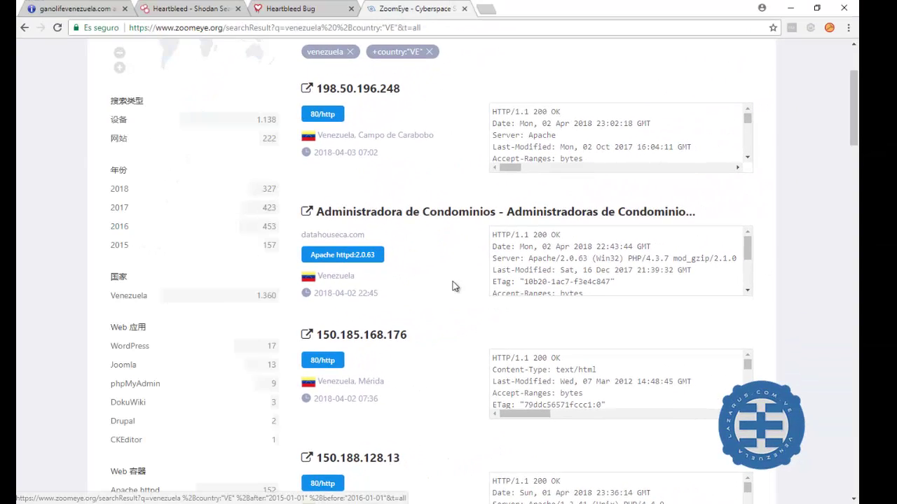
scroll(466, 247, "down", 3)
scroll(463, 246, "down", 6)
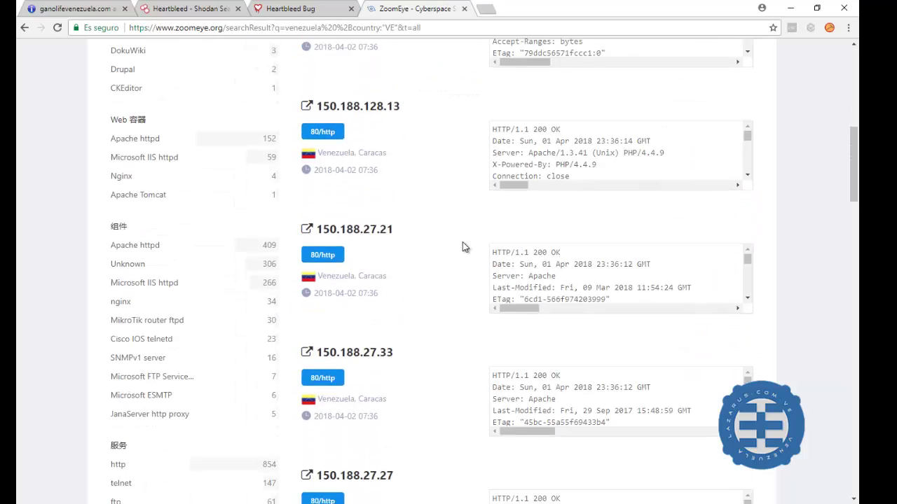
scroll(463, 250, "down", 4)
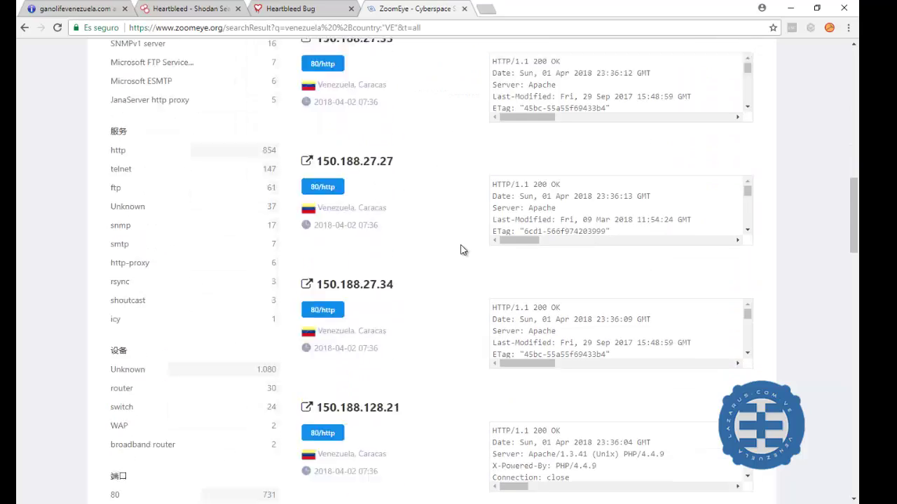
scroll(460, 252, "down", 2)
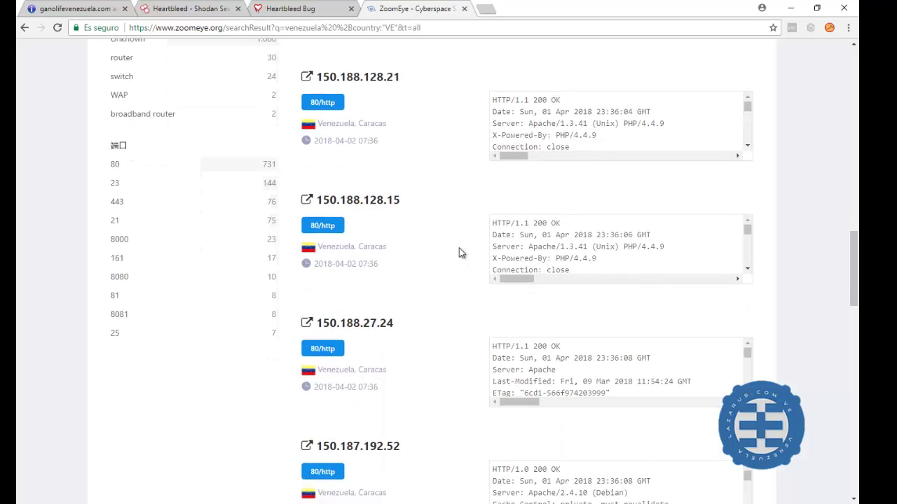
scroll(460, 253, "down", 1)
scroll(458, 248, "down", 7)
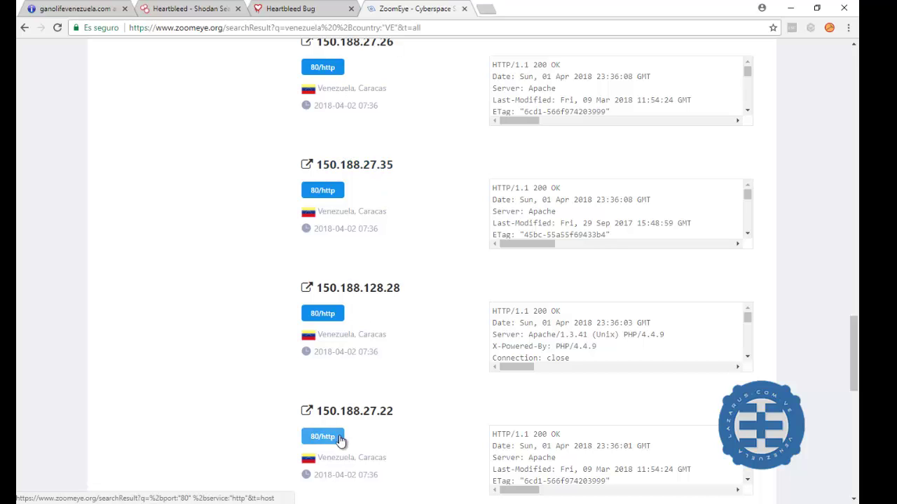
scroll(403, 421, "down", 2)
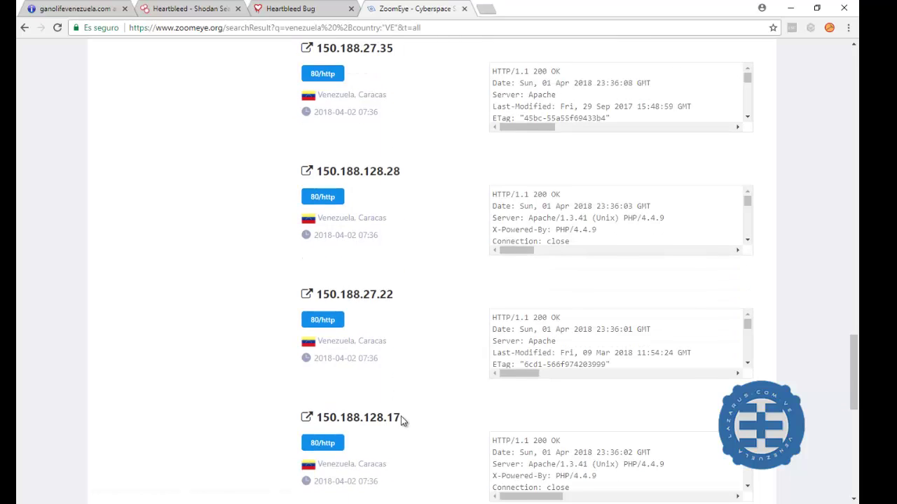
scroll(403, 417, "down", 2)
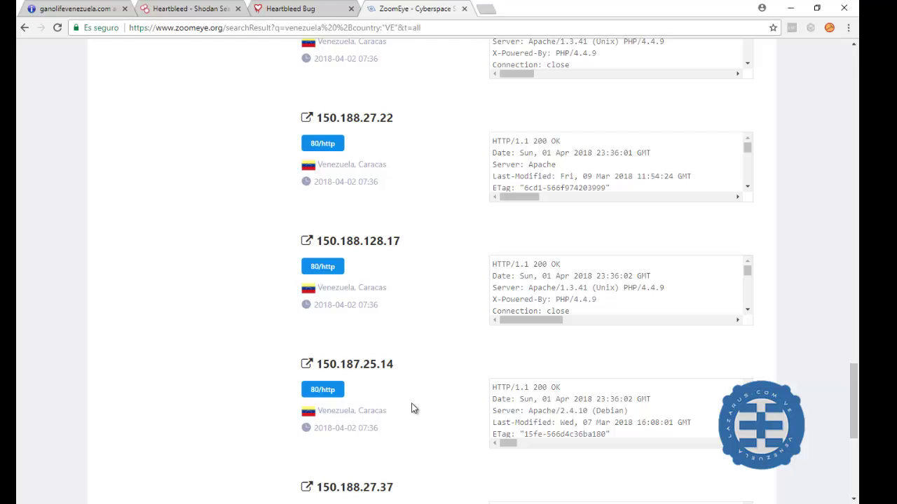
scroll(413, 410, "down", 4)
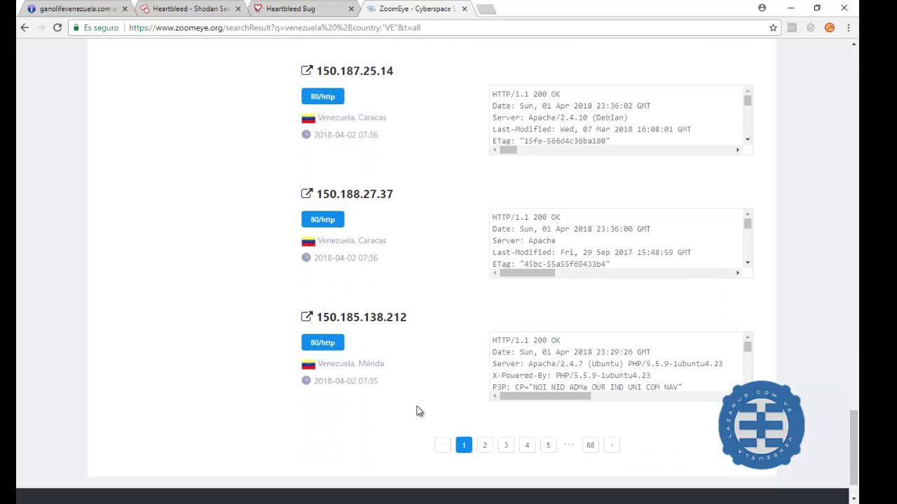
Try results page 2, which requires login, and return to the filtered results
left_click(484, 446)
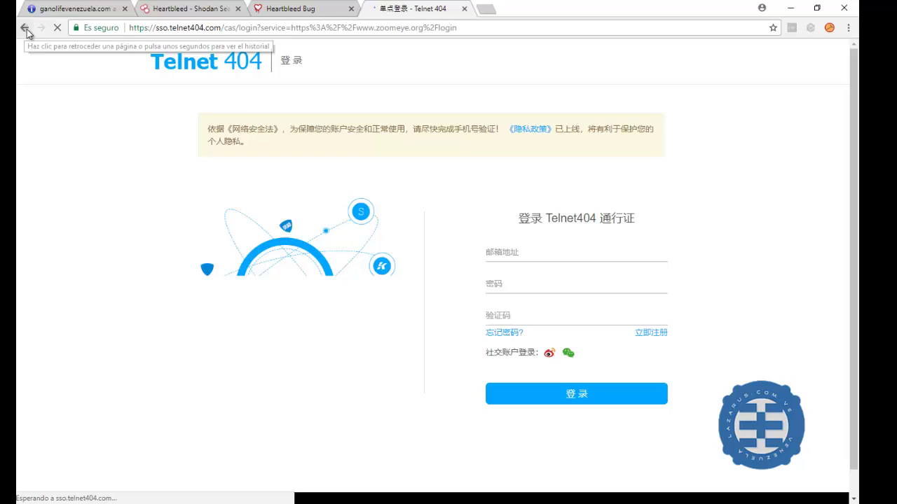
left_click(24, 30)
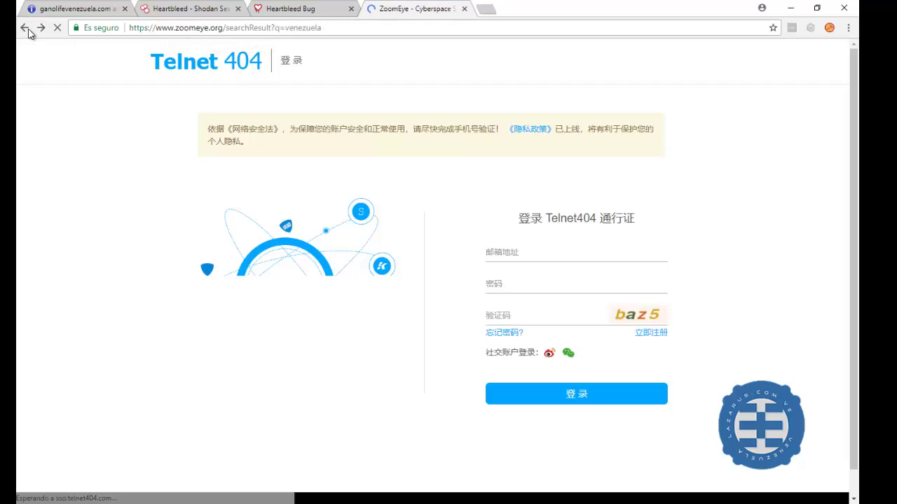
scroll(175, 231, "down", 2)
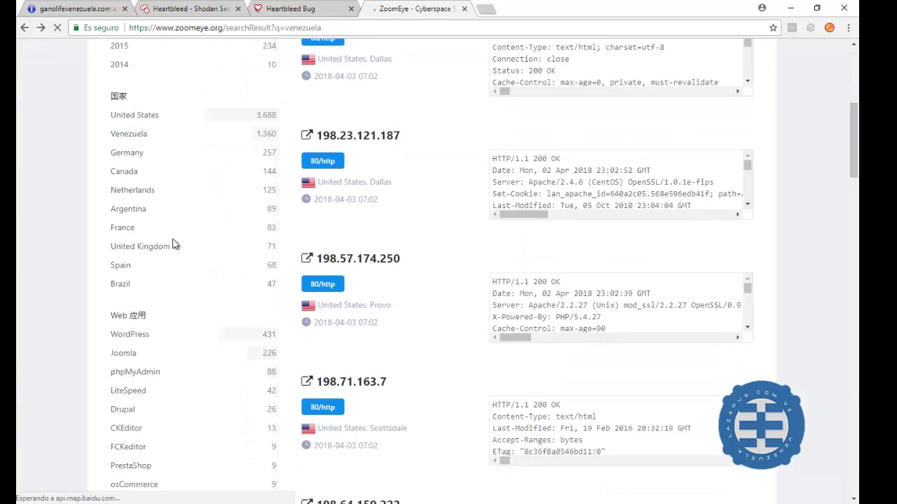
scroll(177, 242, "down", 1)
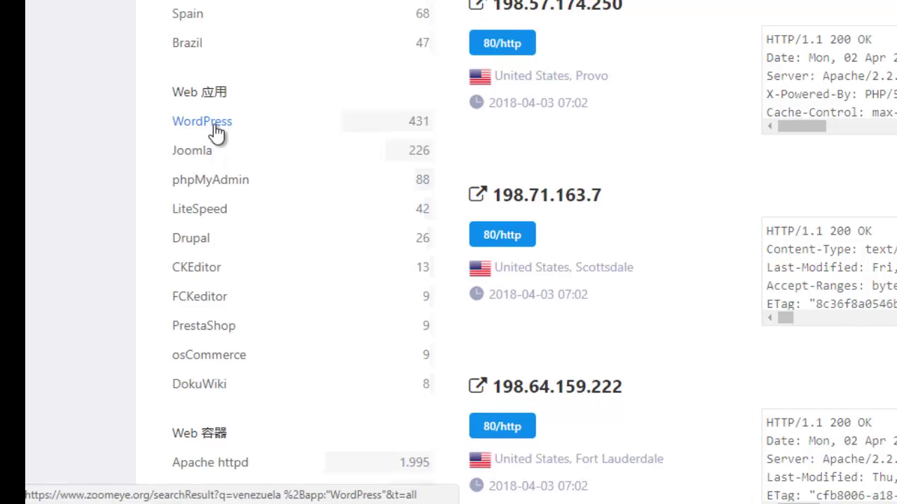
Filter the venezuela results to WordPress under Web 应用, leaving 428 sites
left_click(214, 124)
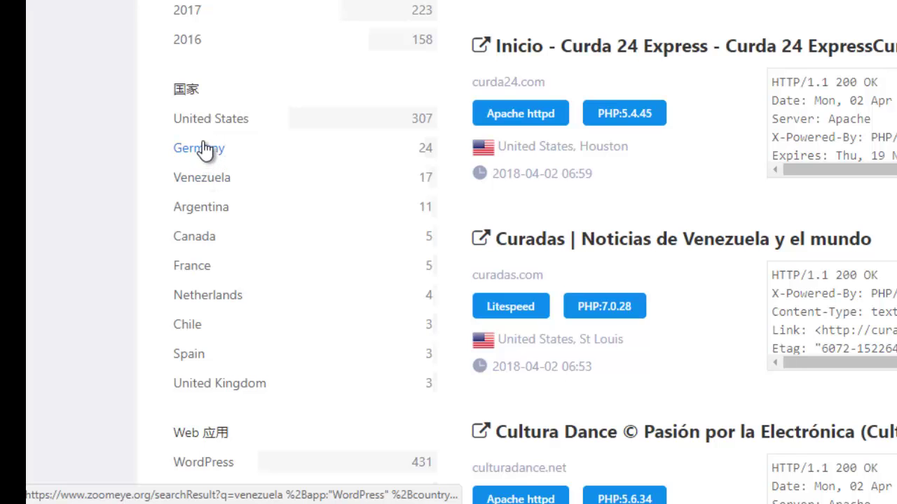
scroll(209, 193, "down", 1)
scroll(231, 210, "down", 2)
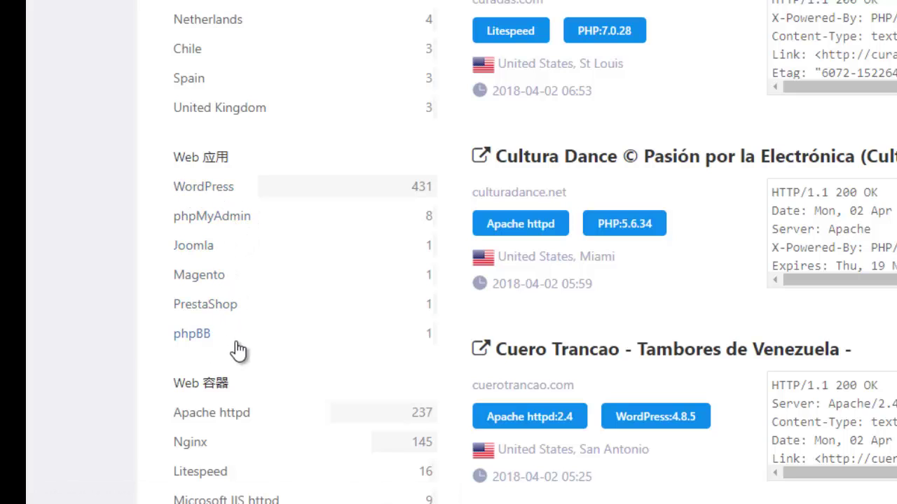
scroll(259, 351, "down", 3)
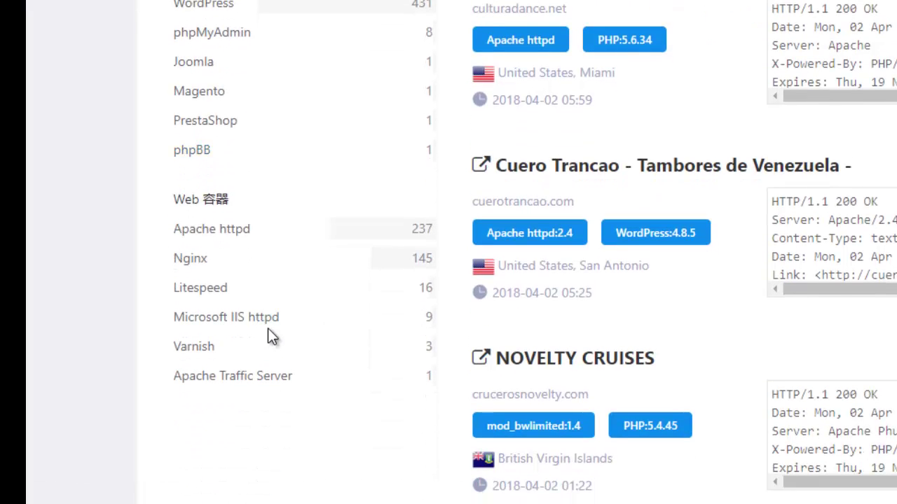
scroll(305, 288, "up", 2)
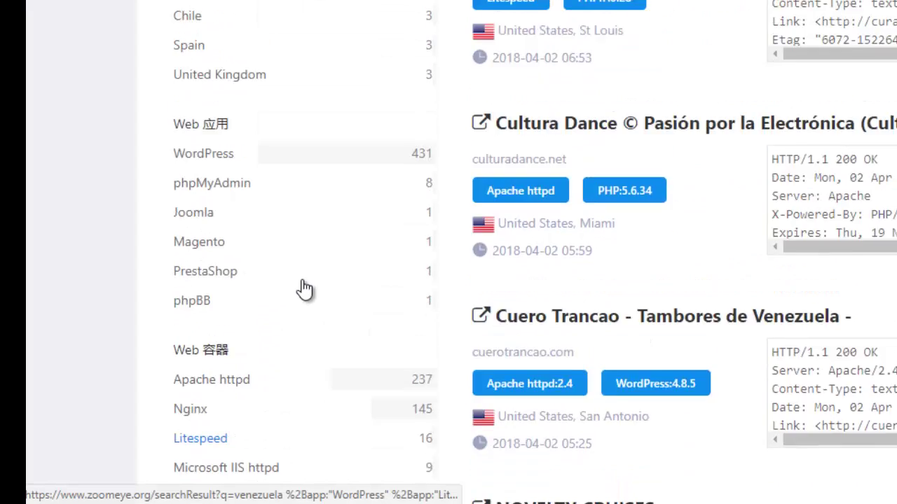
scroll(304, 288, "up", 7)
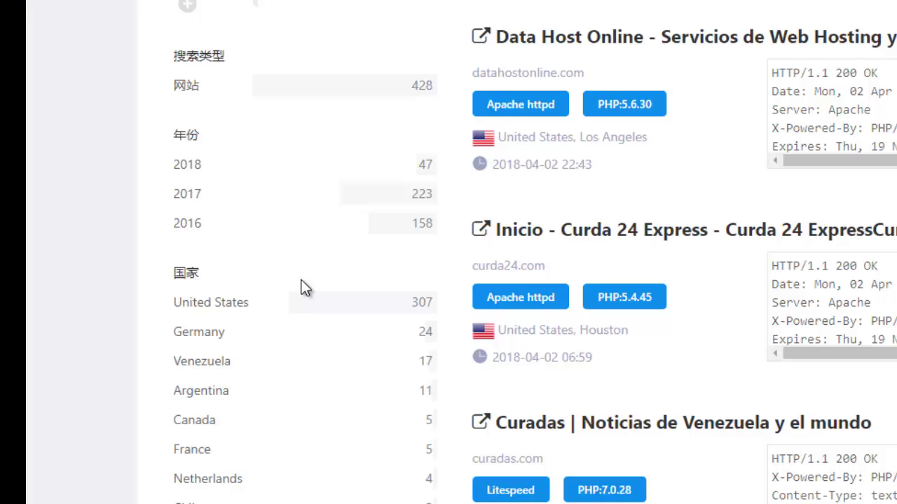
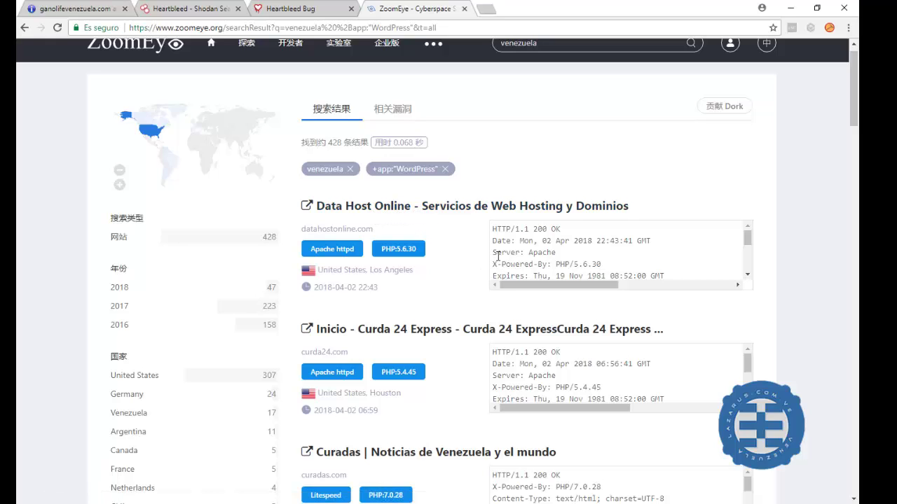
Highlight the Apache server value in the first ZoomEye result, then scroll down the list
left_click_drag(526, 253, 560, 253)
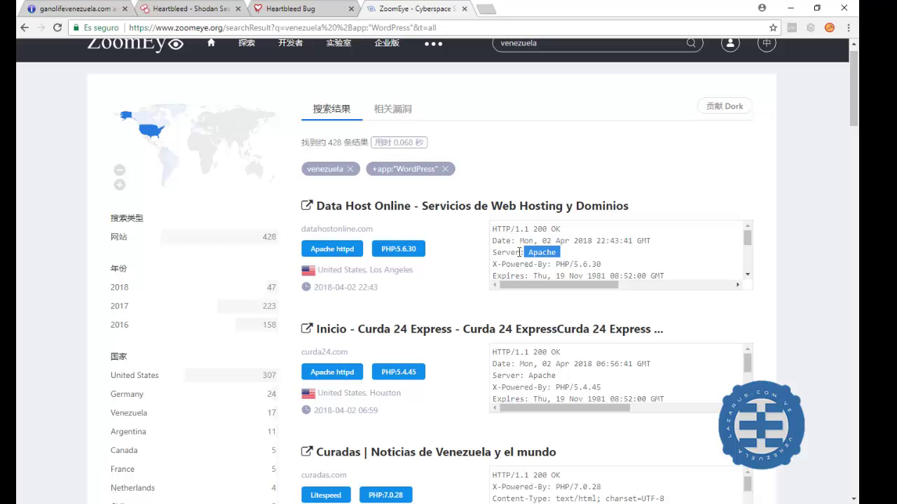
left_click(431, 253)
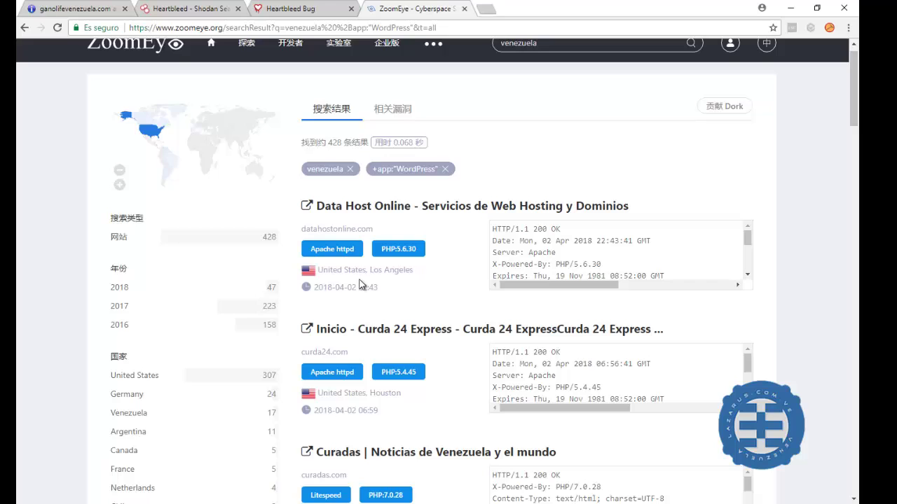
scroll(360, 283, "down", 3)
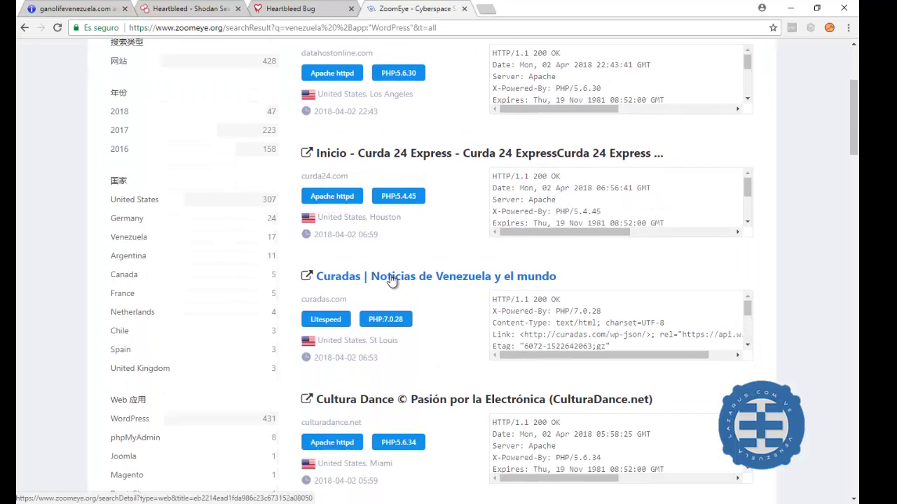
left_click(390, 277)
scroll(389, 278, "down", 5)
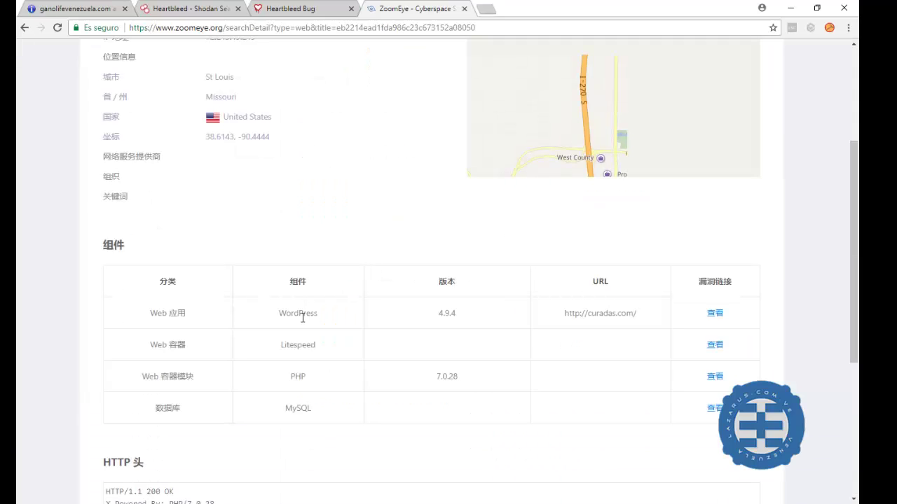
left_click_drag(274, 320, 357, 316)
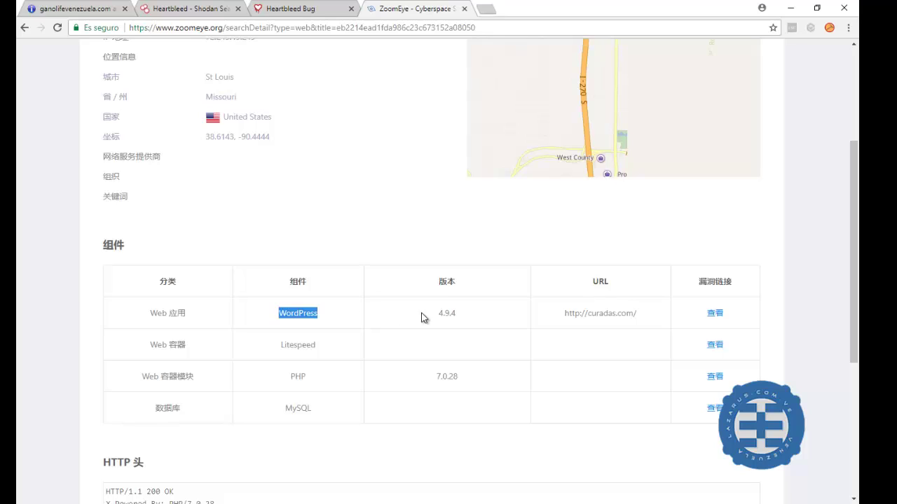
left_click_drag(436, 314, 472, 324)
left_click_drag(557, 315, 656, 310)
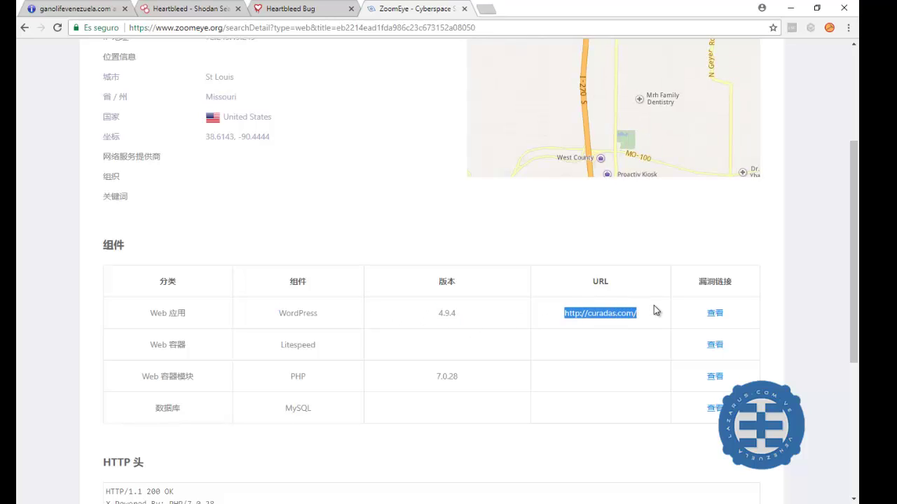
left_click_drag(436, 382, 477, 379)
left_click_drag(372, 406, 285, 410)
Highlight the PHP/7.0.28 powered-by value in the HTTP headers, then return to the top
scroll(287, 410, "down", 3)
scroll(291, 407, "down", 2)
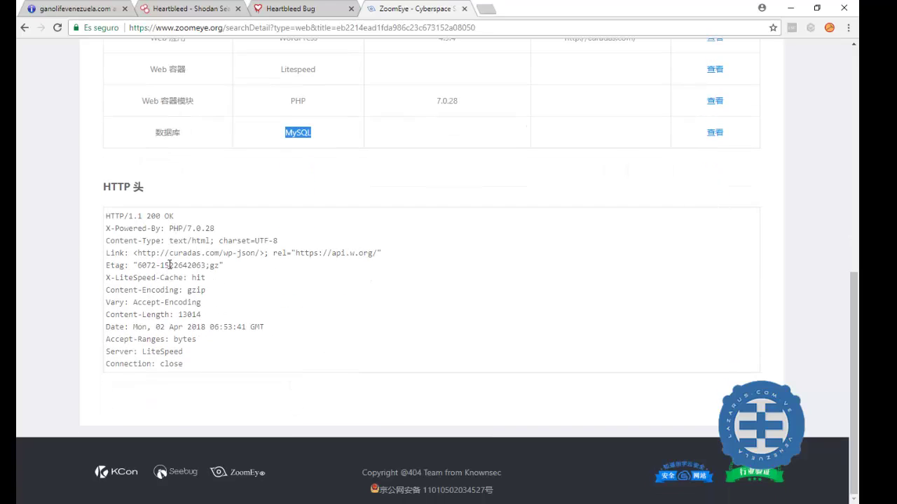
left_click_drag(170, 228, 228, 234)
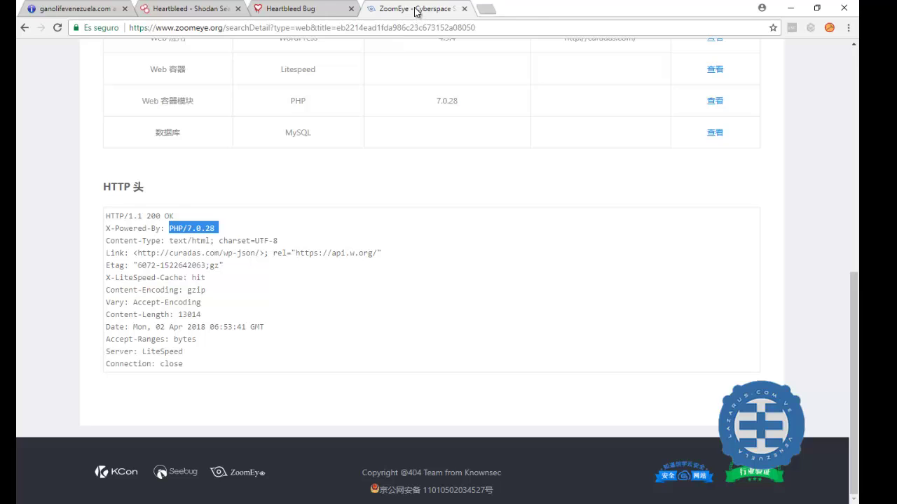
scroll(434, 197, "up", 6)
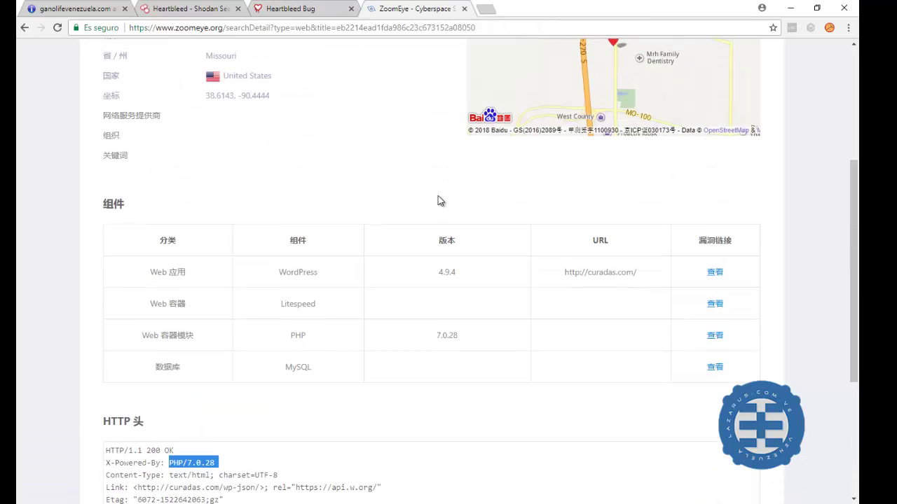
scroll(420, 194, "up", 1)
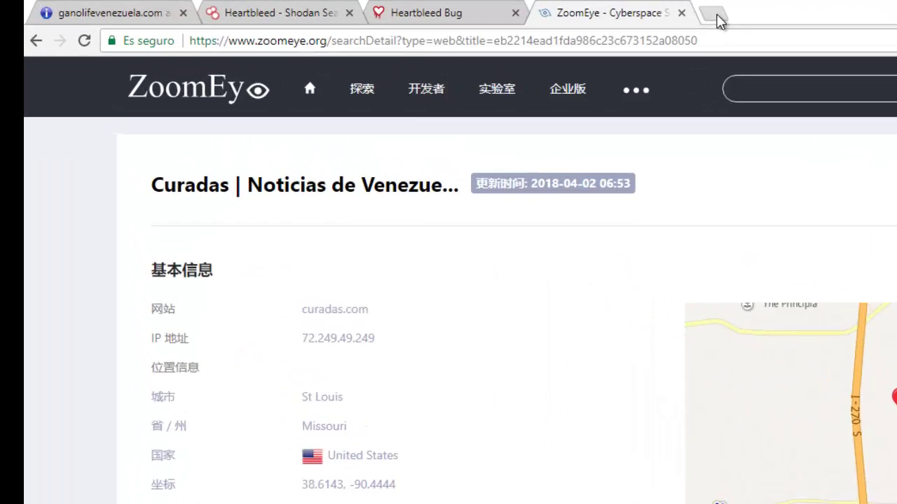
key("ctrl+t")
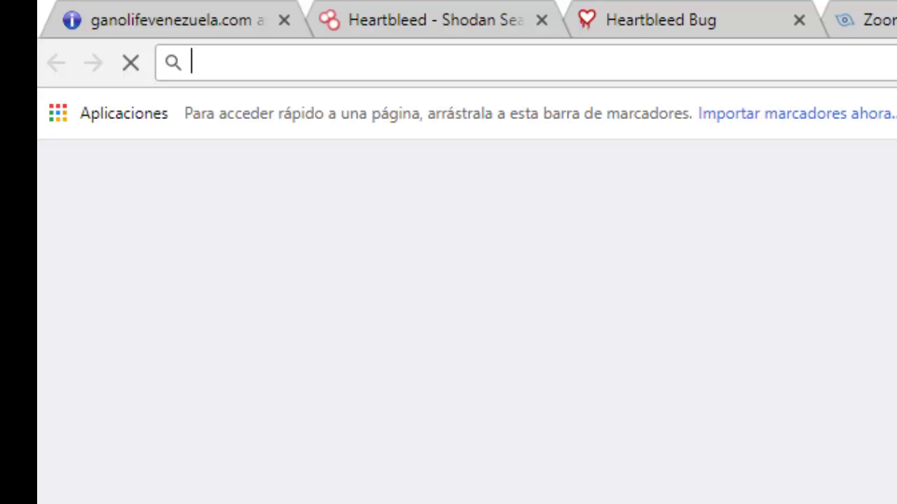
type("fofa.so")
key("Return")
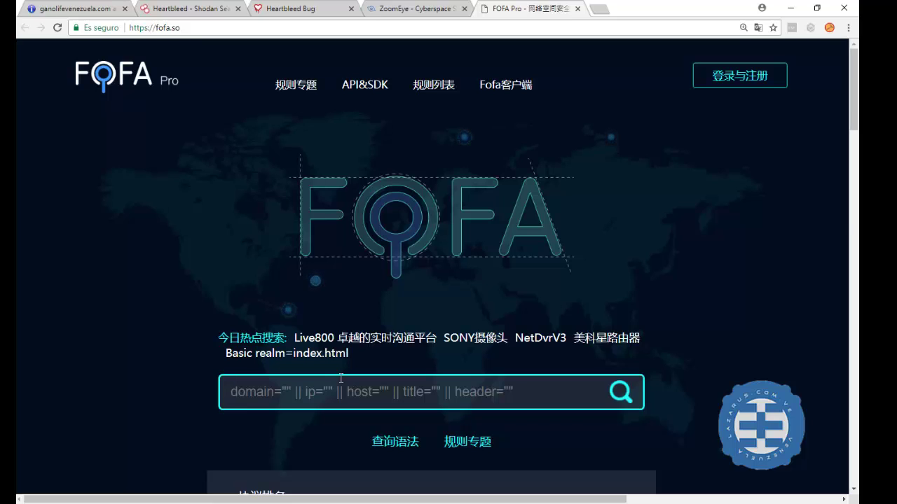
type("venezue")
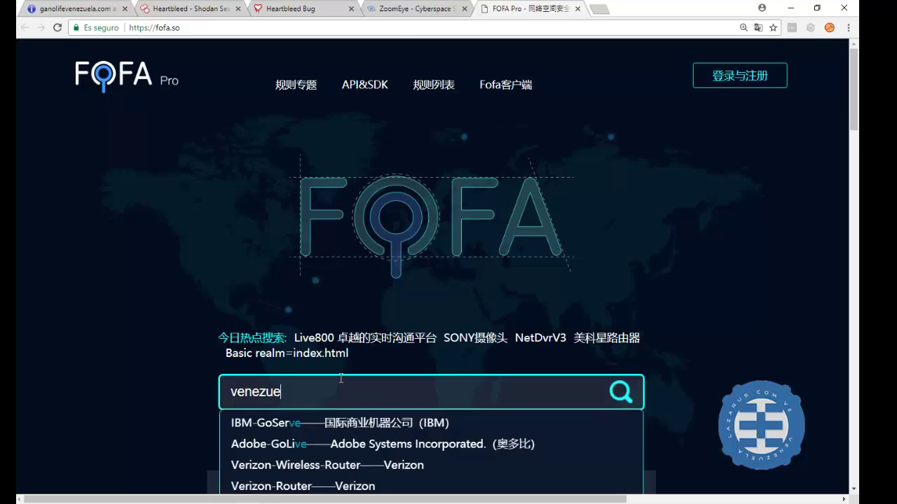
type("la")
Search FOFA for venezuela and browse the 1,602,556 results and their year statistics
key("Return")
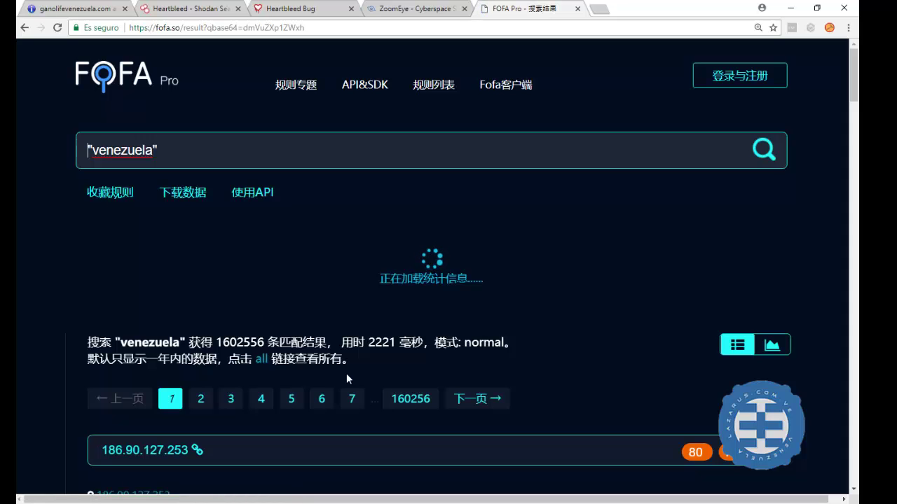
scroll(347, 378, "down", 2)
scroll(347, 379, "down", 1)
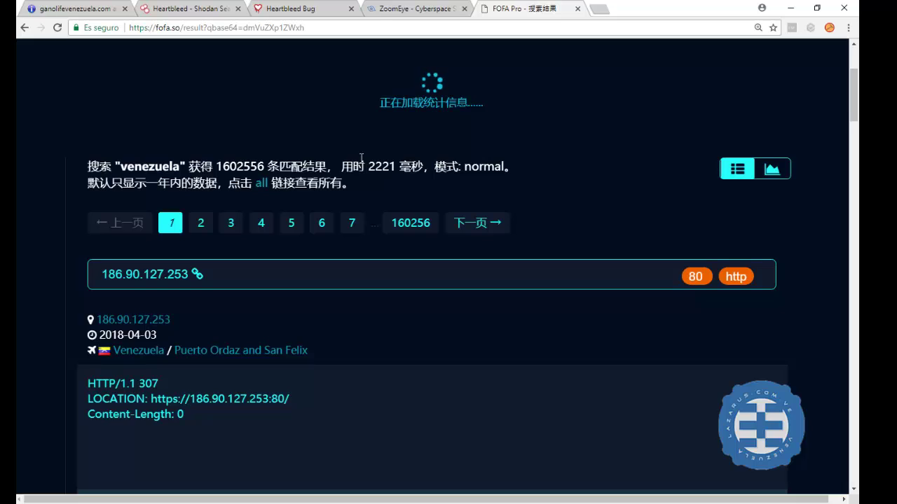
scroll(412, 143, "up", 1)
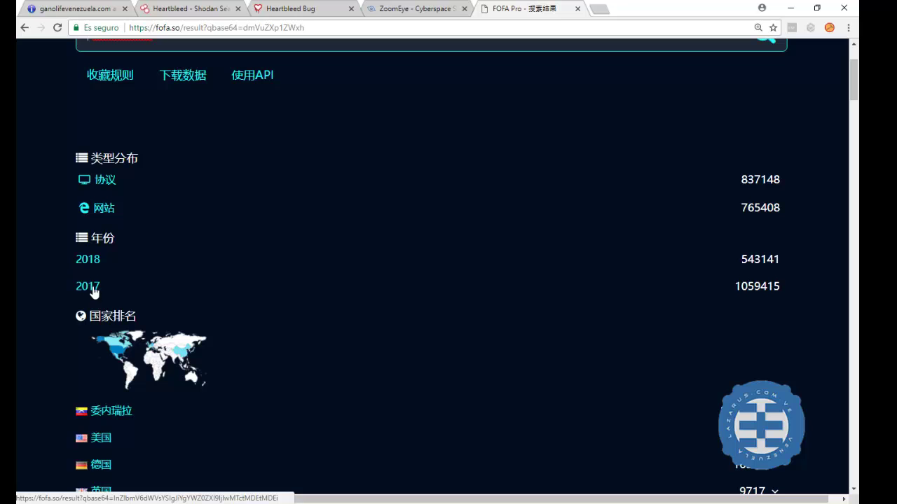
Review the country, port, Server, protocol and OS rankings, then try results page 2
scroll(98, 410, "down", 2)
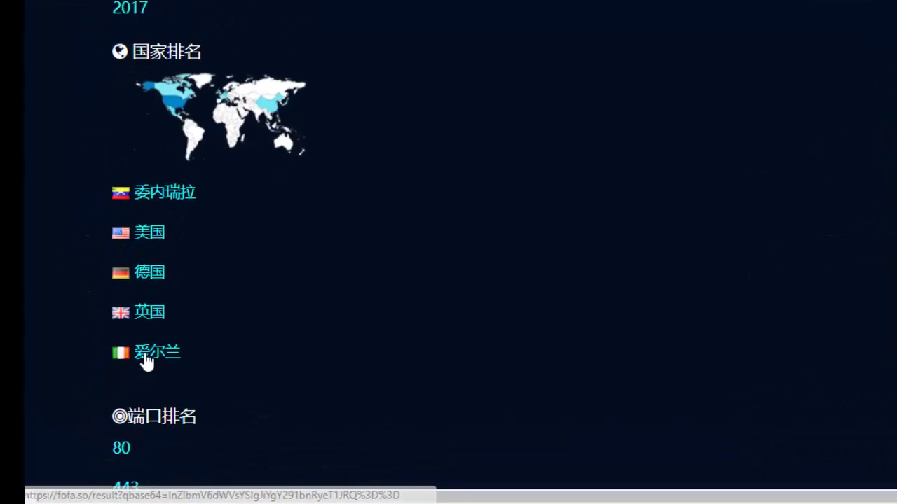
scroll(151, 237, "down", 3)
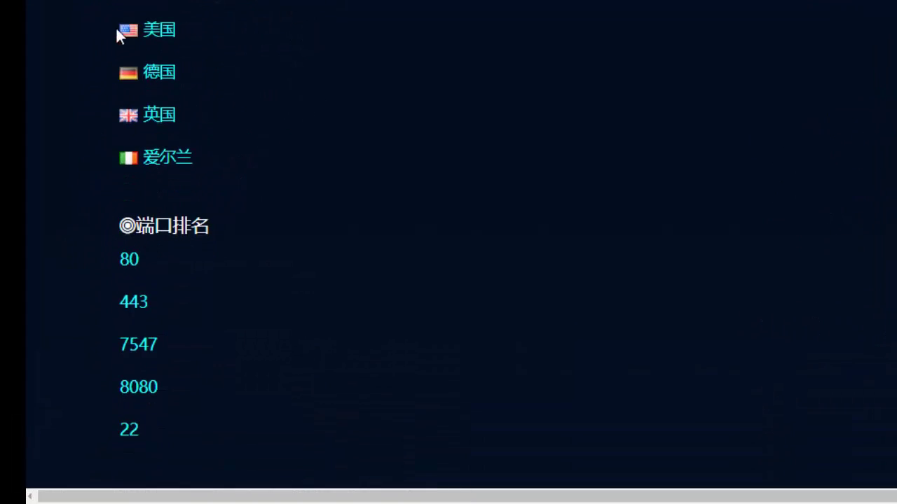
scroll(149, 363, "down", 1)
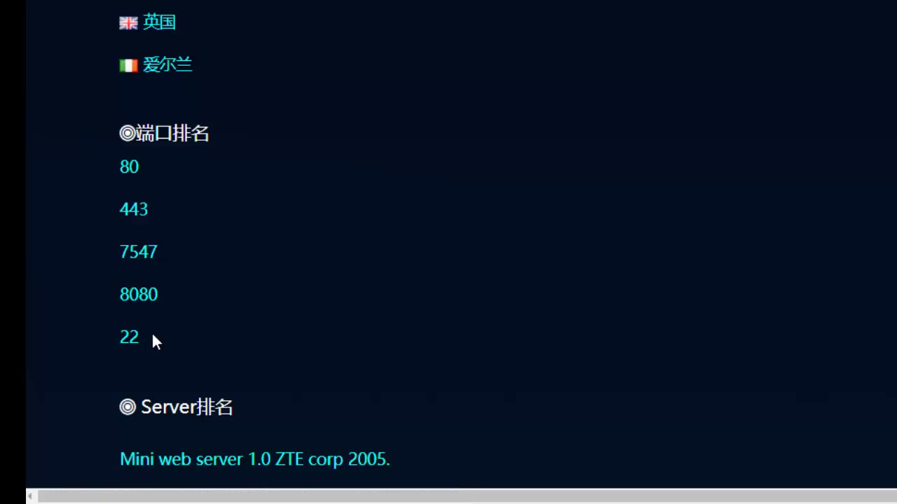
scroll(154, 340, "down", 2)
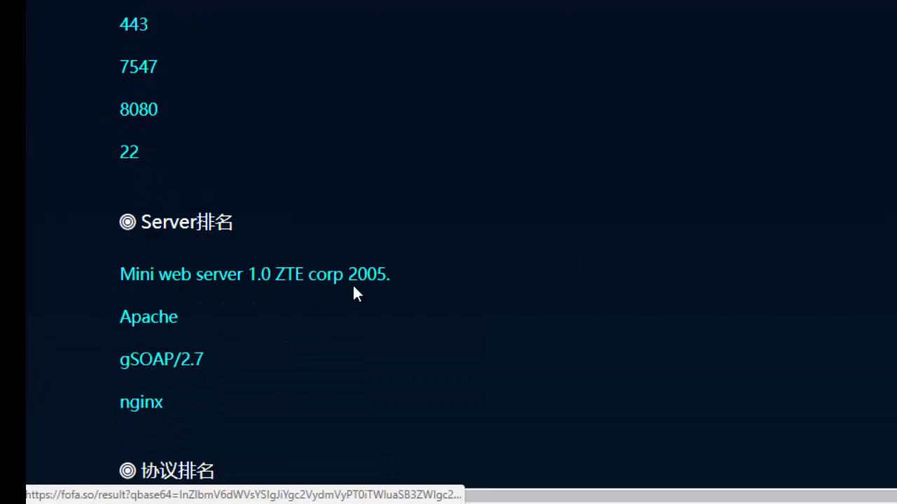
scroll(231, 368, "down", 2)
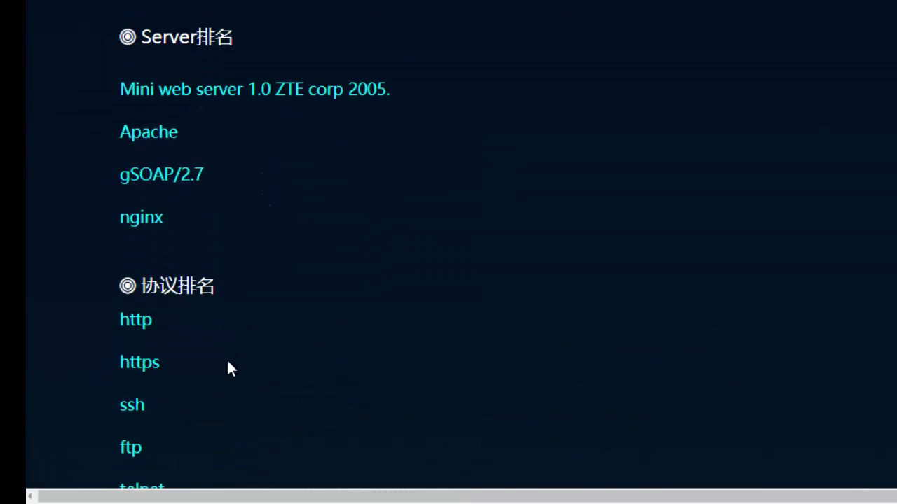
scroll(220, 367, "down", 1)
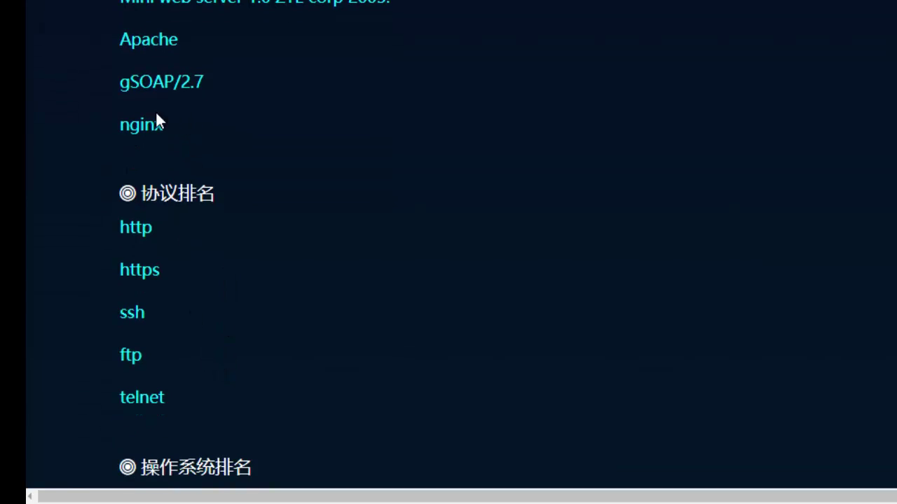
scroll(184, 362, "down", 2)
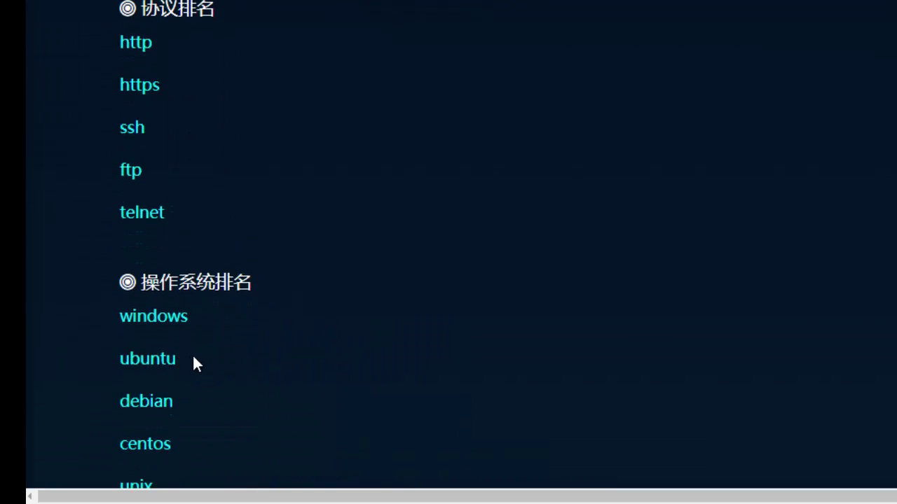
scroll(194, 362, "down", 1)
scroll(199, 280, "down", 1)
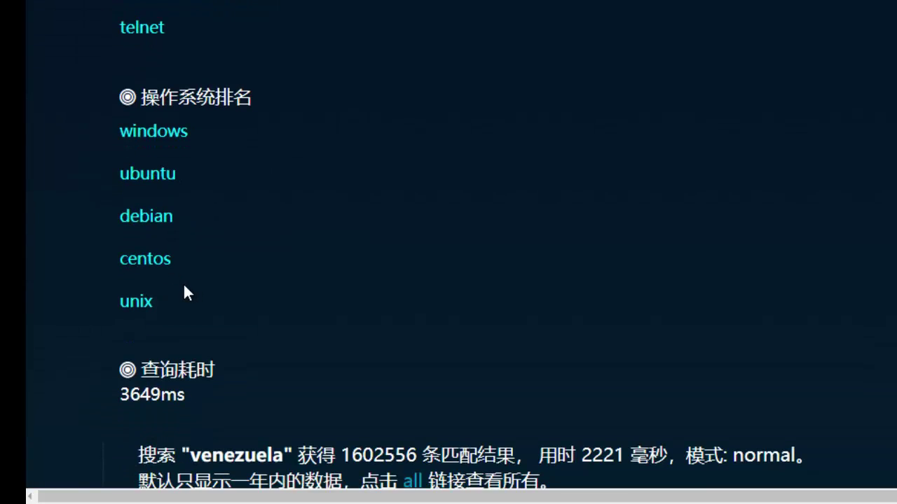
scroll(162, 284, "down", 2)
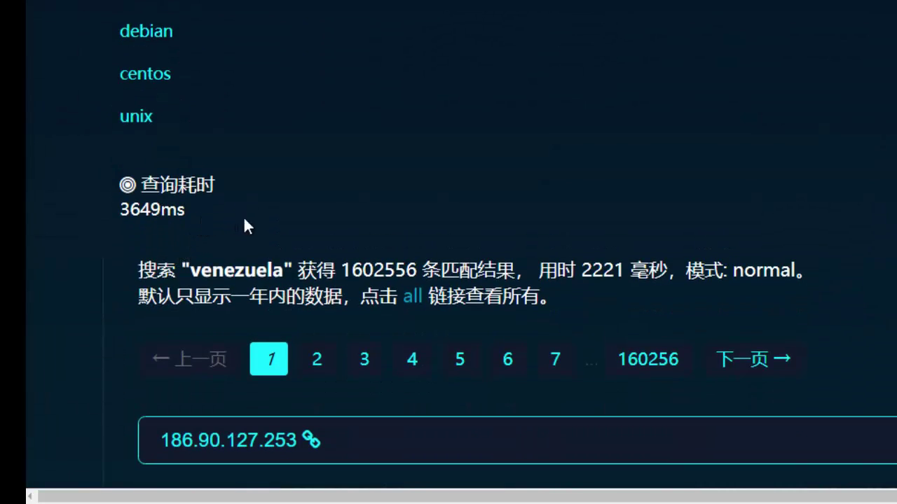
left_click(320, 360)
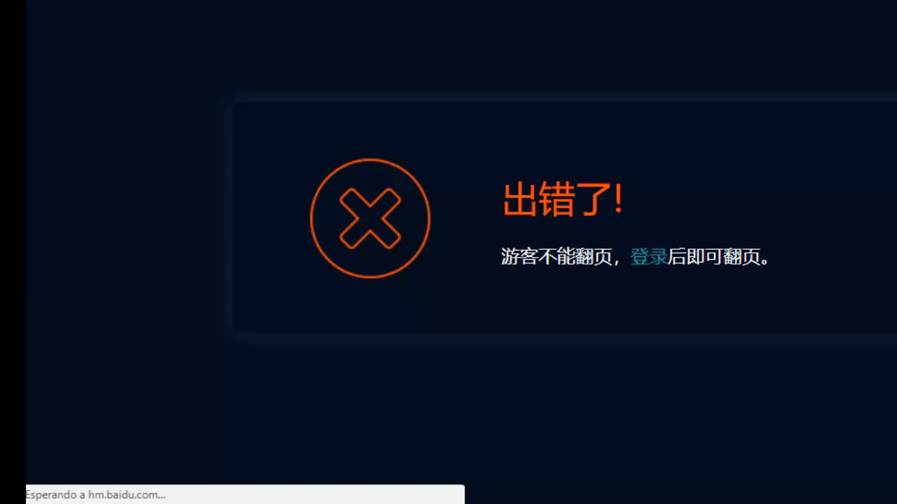
Go back from the guest page-limit error to the first page of venezuela results
key("alt+Left")
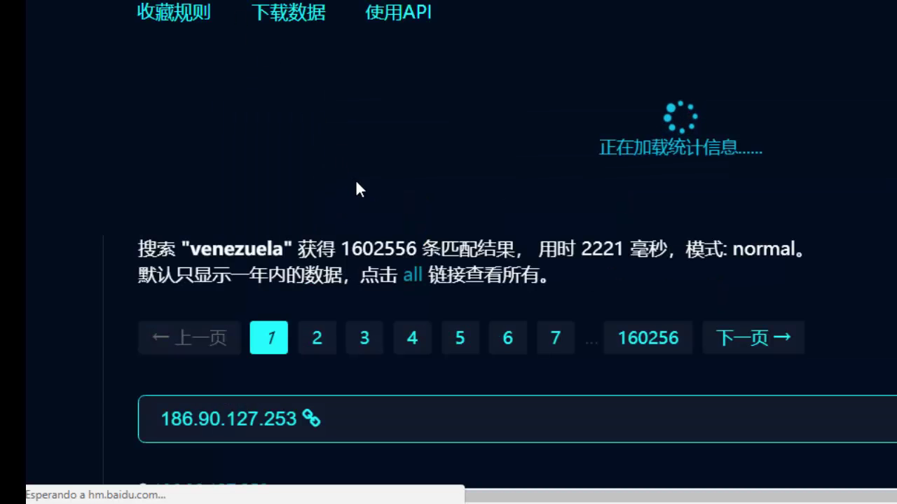
scroll(390, 200, "down", 5)
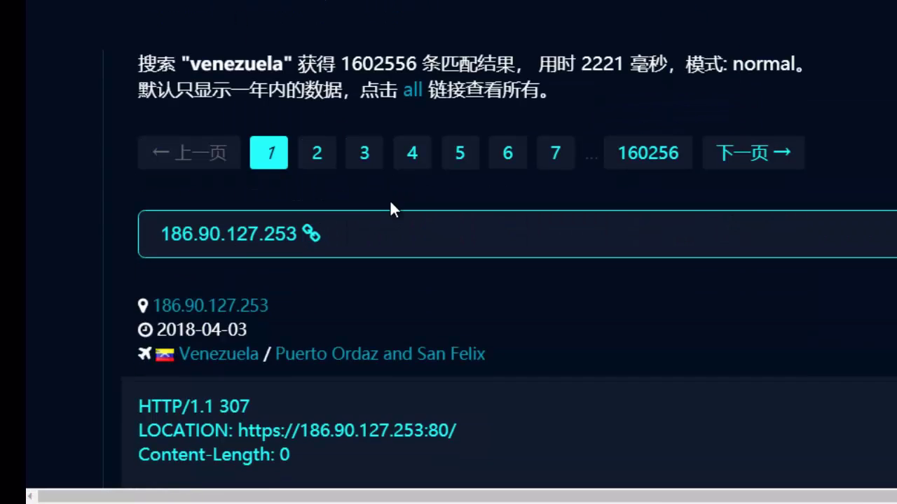
scroll(294, 140, "up", 4)
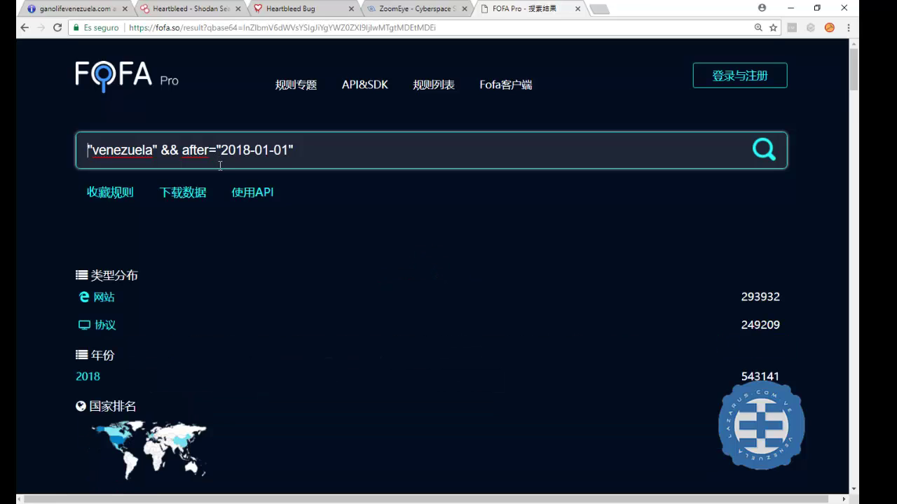
Add an Apache filter from the Server ranking to the post-2018 venezuela query
scroll(305, 236, "down", 3)
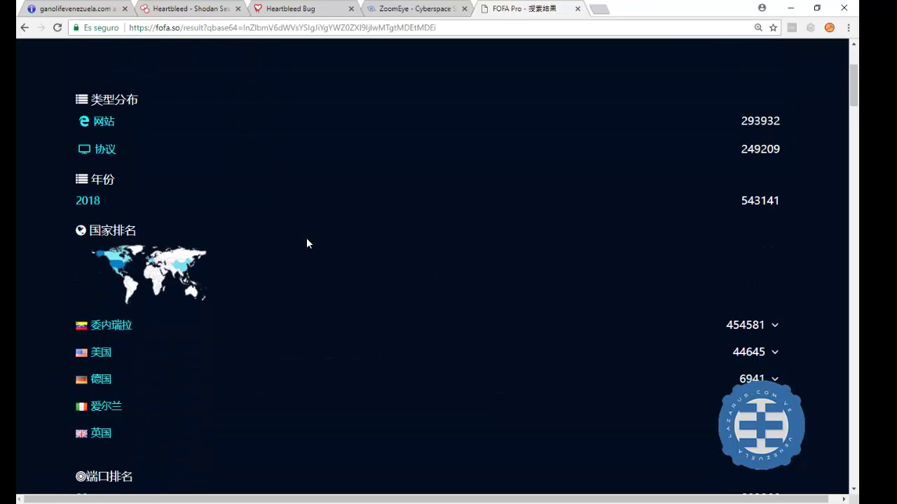
scroll(307, 244, "down", 2)
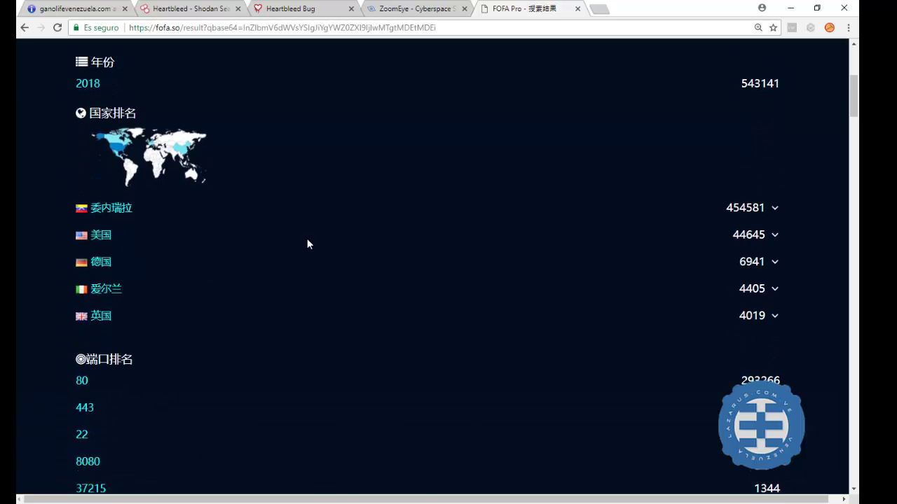
scroll(307, 243, "down", 2)
scroll(305, 242, "down", 3)
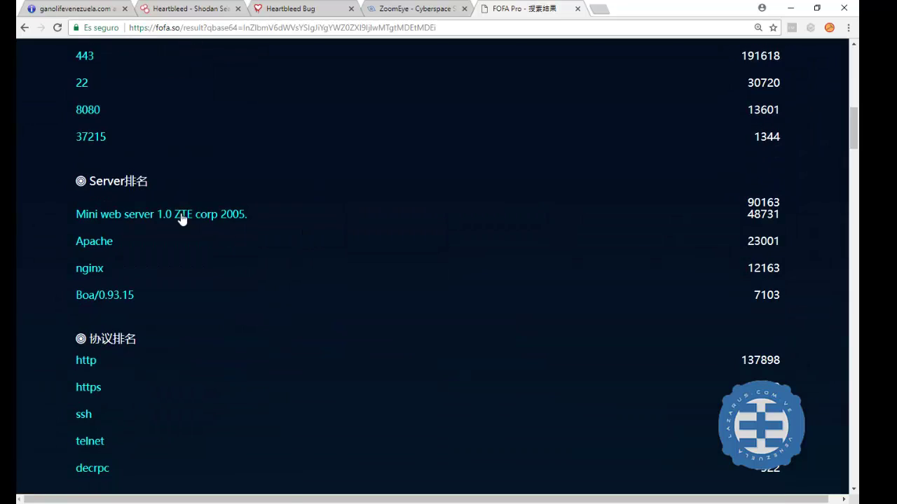
left_click(110, 244)
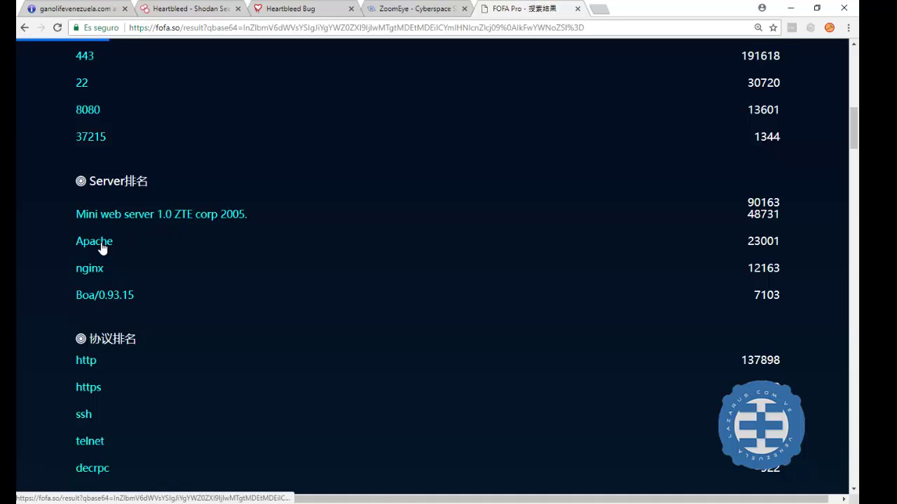
scroll(344, 236, "up", 8)
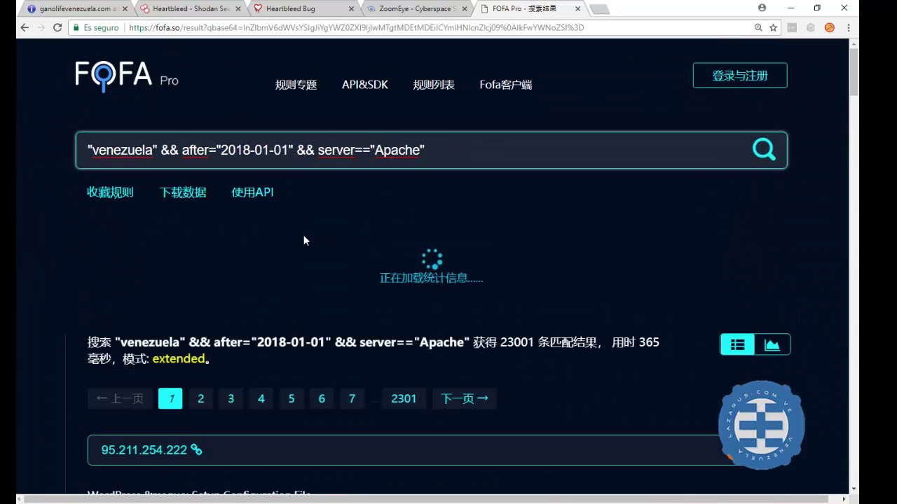
scroll(304, 241, "down", 10)
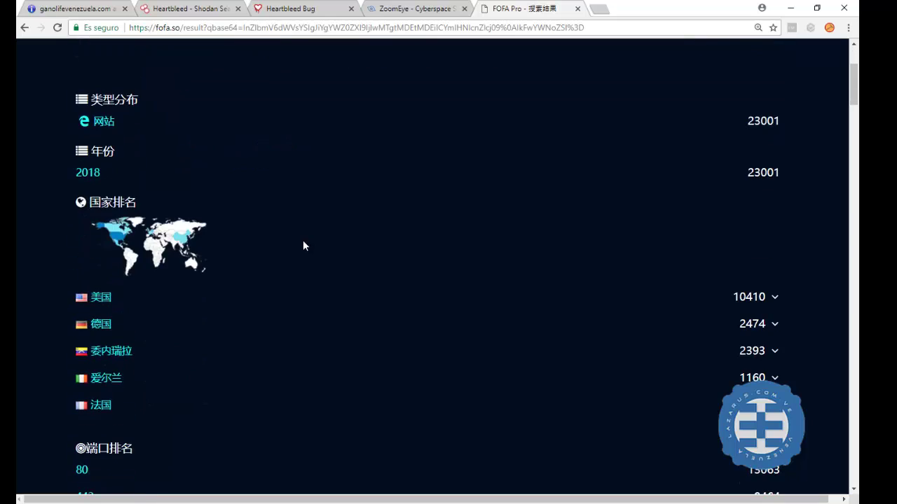
scroll(303, 244, "down", 3)
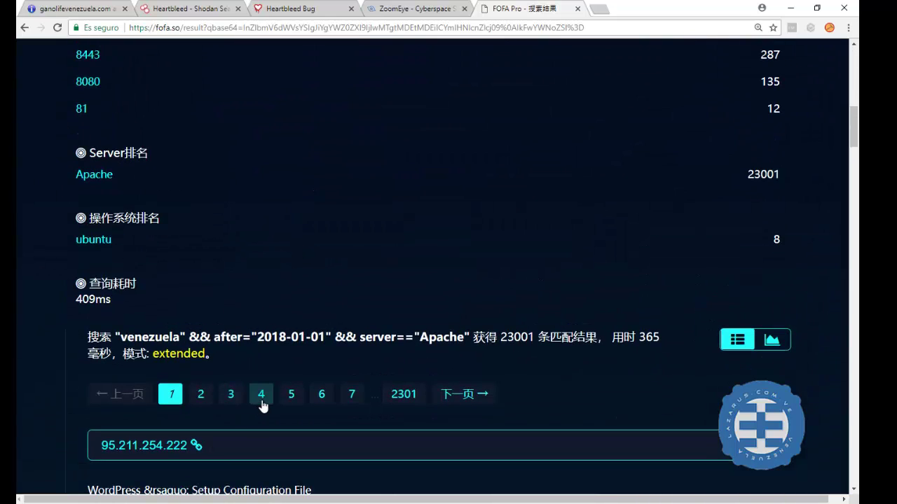
scroll(326, 403, "down", 1)
scroll(324, 404, "down", 4)
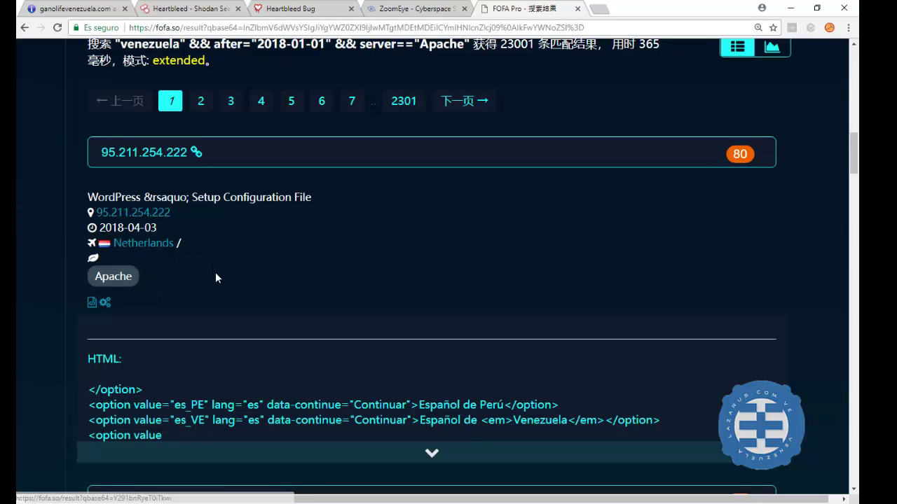
scroll(215, 273, "down", 2)
scroll(216, 276, "down", 1)
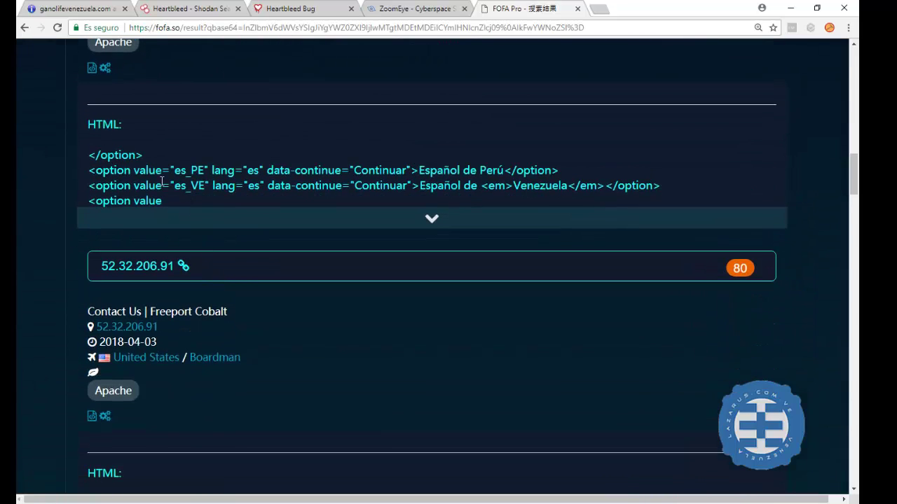
scroll(214, 255, "down", 2)
scroll(210, 262, "down", 2)
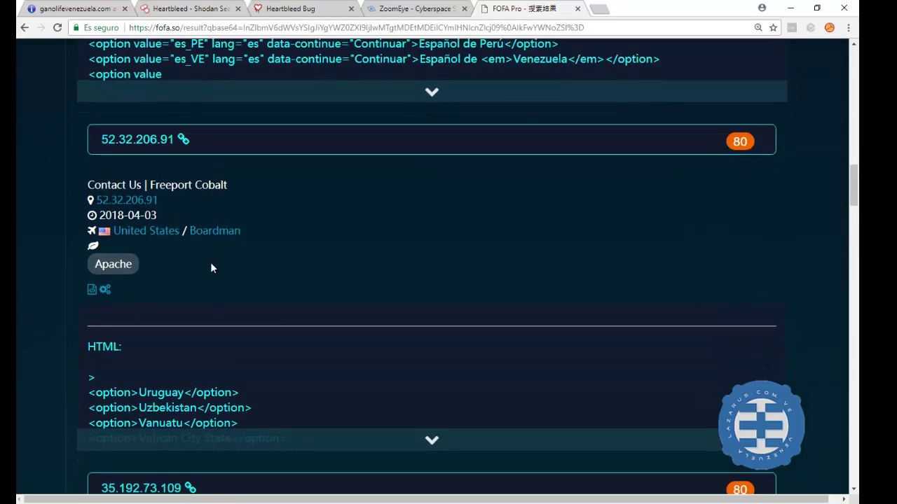
scroll(211, 262, "down", 5)
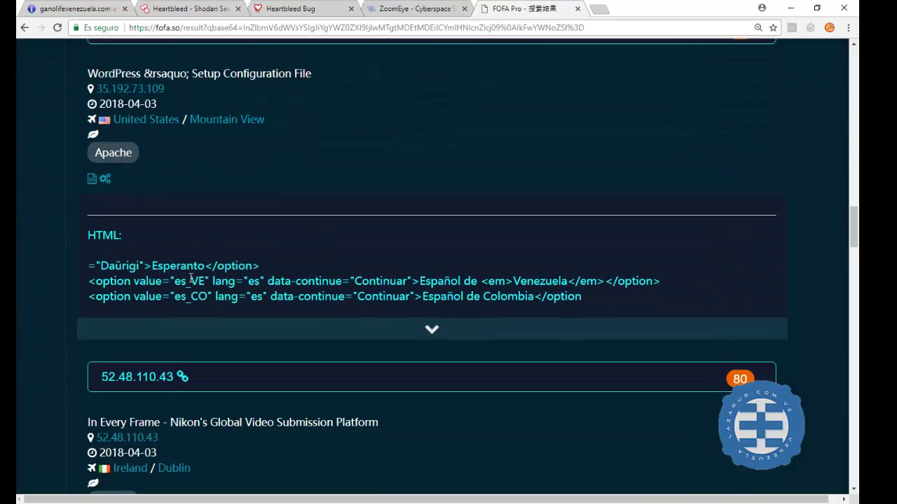
scroll(189, 278, "down", 4)
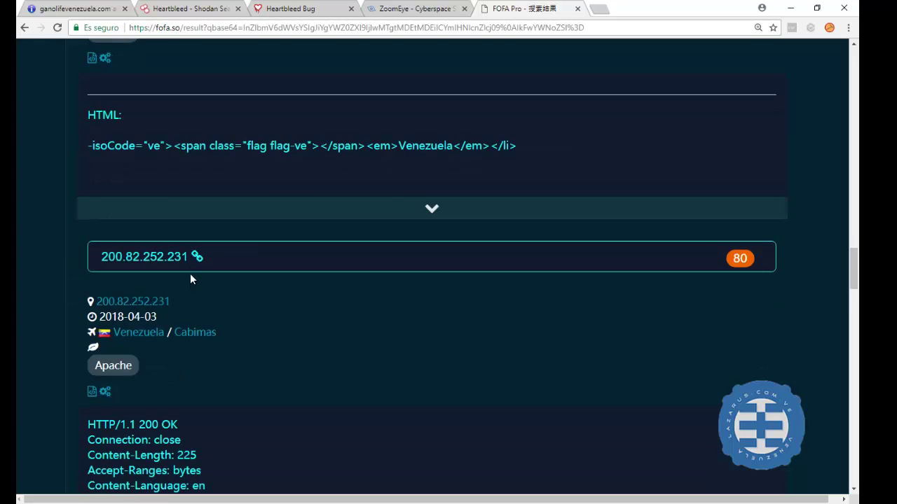
scroll(190, 274, "up", 9)
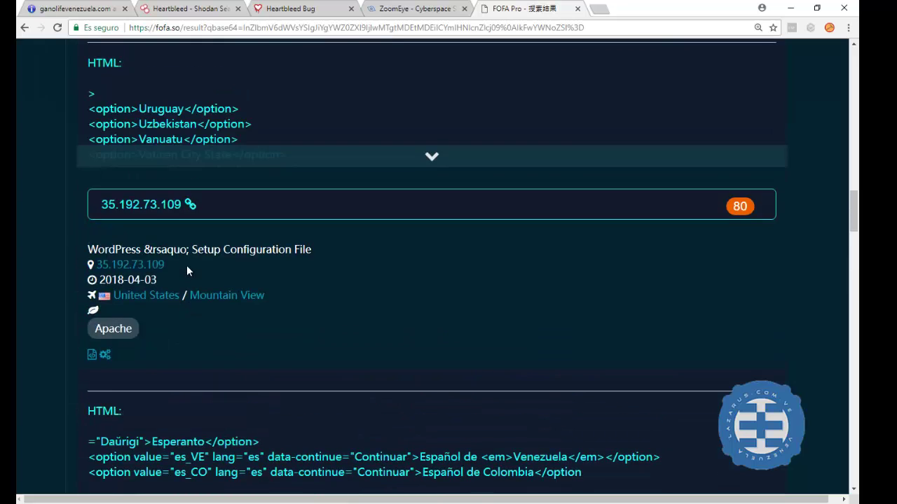
scroll(187, 265, "down", 5)
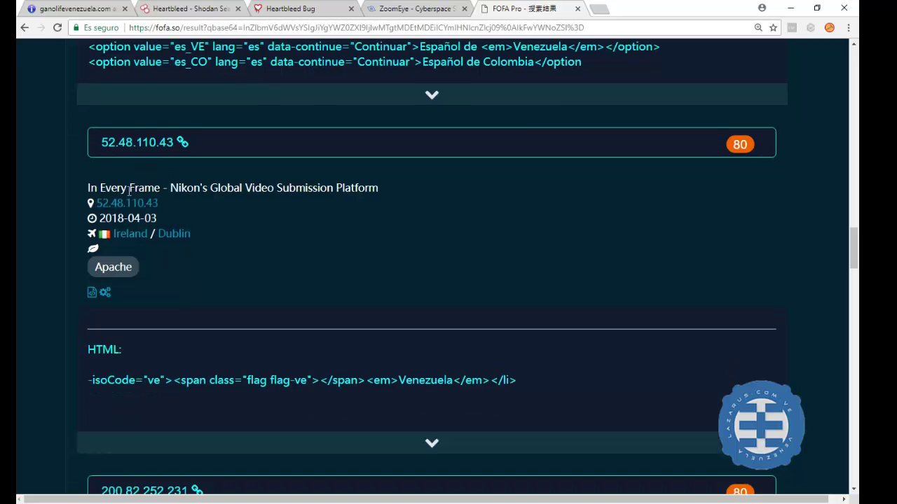
scroll(129, 189, "down", 1)
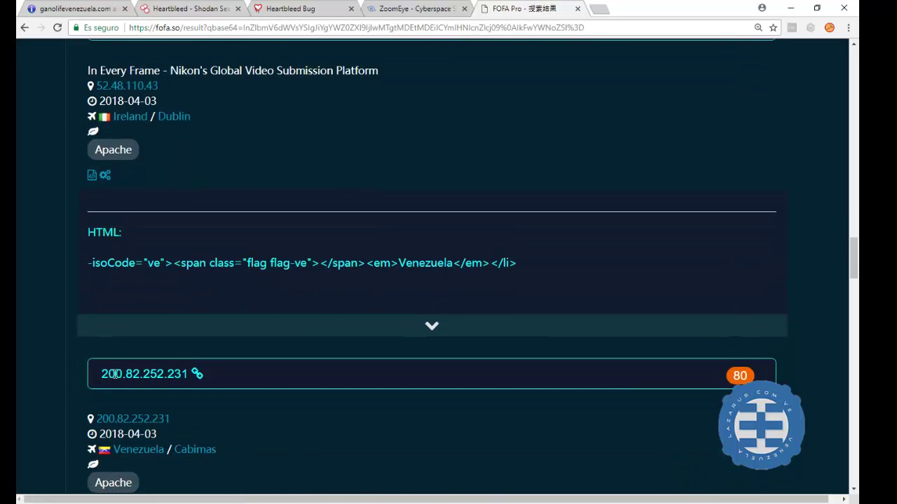
right_click(181, 375)
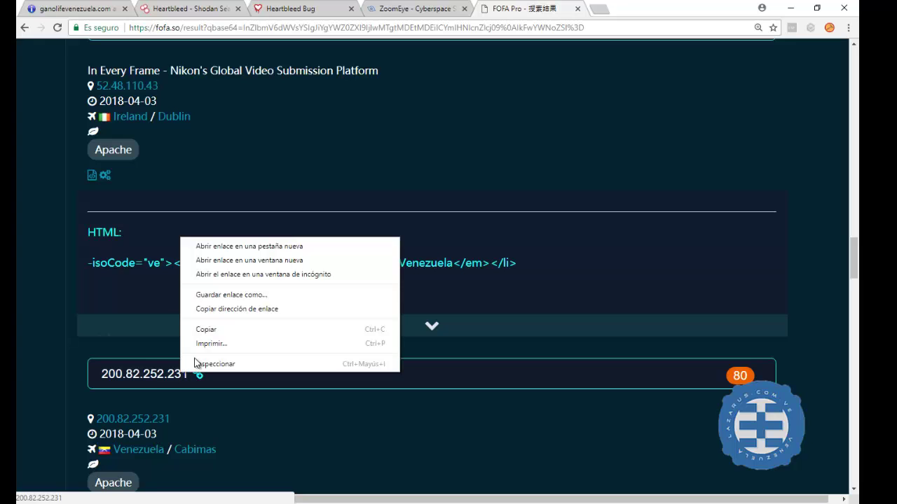
left_click(210, 328)
scroll(391, 199, "up", 15)
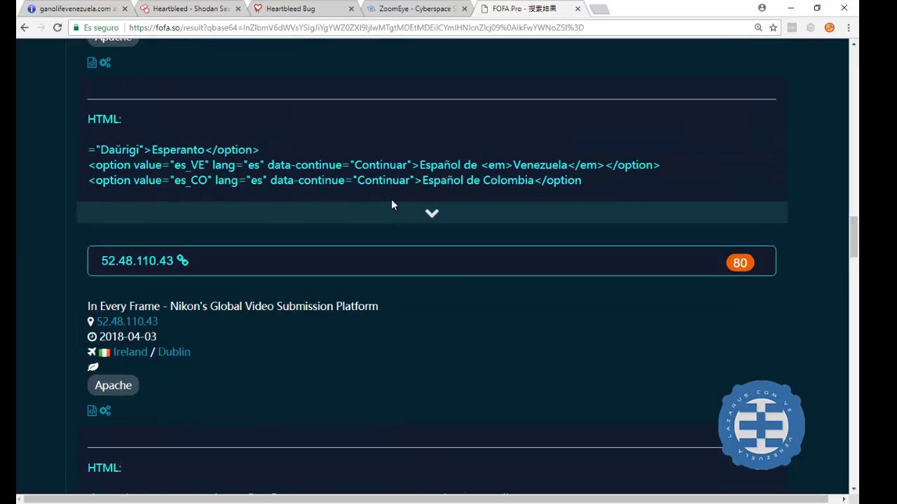
scroll(381, 198, "up", 8)
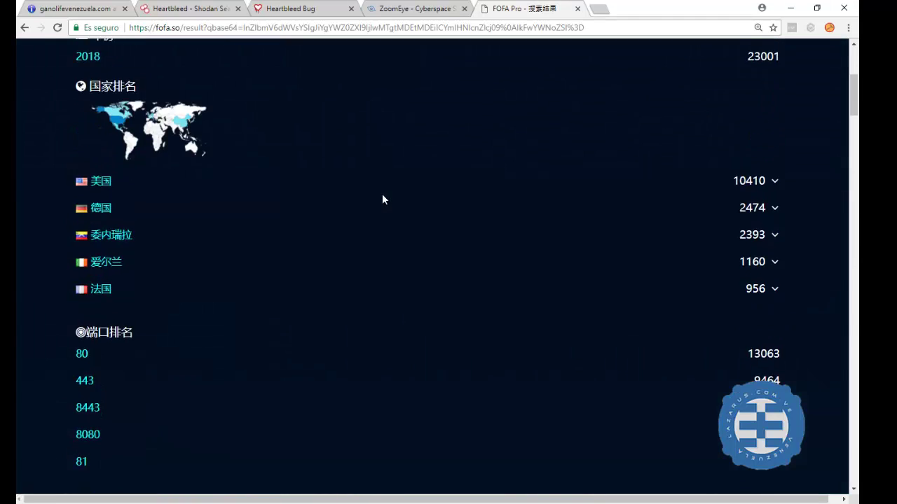
left_click_drag(425, 150, 89, 150)
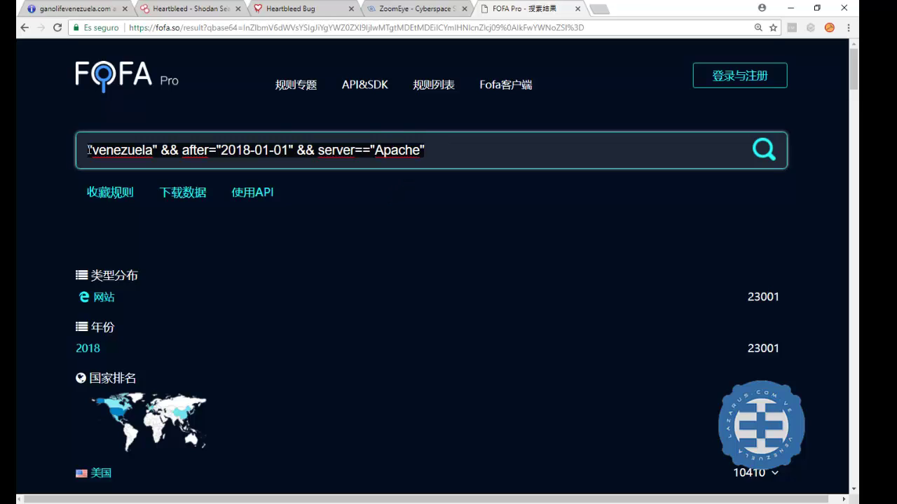
key("BackSpace")
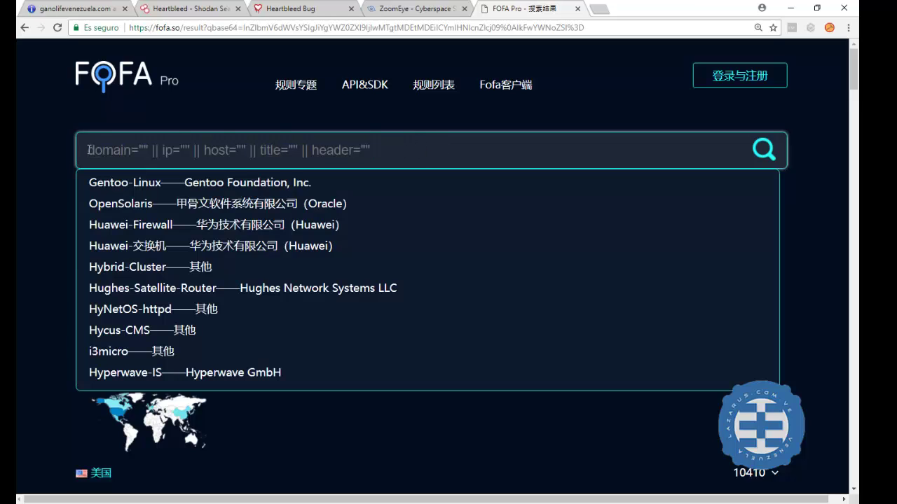
key("Return")
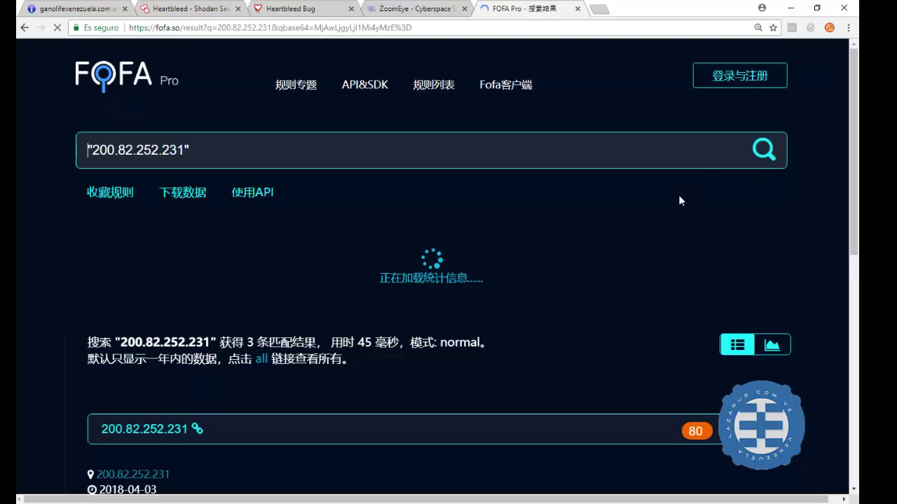
scroll(445, 286, "down", 3)
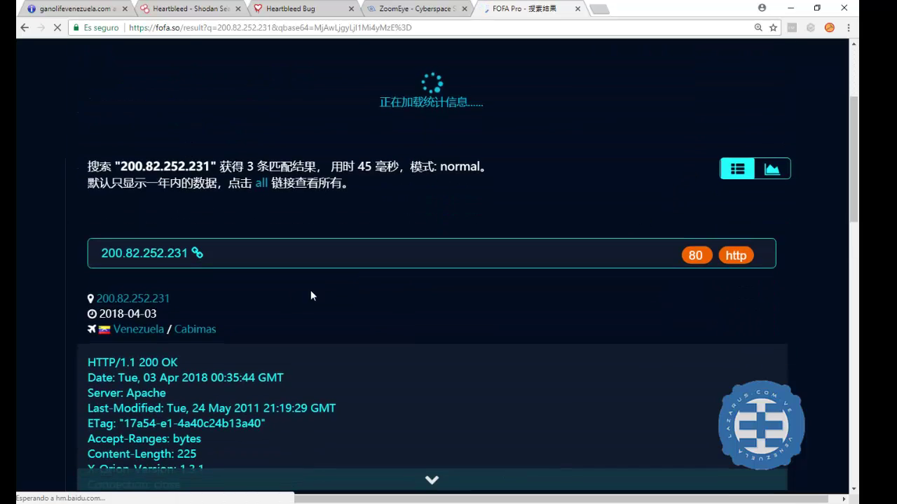
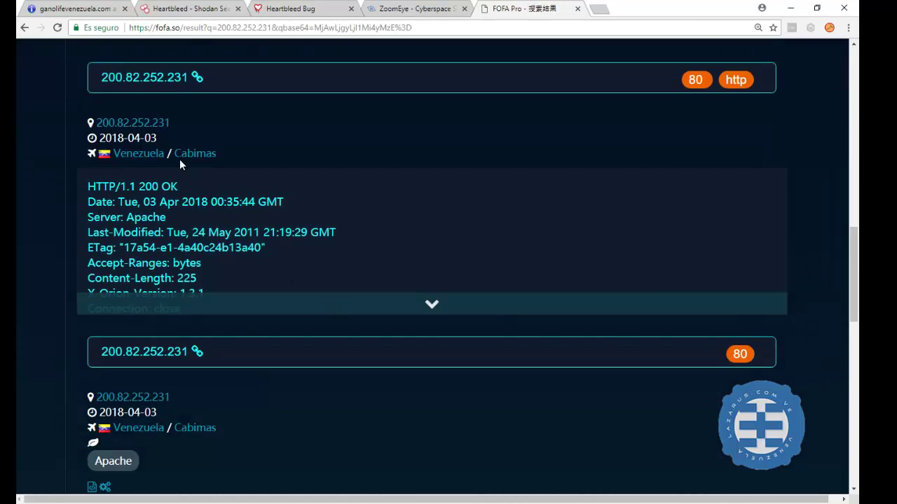
scroll(207, 330, "down", 3)
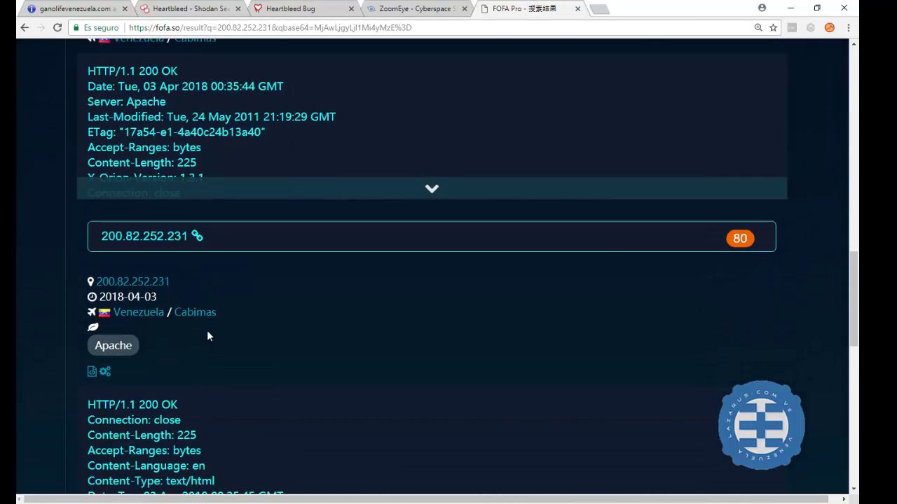
scroll(216, 328, "down", 2)
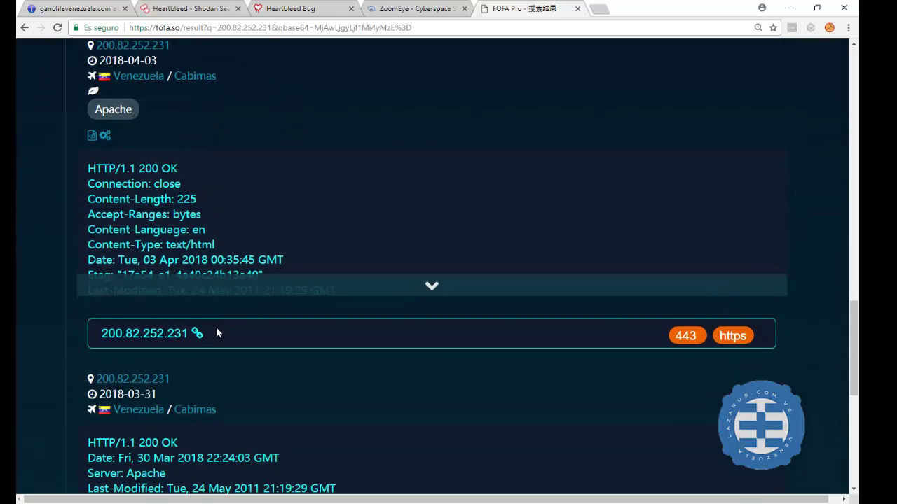
scroll(216, 328, "down", 2)
scroll(216, 328, "down", 1)
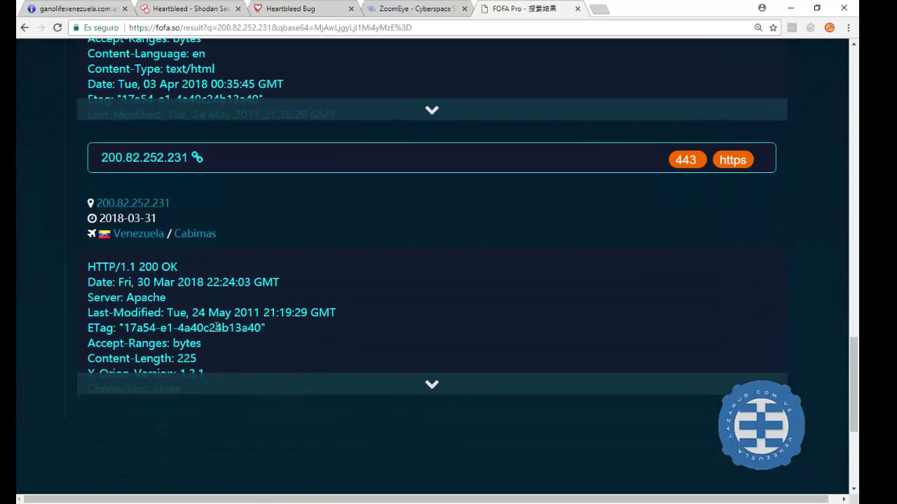
scroll(504, 250, "up", 1)
scroll(528, 257, "down", 4)
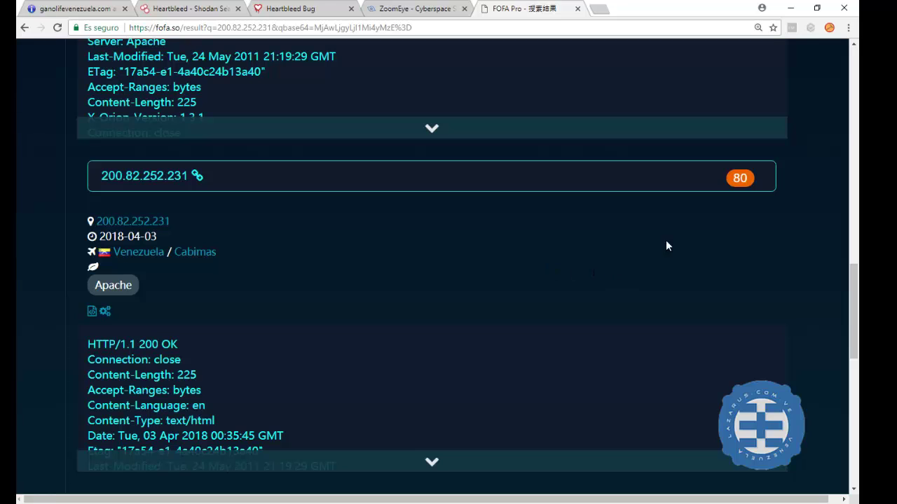
scroll(732, 182, "up", 4)
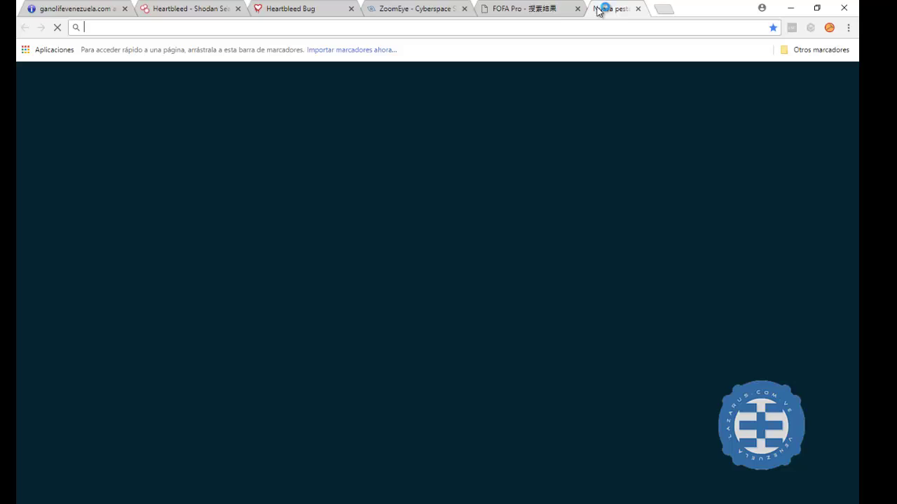
In a new tab, load censys.io from the pasted address and search it for venezuela
left_click(598, 8)
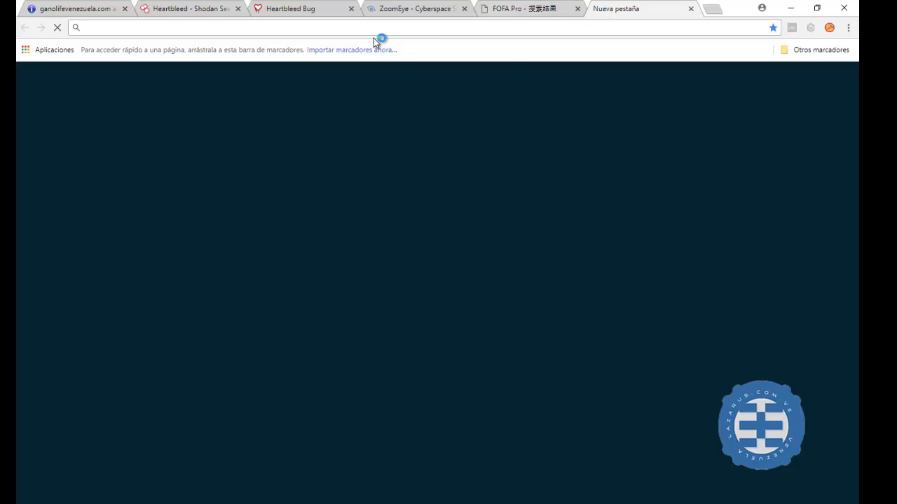
right_click(362, 26)
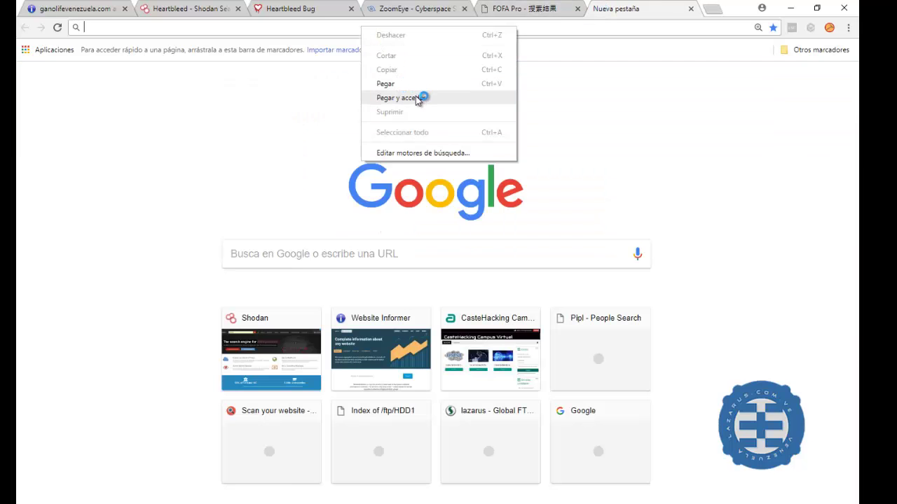
left_click(396, 97)
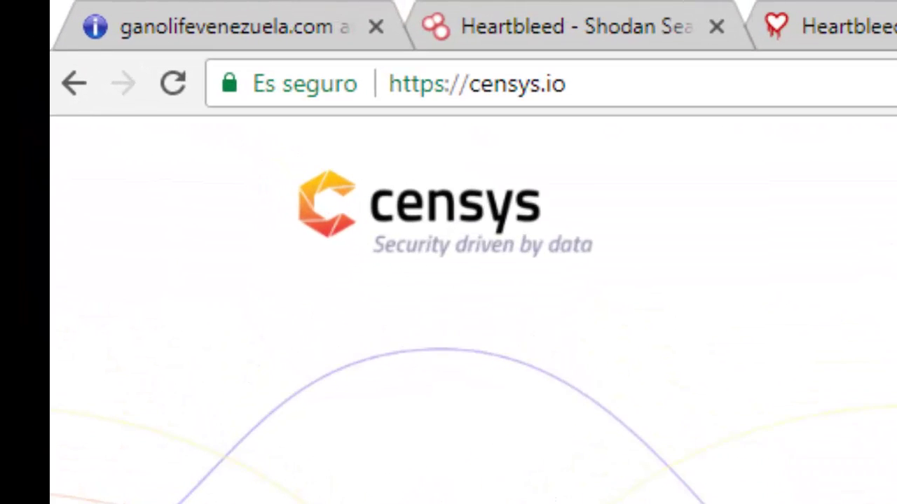
left_click(129, 274)
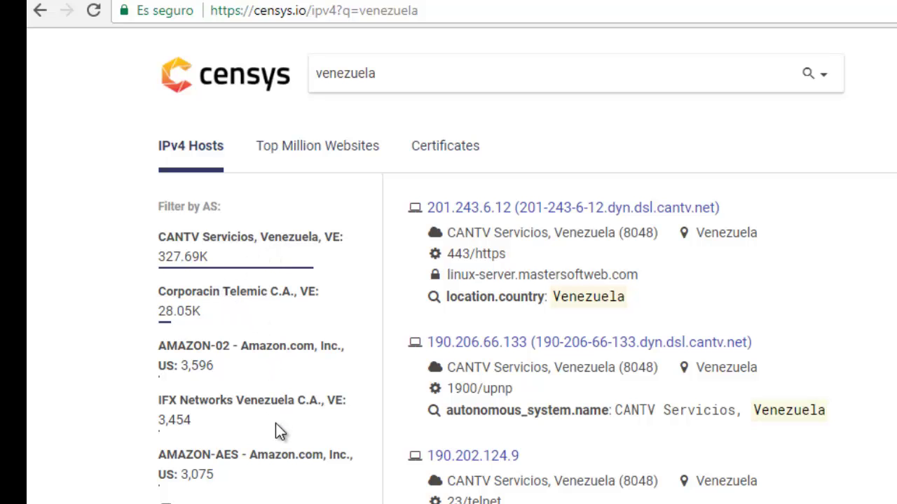
Scroll the Censys filter list to review AS, protocol and tag breakdowns for venezuela
scroll(275, 424, "down", 3)
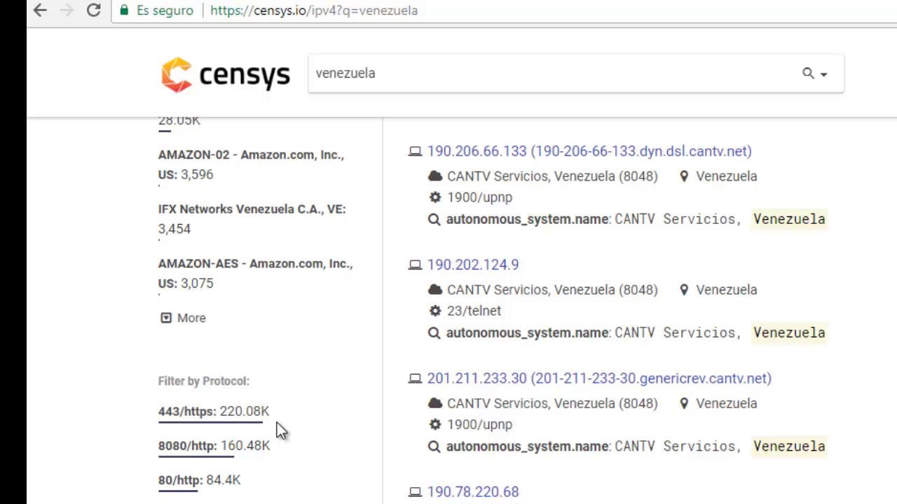
scroll(279, 426, "down", 2)
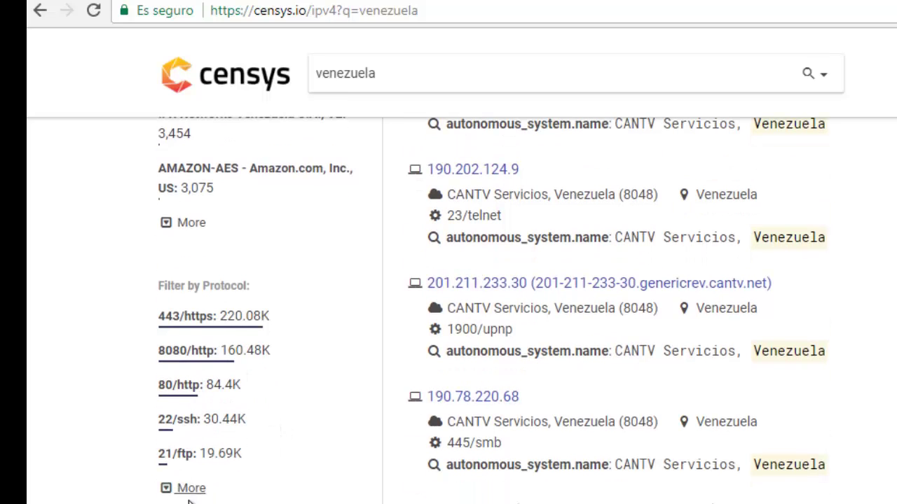
scroll(216, 501, "down", 3)
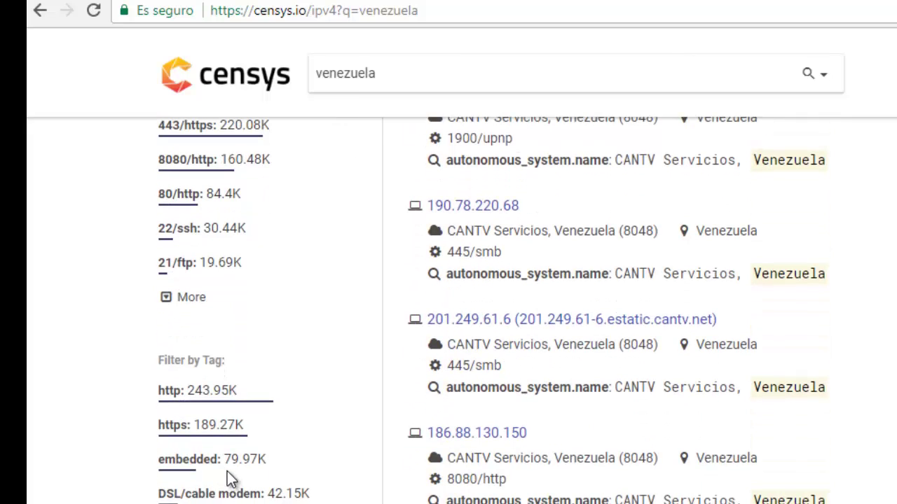
scroll(231, 470, "up", 4)
scroll(231, 454, "up", 3)
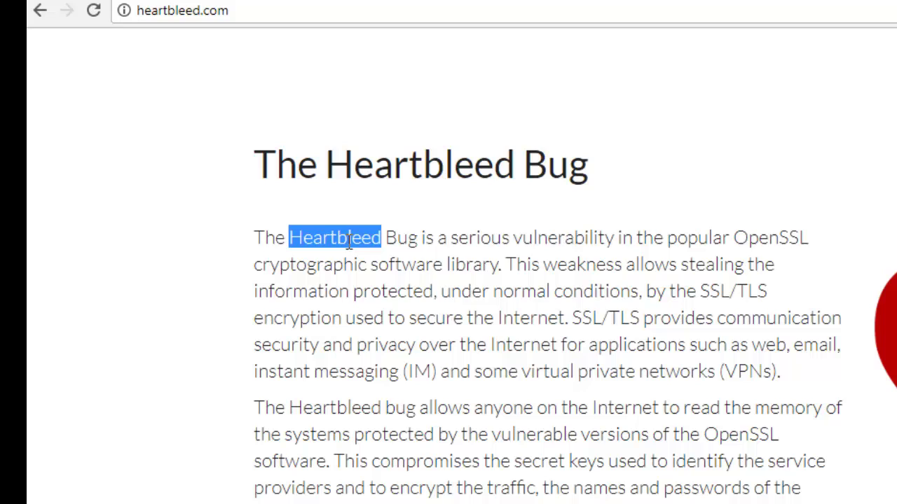
Copy the word Heartbleed and append it to the Censys query to search 'venezuela Heartbleed'
right_click(349, 239)
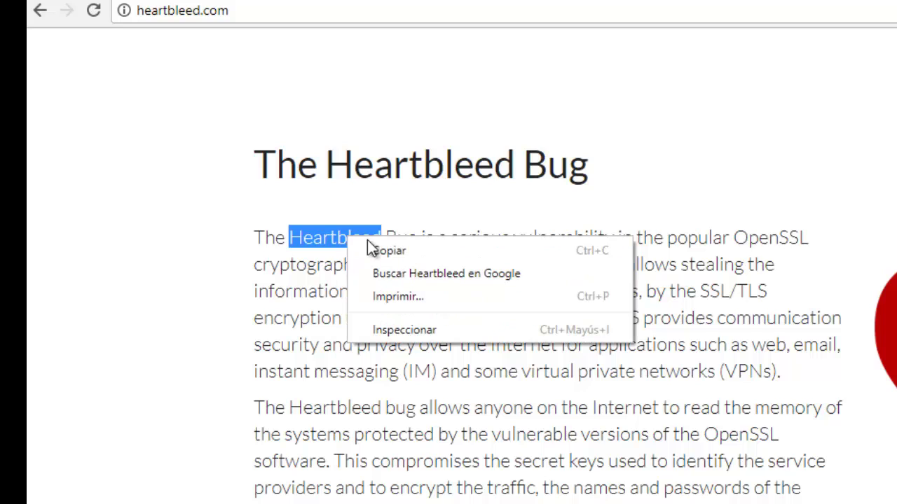
left_click(408, 251)
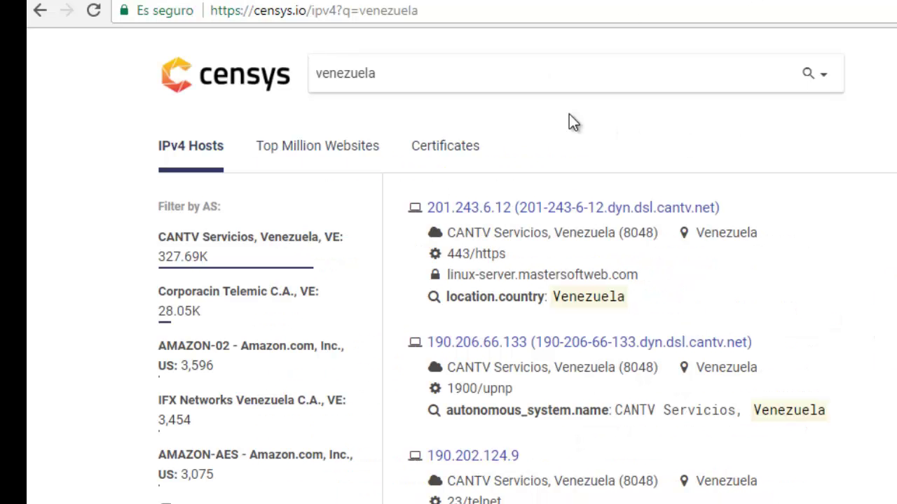
double_click(465, 66)
left_click(463, 68)
type("Heartbleed")
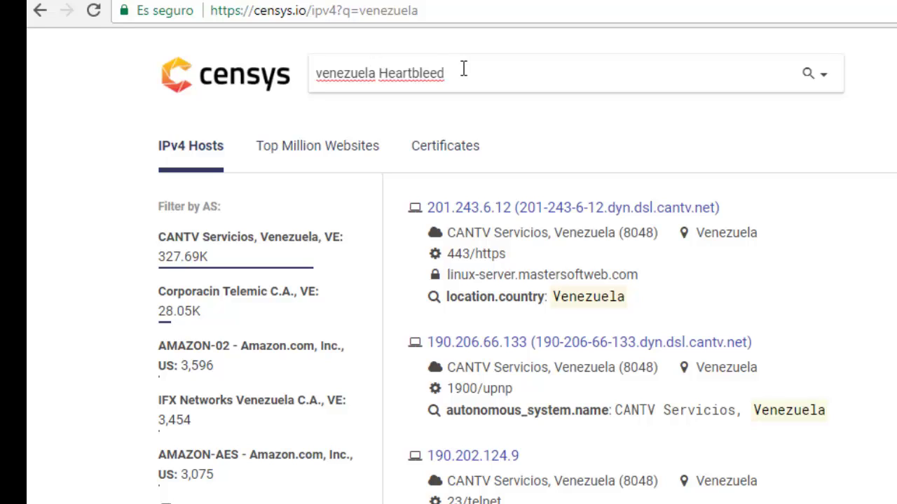
key("Return")
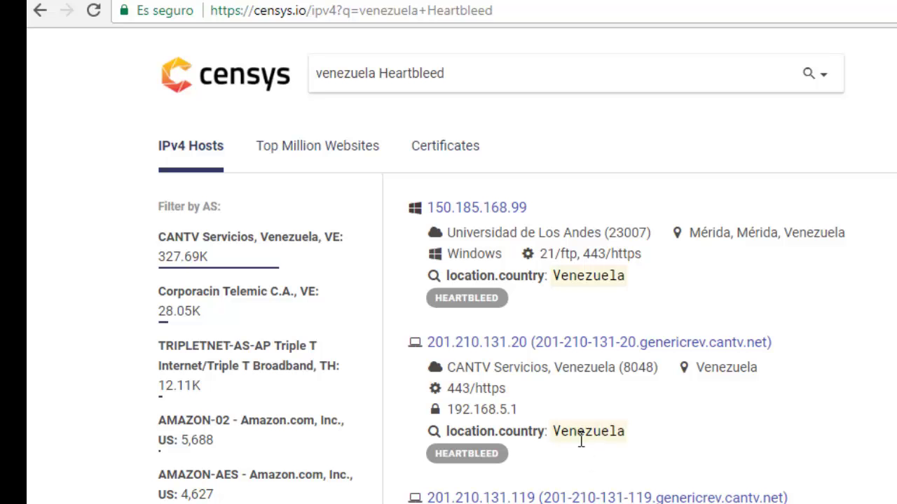
Scroll through the venezuela Heartbleed host results and move to page 2
scroll(580, 436, "down", 4)
scroll(579, 432, "down", 8)
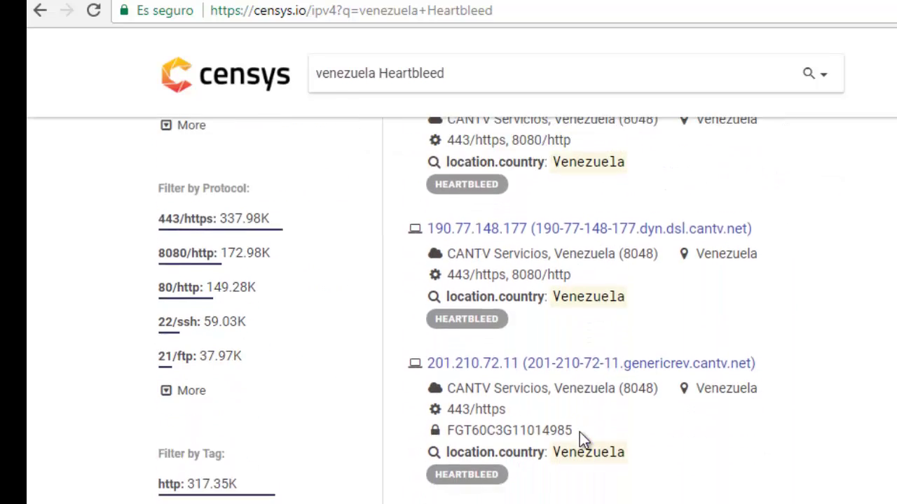
scroll(640, 311, "down", 5)
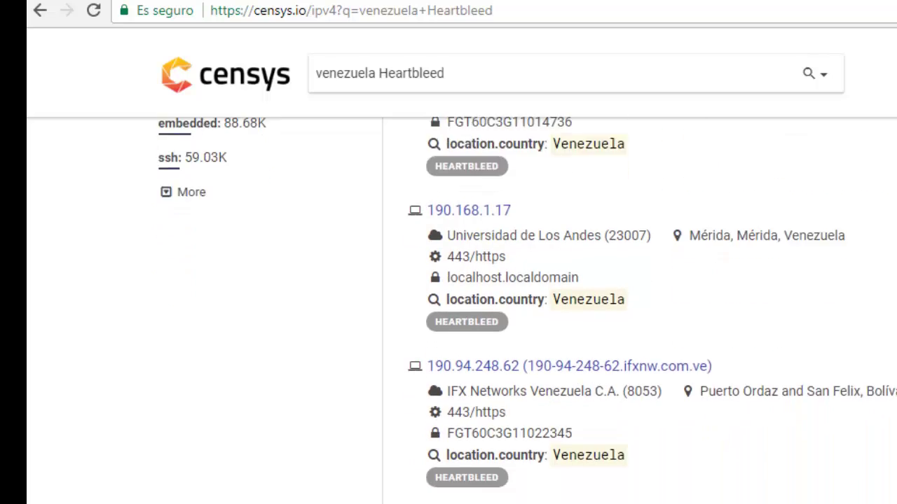
scroll(640, 311, "down", 3)
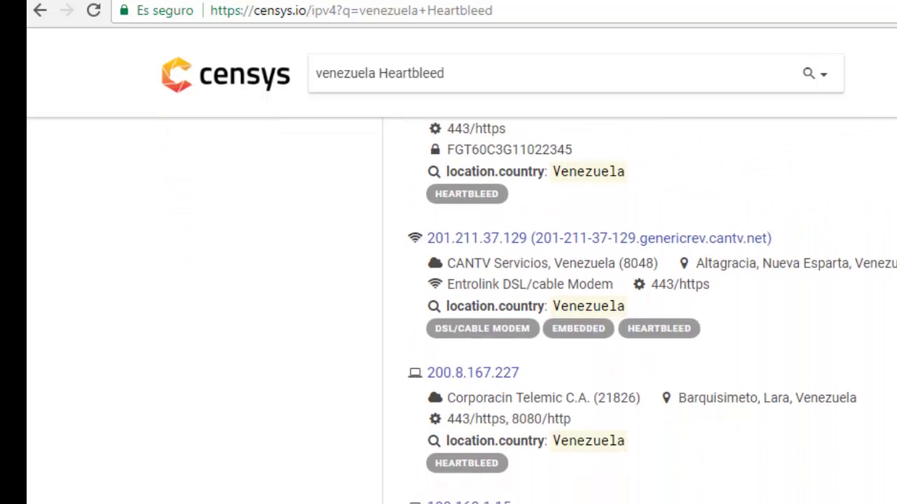
scroll(560, 309, "down", 6)
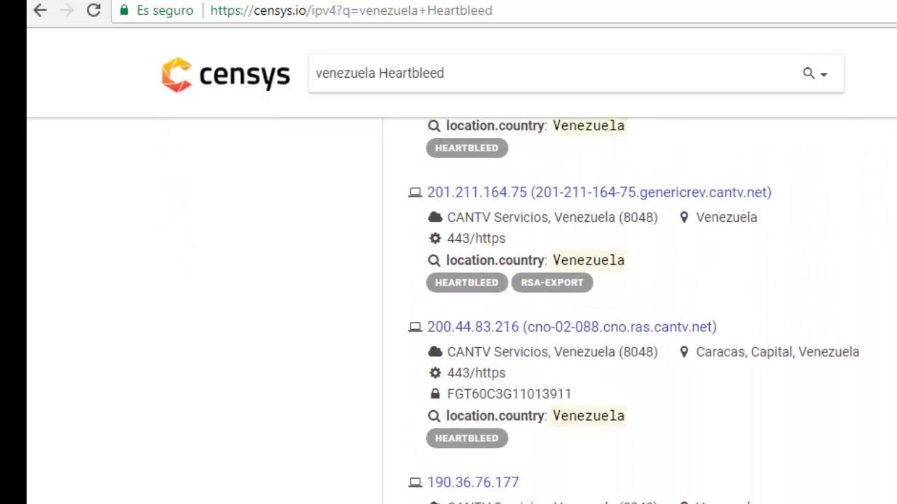
scroll(560, 308, "down", 3)
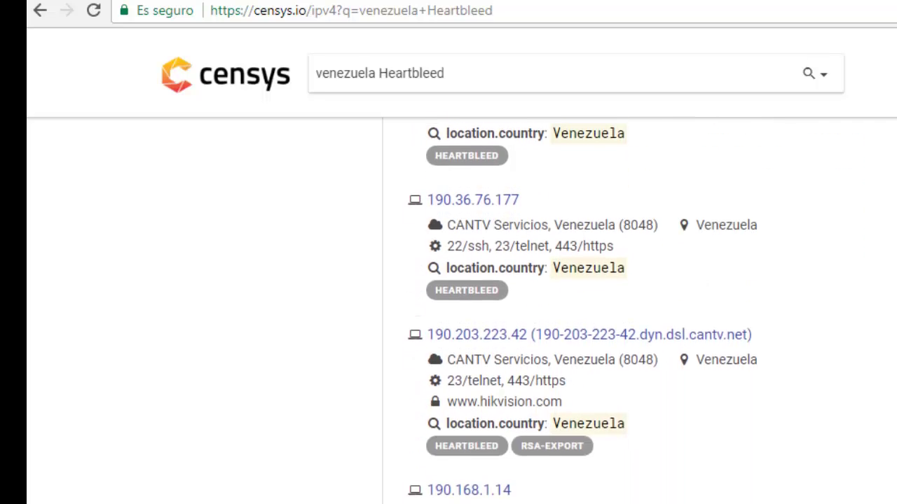
scroll(561, 309, "down", 5)
scroll(561, 309, "down", 6)
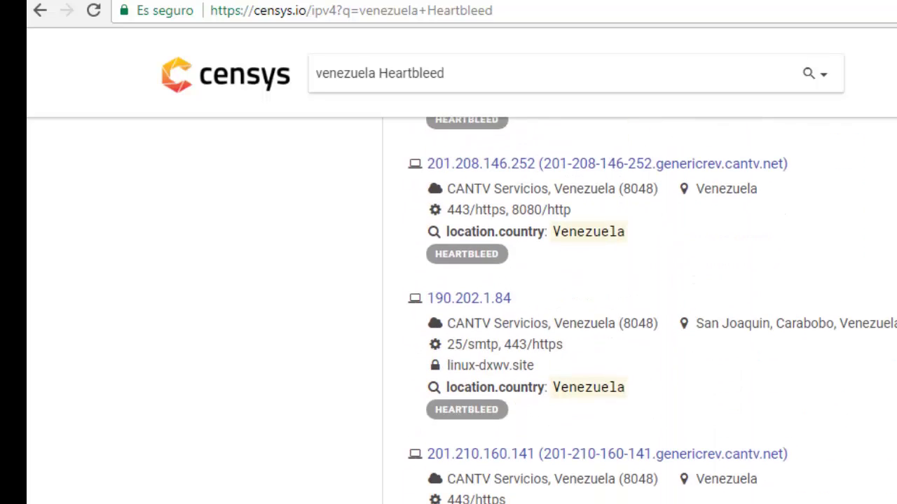
scroll(613, 459, "down", 3)
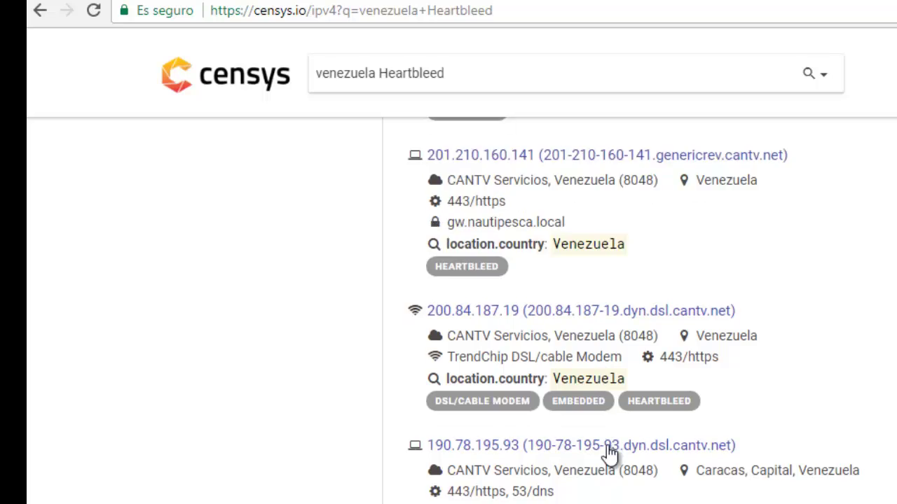
scroll(611, 457, "down", 4)
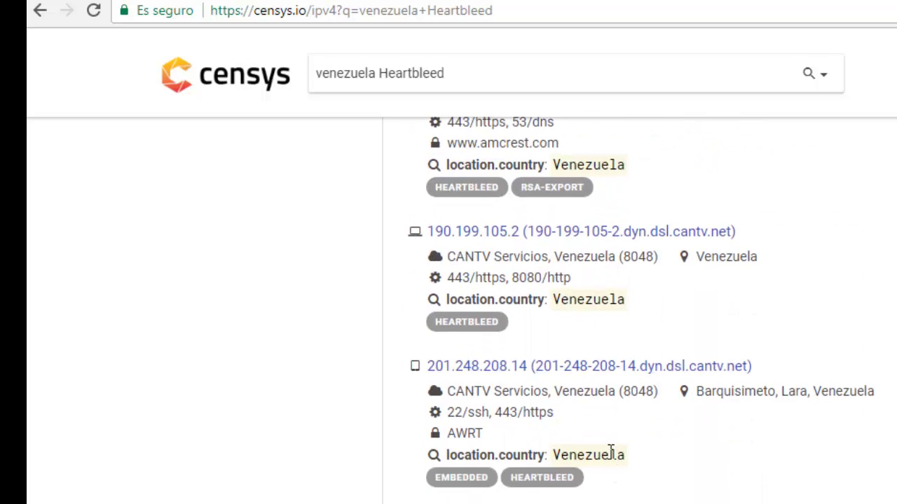
scroll(606, 474, "down", 2)
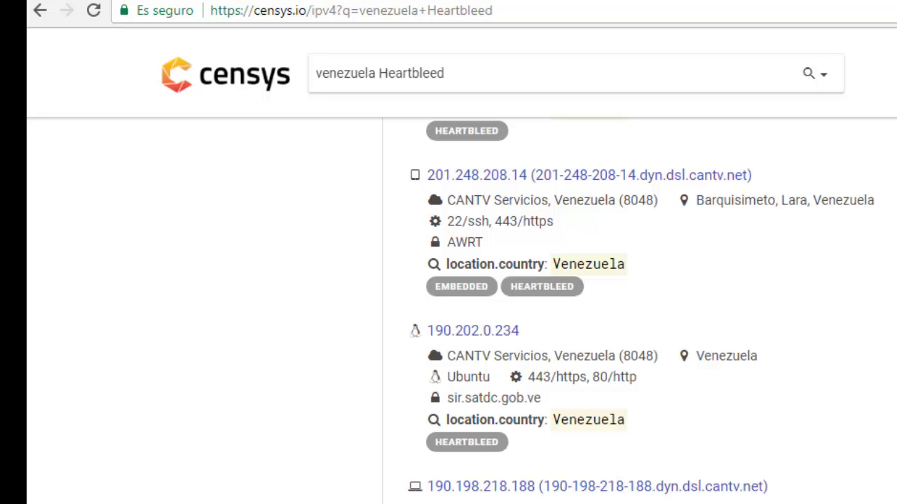
left_click(617, 502)
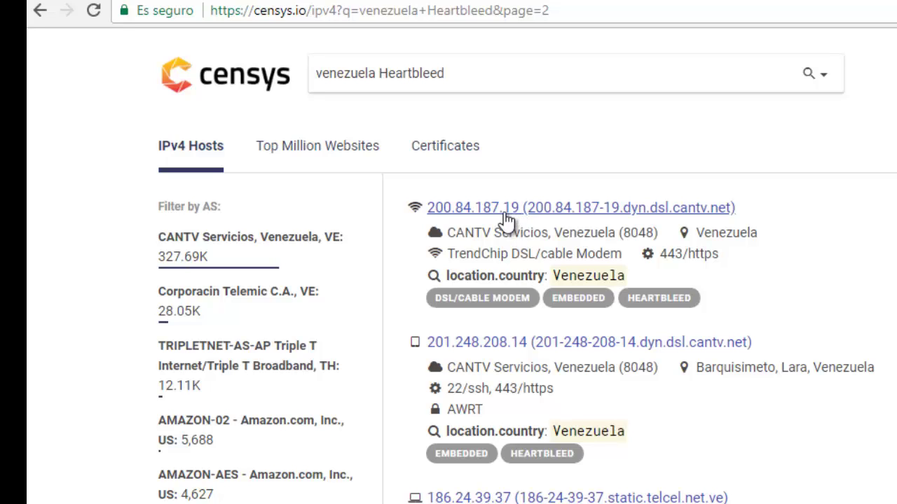
Delete 'venezuela' from the Censys query and rerun the search for Heartbleed alone
left_click_drag(460, 70, 379, 72)
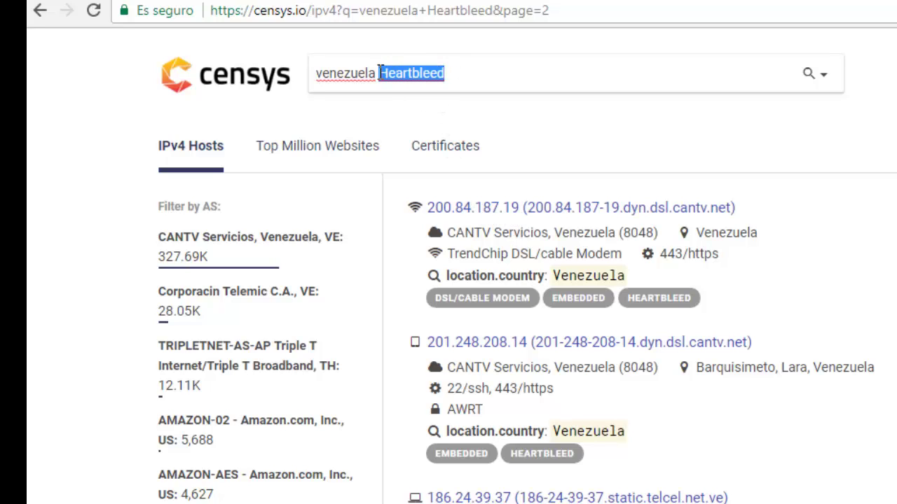
right_click(383, 75)
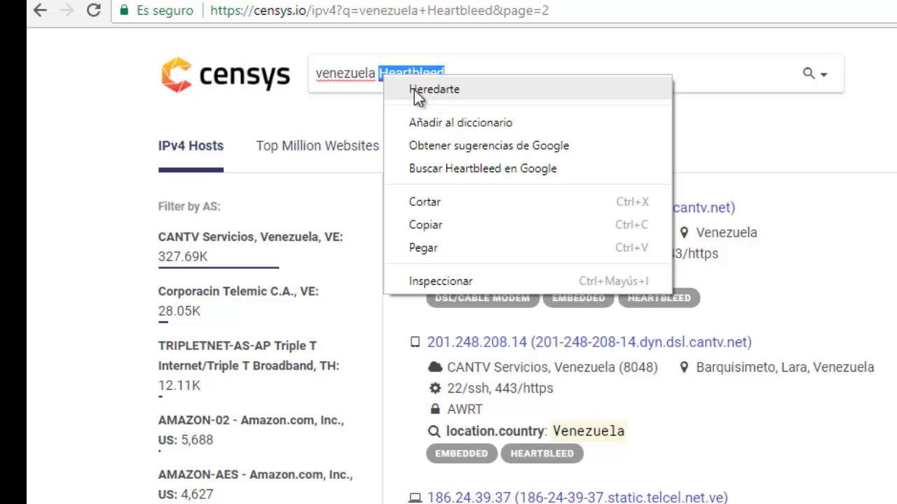
left_click(376, 74)
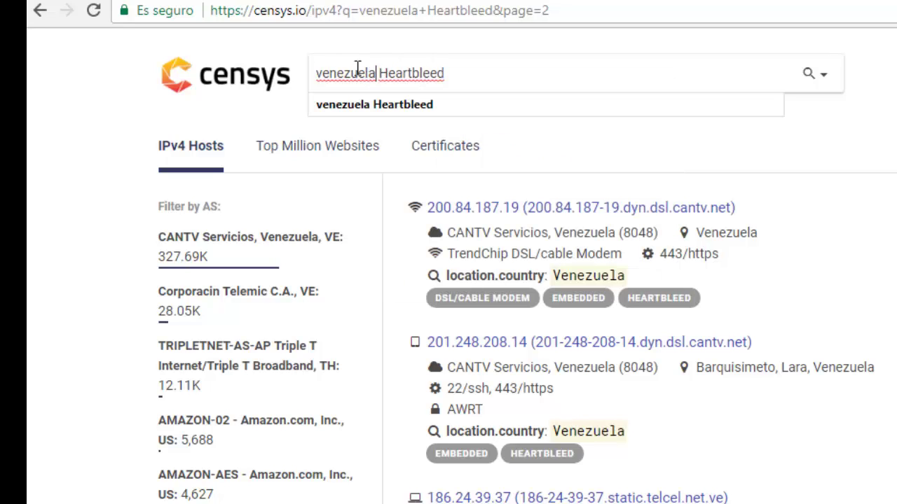
double_click(357, 70)
key("BackSpace")
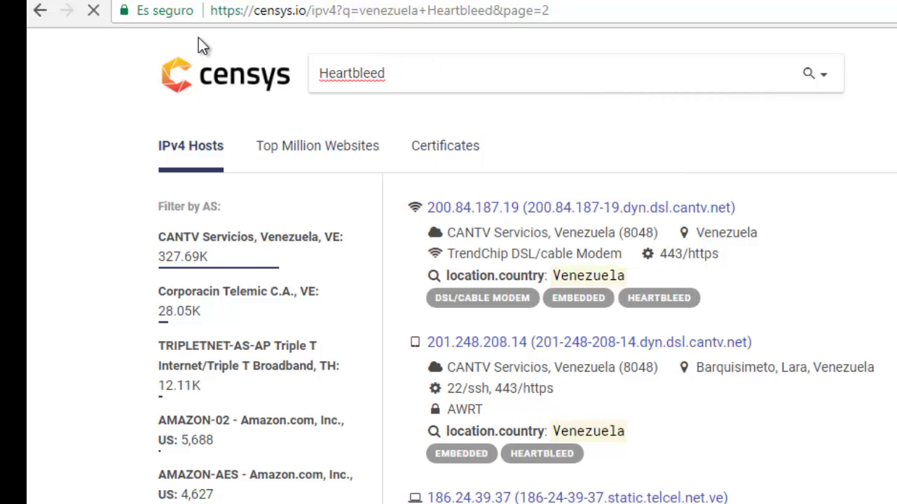
key("Return")
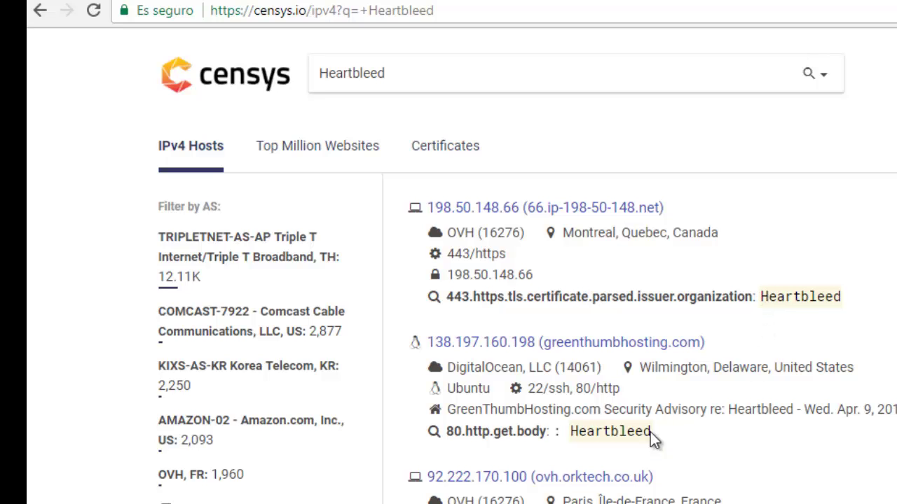
scroll(632, 449, "down", 2)
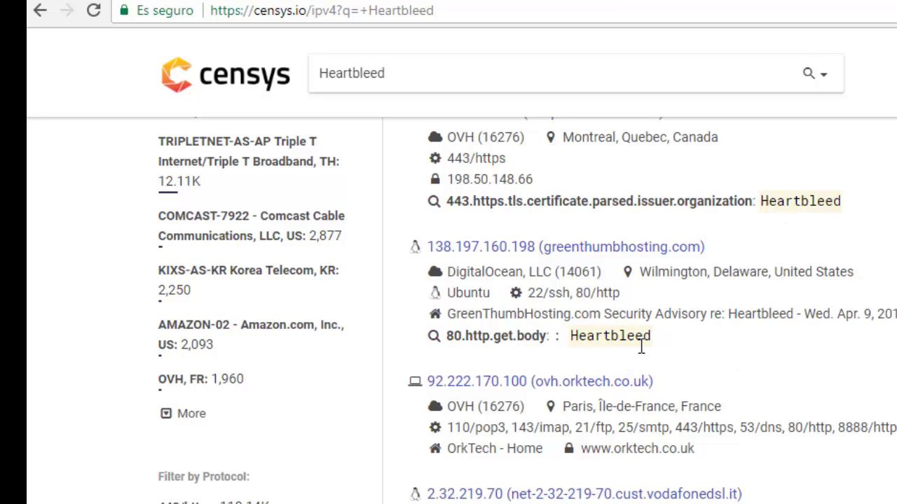
scroll(639, 361, "down", 3)
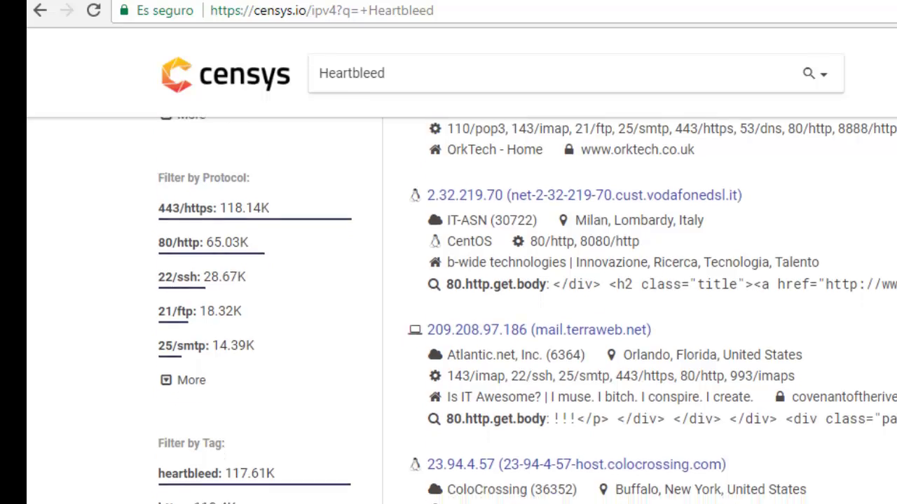
scroll(639, 361, "down", 3)
scroll(433, 386, "up", 6)
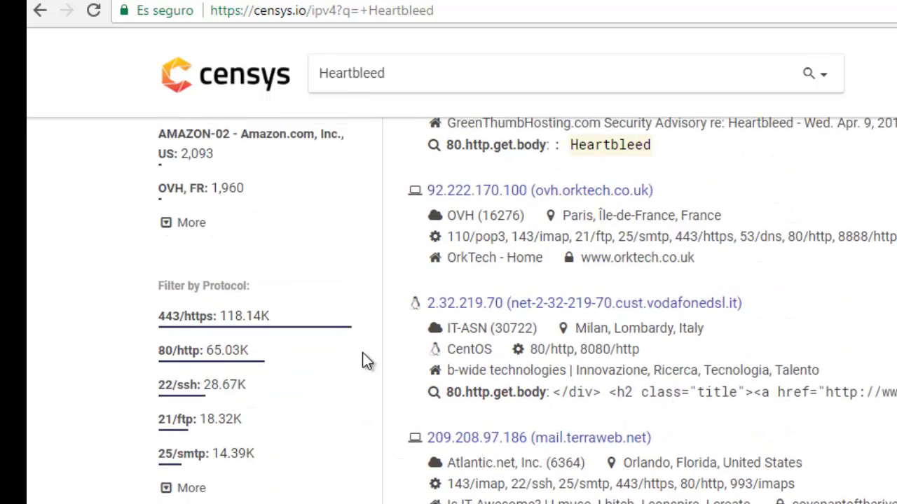
scroll(316, 339, "up", 2)
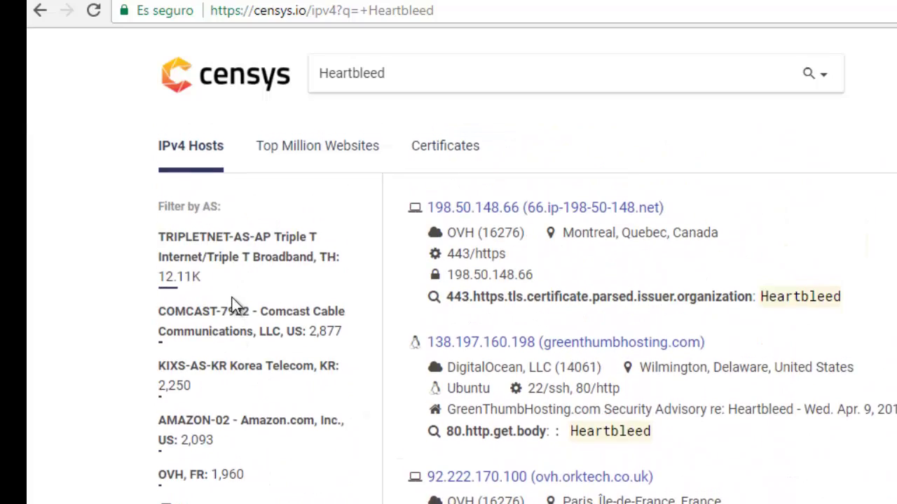
Add 'venezuela' after Heartbleed in the query, rerun it, and scroll the Venezuelan hosts
left_click(417, 85)
type("venezuela")
key("Return")
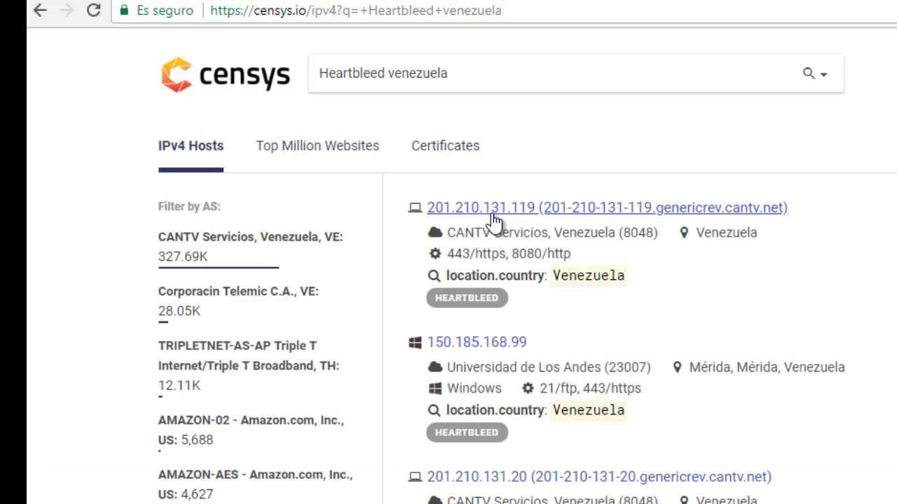
scroll(595, 324, "down", 12)
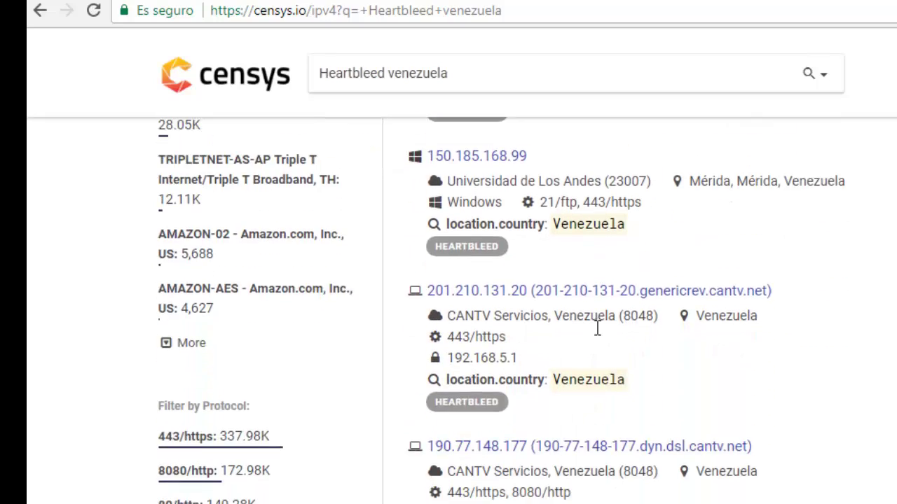
scroll(604, 357, "down", 10)
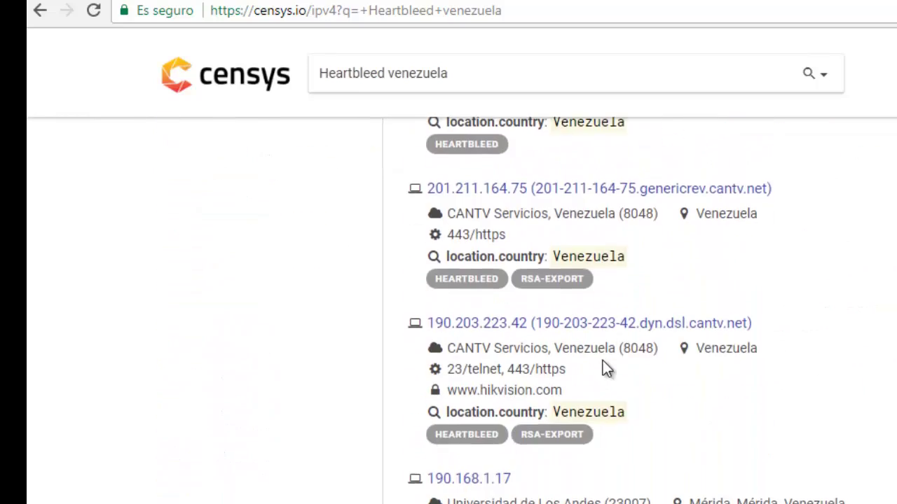
scroll(601, 371, "down", 10)
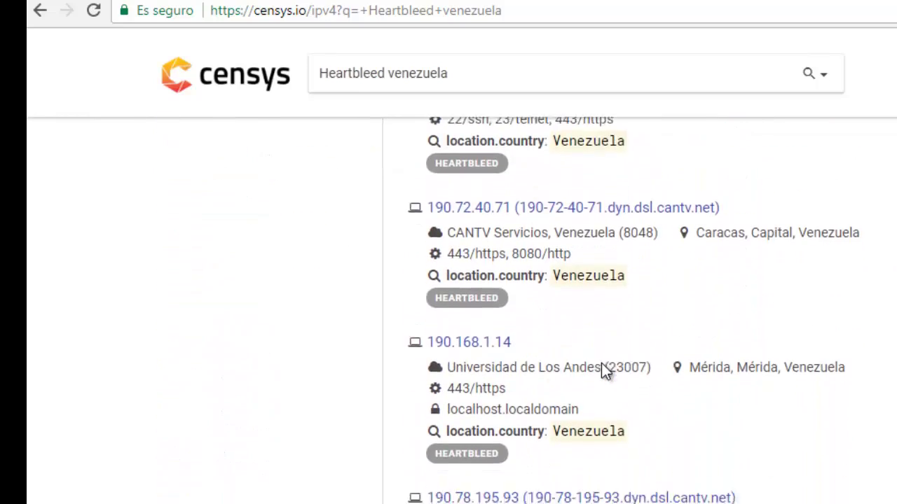
scroll(603, 379, "down", 3)
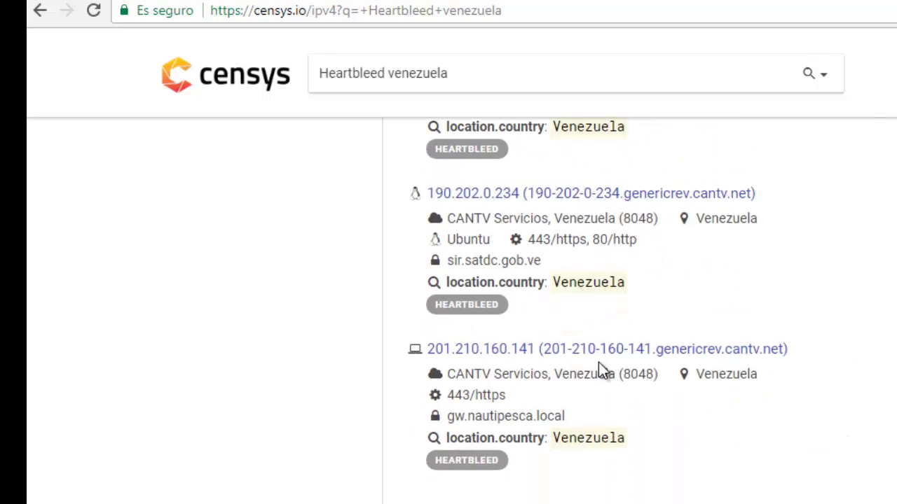
scroll(599, 363, "up", 15)
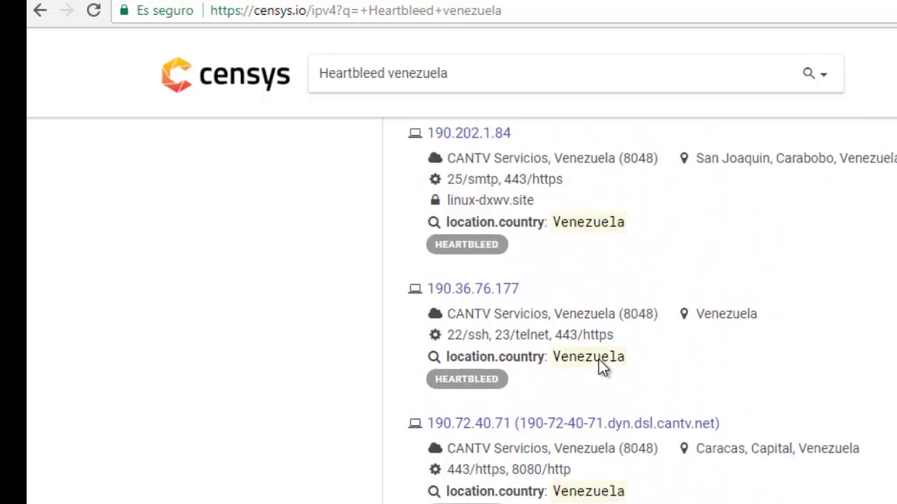
scroll(598, 363, "up", 15)
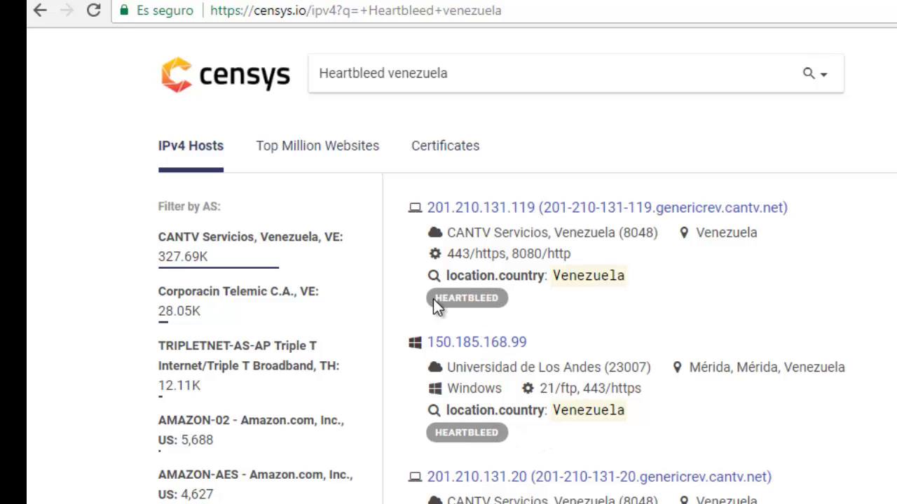
left_click_drag(434, 299, 516, 302)
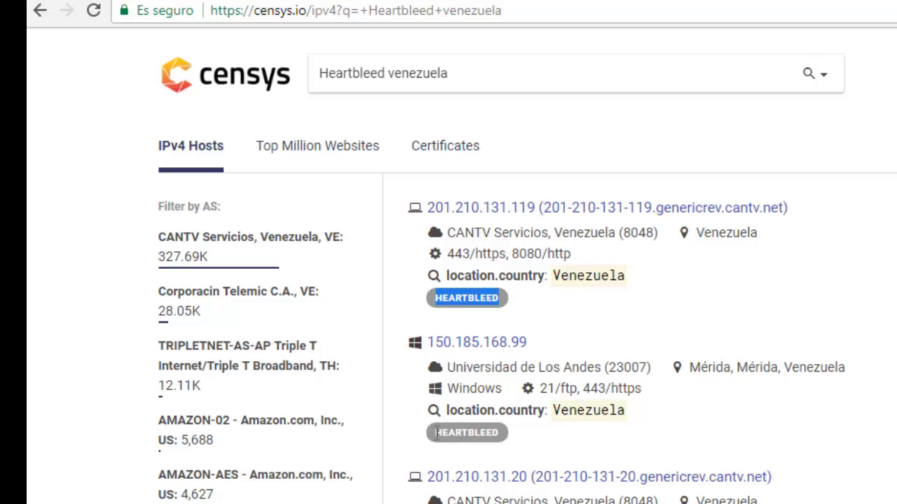
left_click_drag(435, 433, 503, 435)
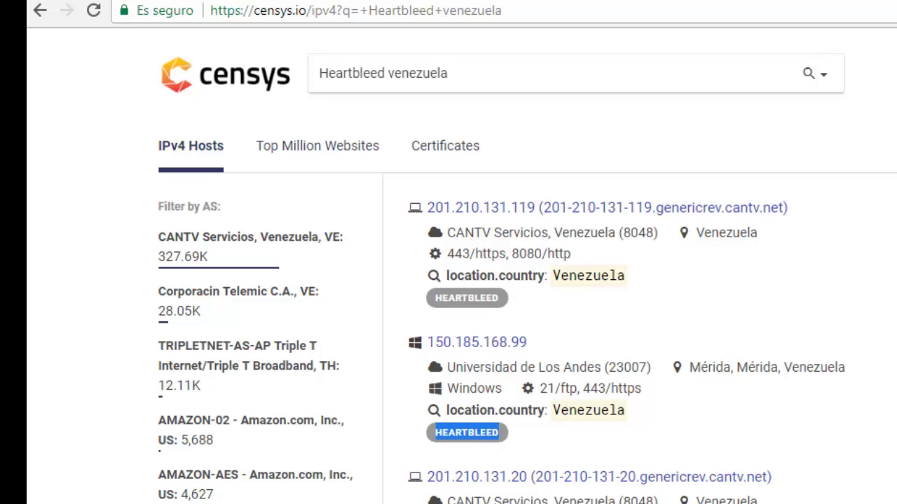
left_click(512, 435)
scroll(490, 316, "down", 3)
left_click_drag(435, 397, 499, 397)
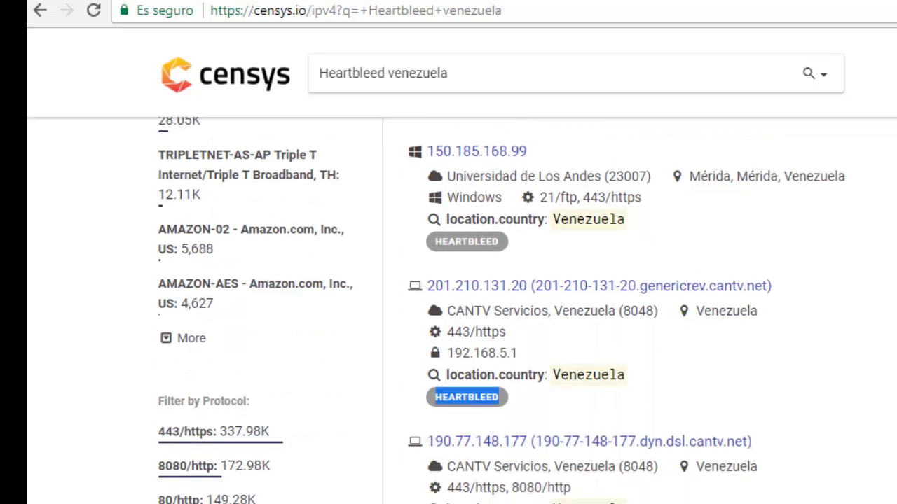
left_click(510, 398)
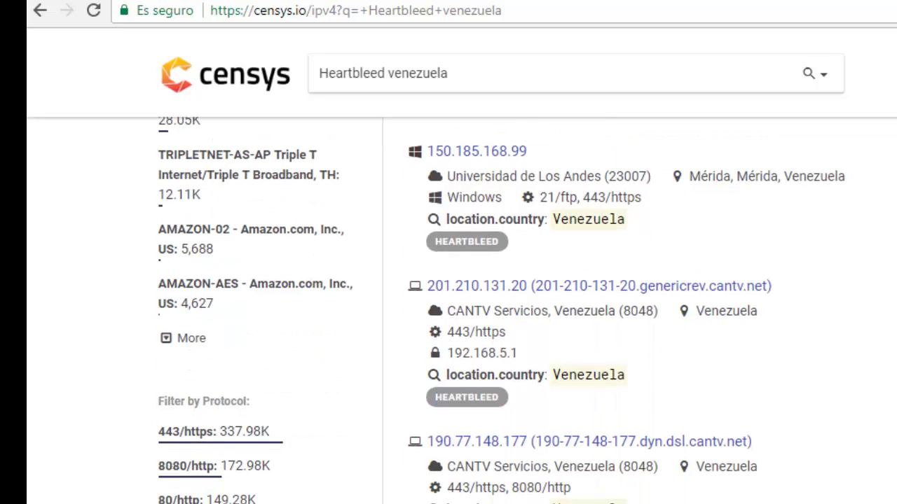
left_click_drag(414, 372, 481, 372)
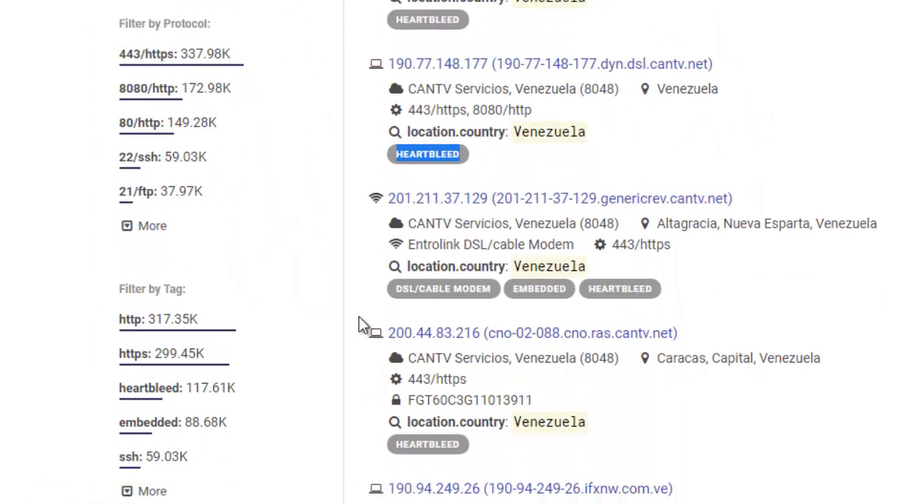
scroll(374, 310, "down", 4)
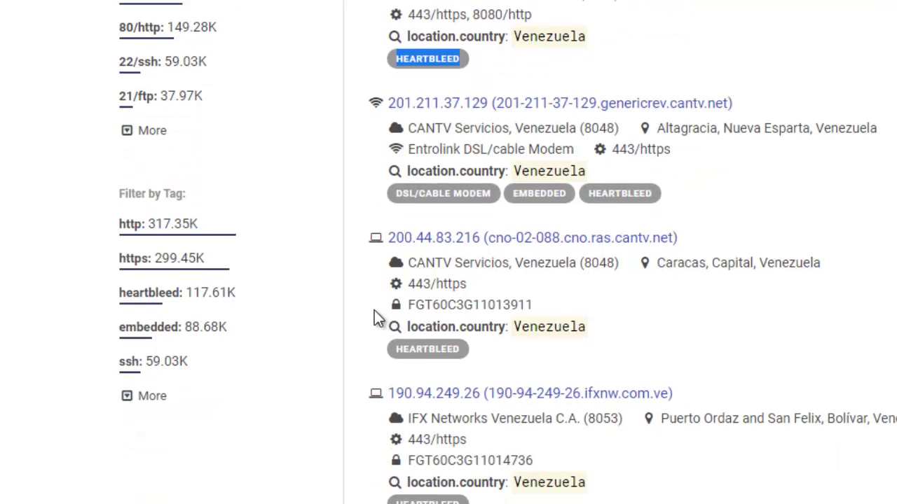
scroll(375, 310, "up", 6)
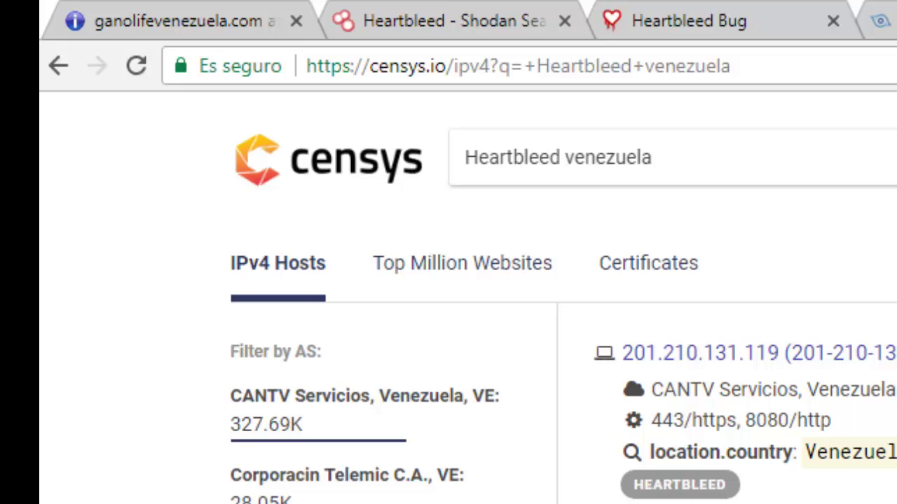
In a new tab, load dnstrails.com from the pasted address and focus its search box
key("ctrl+t")
right_click(537, 72)
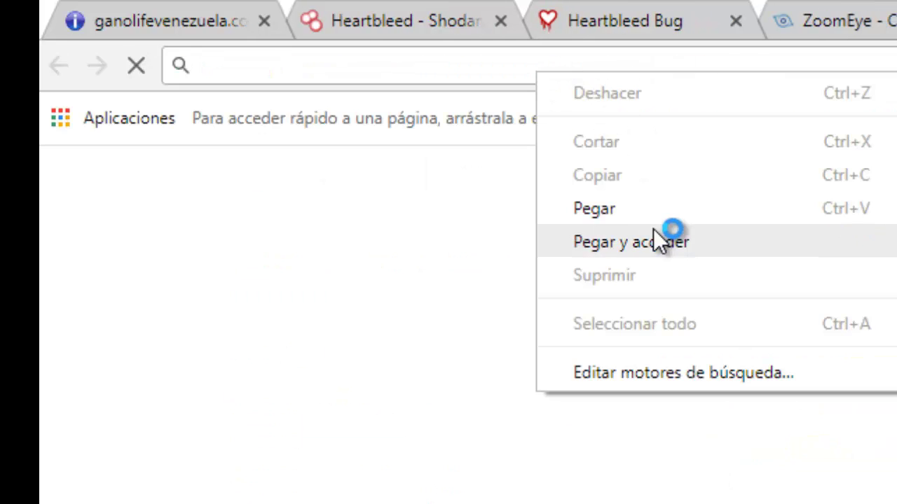
left_click(646, 242)
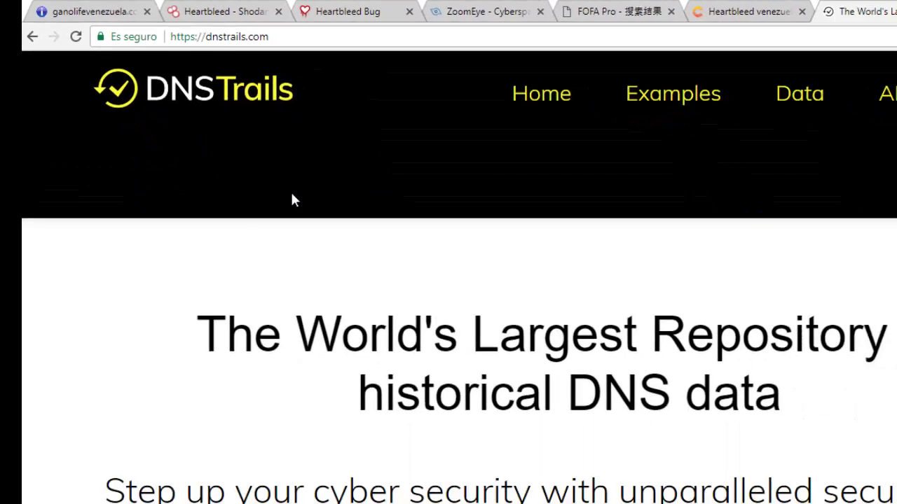
scroll(221, 148, "down", 4)
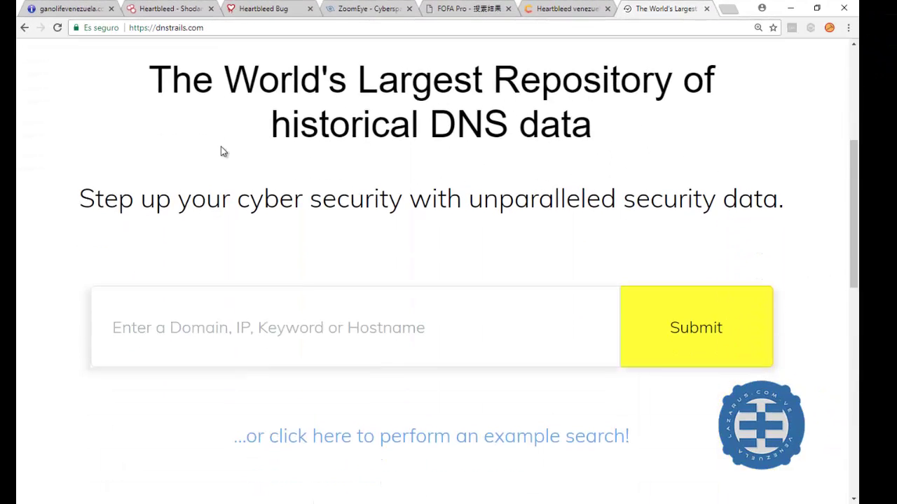
scroll(220, 149, "down", 3)
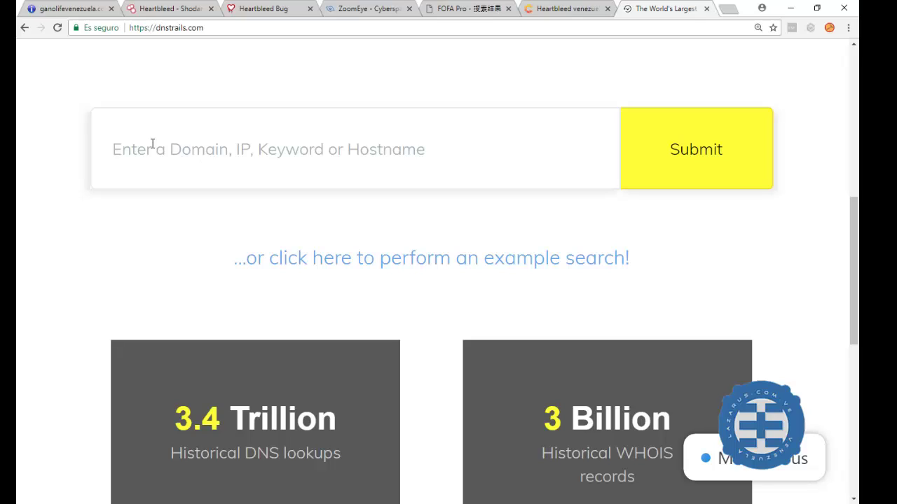
left_click(140, 155)
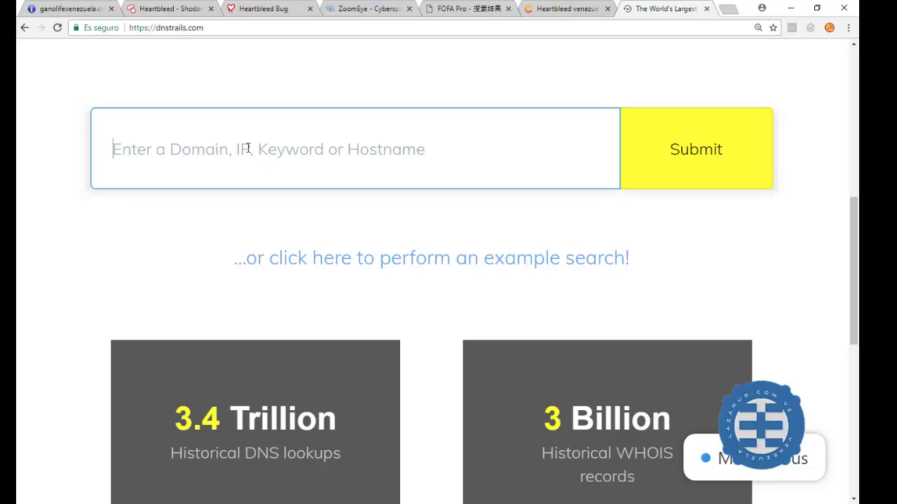
Search DNSTrails for the keyword venezuela and scroll the 22,684-domain results table
type("venezue")
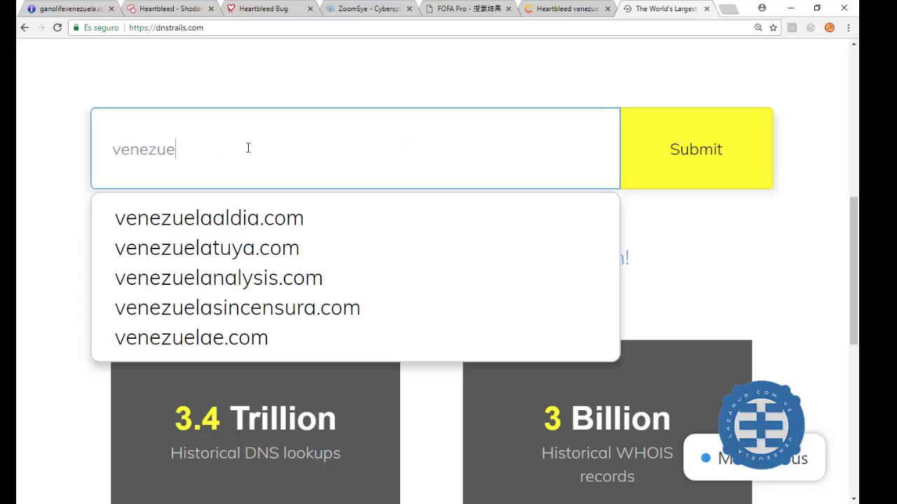
type("la")
key("Return")
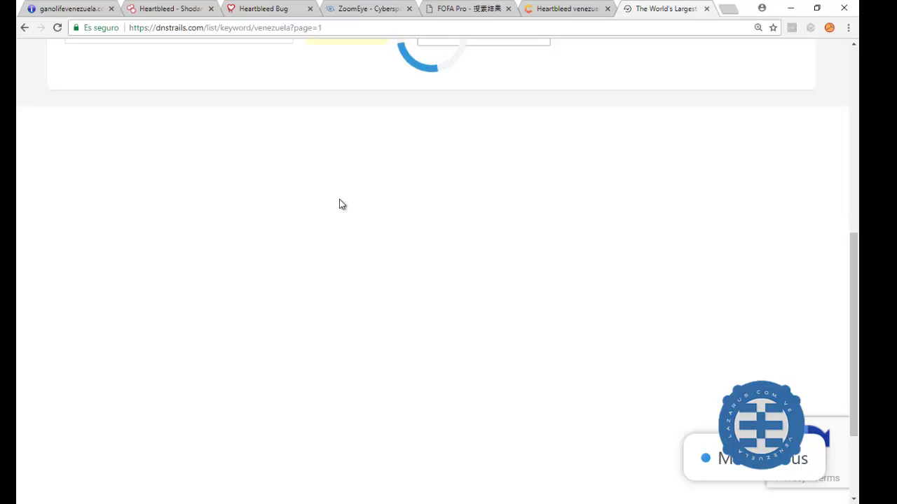
scroll(345, 204, "up", 2)
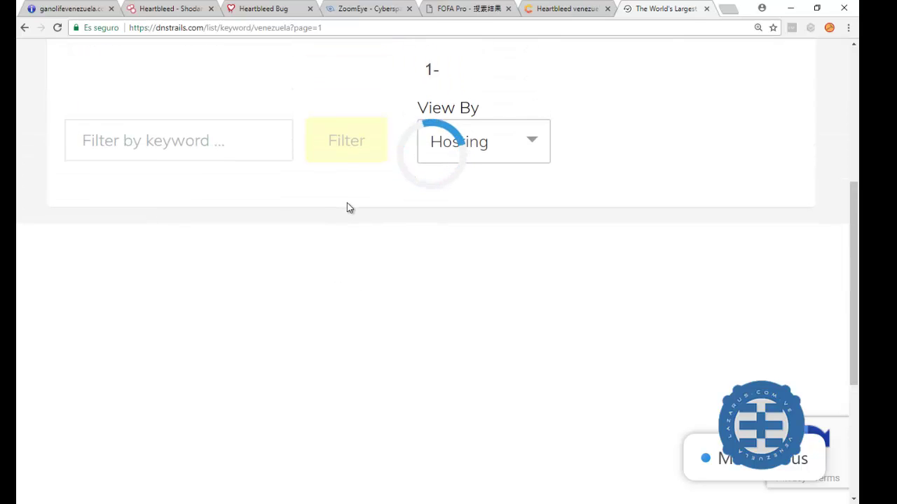
scroll(347, 203, "up", 3)
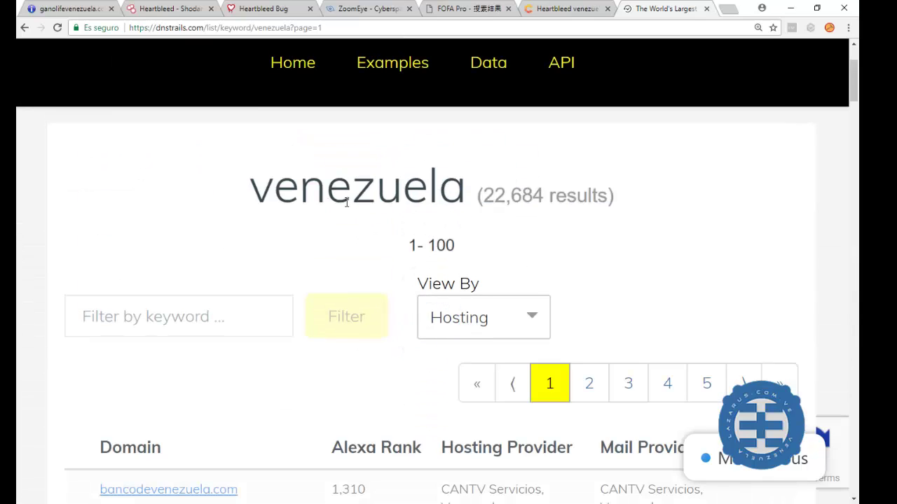
scroll(343, 208, "down", 3)
scroll(343, 208, "down", 2)
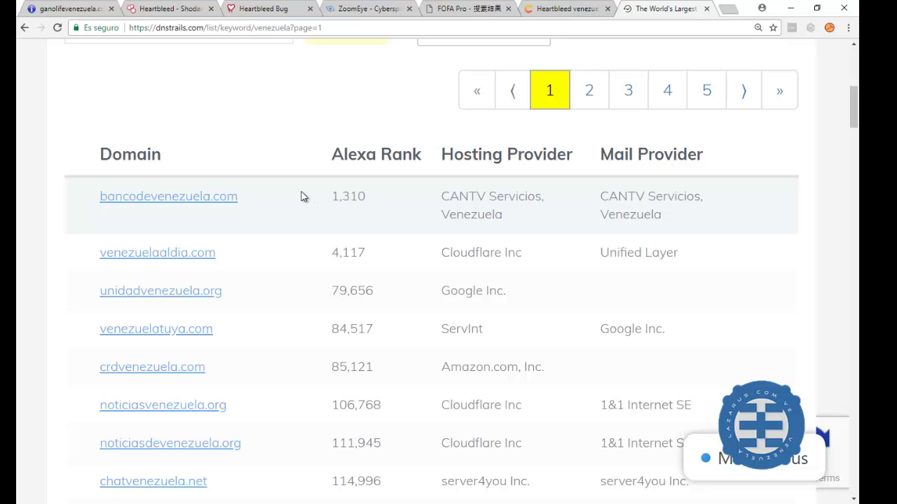
scroll(301, 197, "down", 1)
scroll(260, 195, "down", 1)
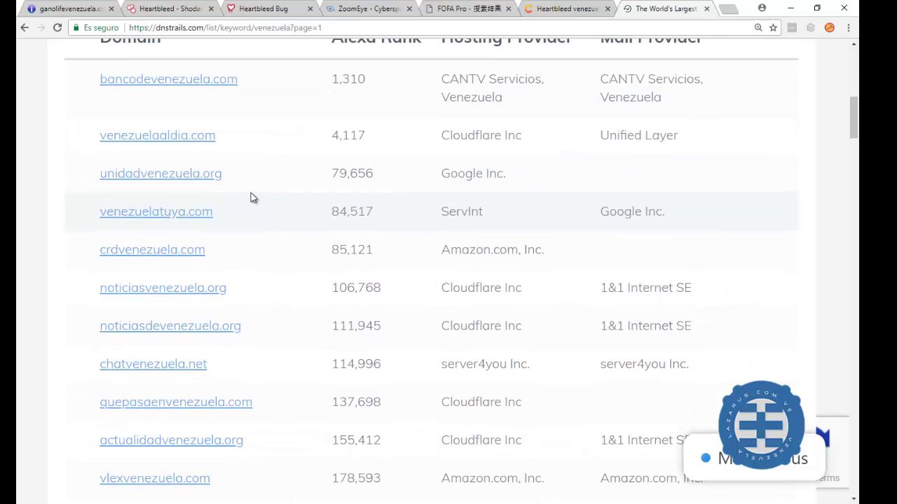
left_click(165, 138)
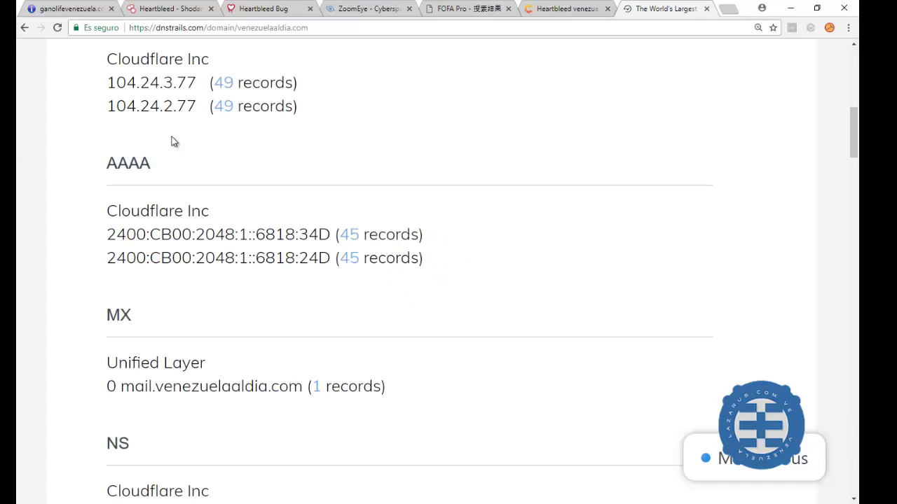
scroll(290, 183, "up", 4)
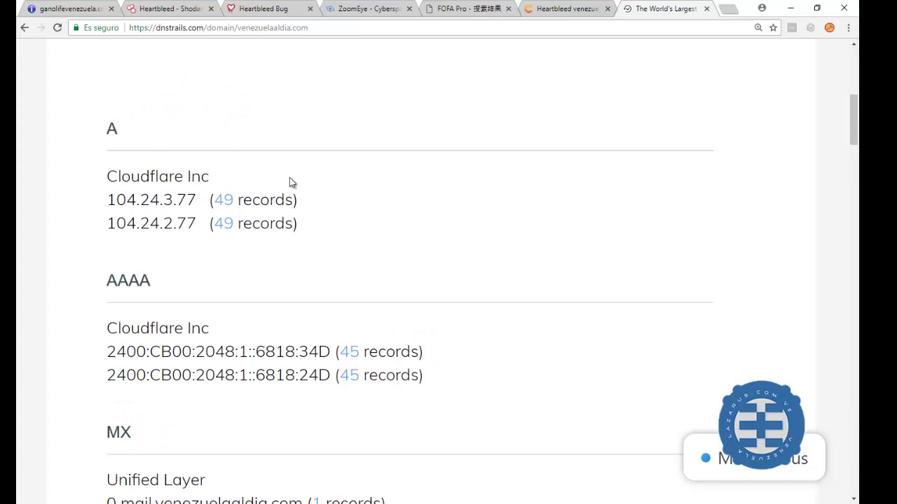
scroll(289, 183, "down", 2)
scroll(290, 179, "down", 4)
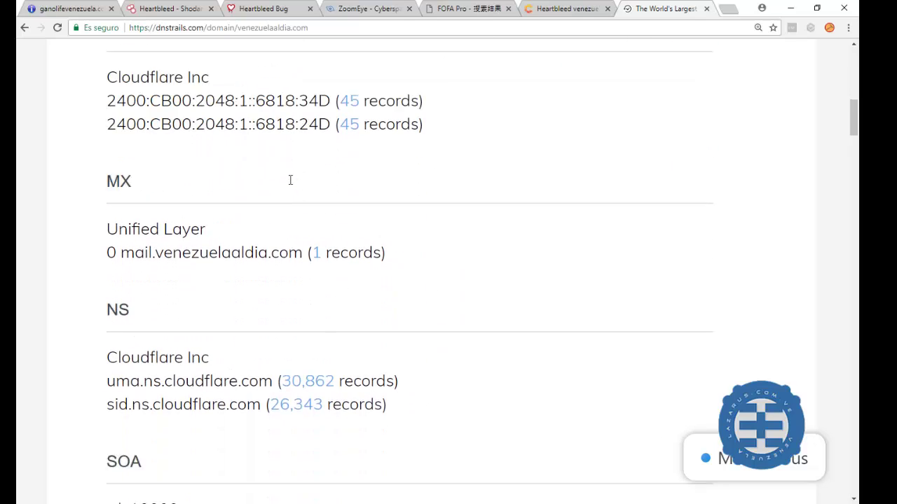
scroll(290, 180, "down", 2)
scroll(287, 184, "down", 3)
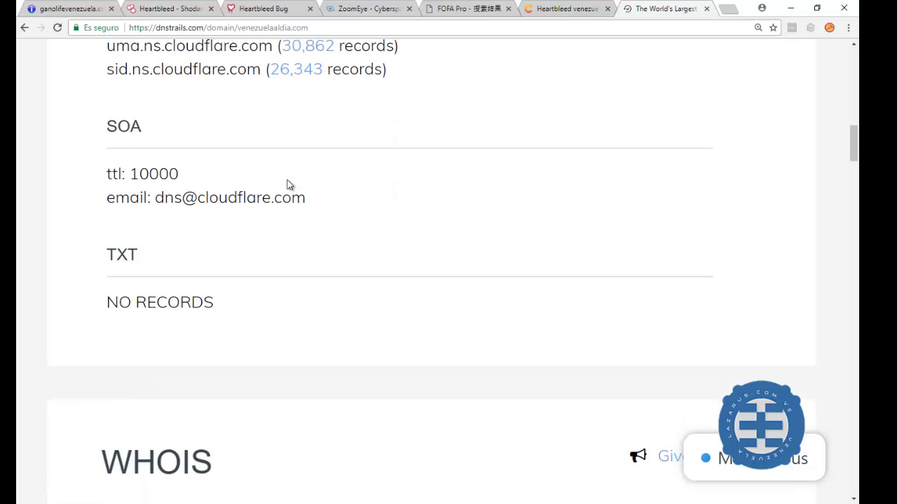
scroll(287, 183, "down", 2)
scroll(287, 183, "down", 5)
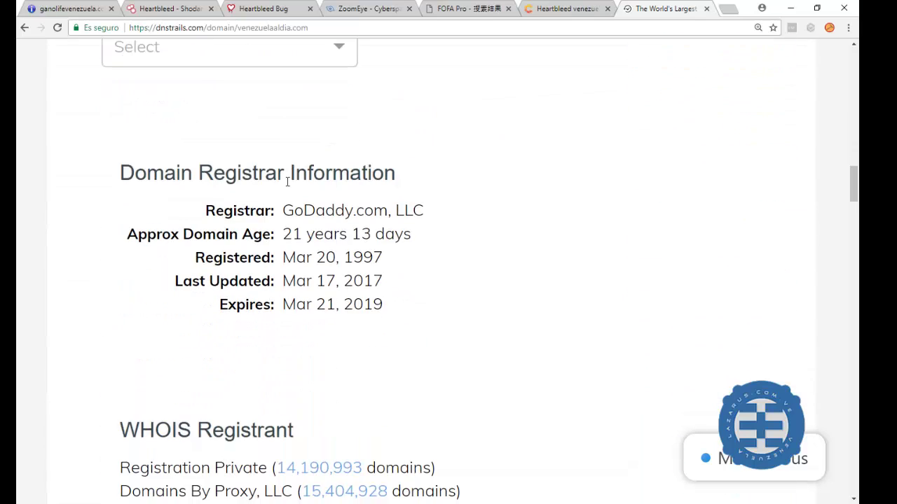
scroll(287, 181, "down", 1)
scroll(288, 184, "down", 2)
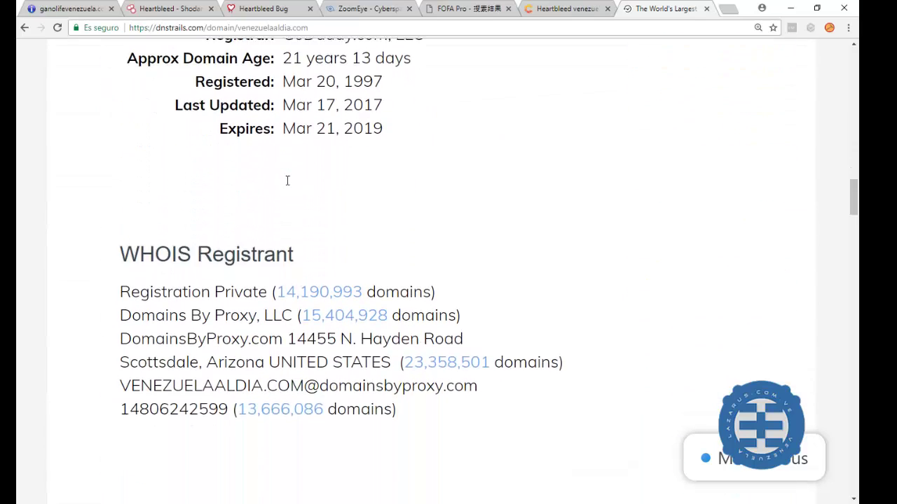
scroll(287, 186, "down", 4)
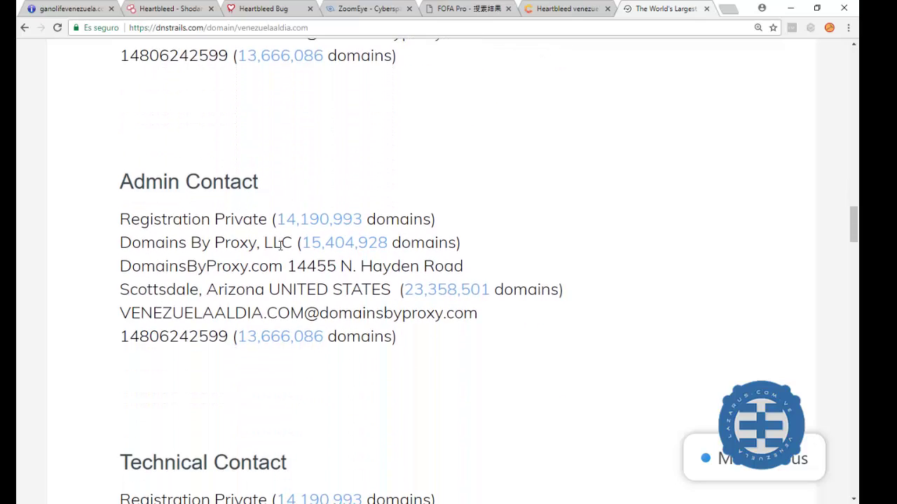
scroll(280, 244, "down", 5)
scroll(281, 244, "down", 2)
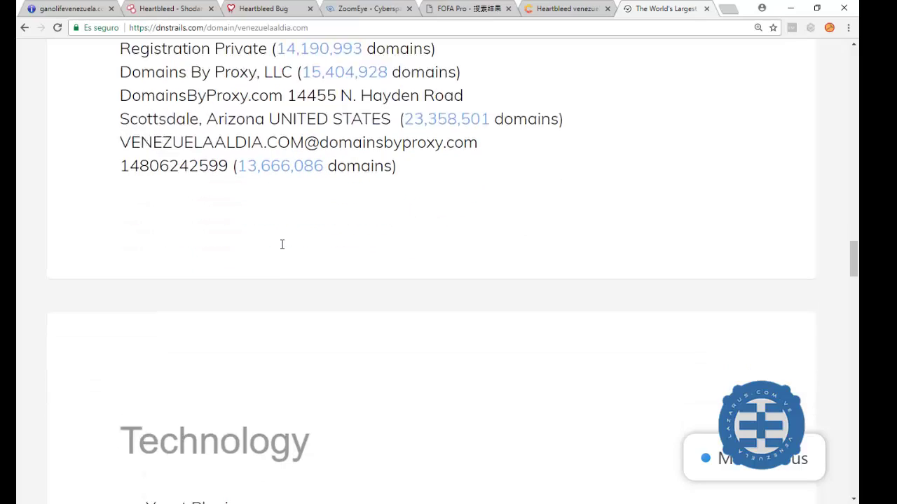
scroll(282, 245, "down", 4)
scroll(284, 246, "down", 3)
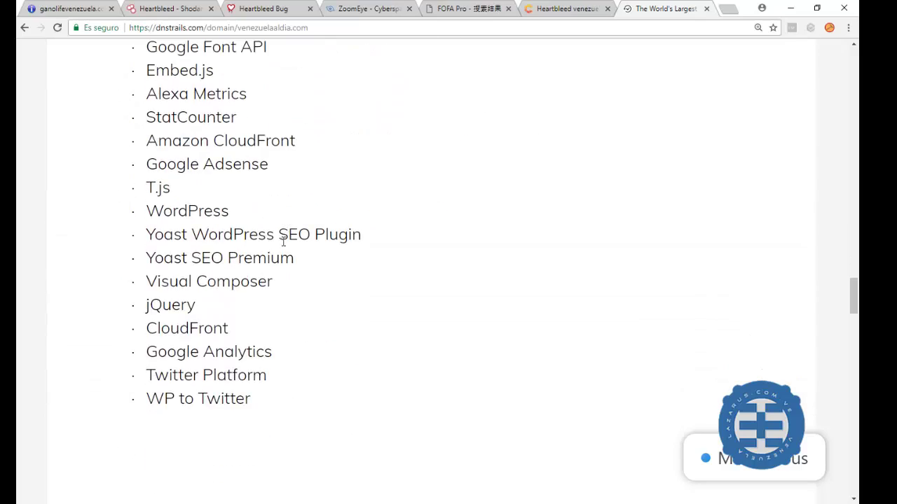
scroll(282, 241, "up", 10)
scroll(284, 242, "up", 15)
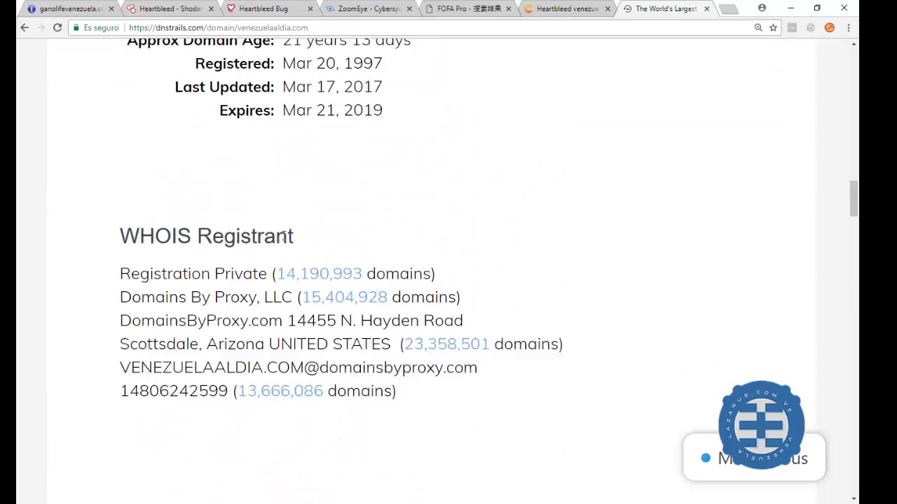
scroll(285, 234, "up", 3)
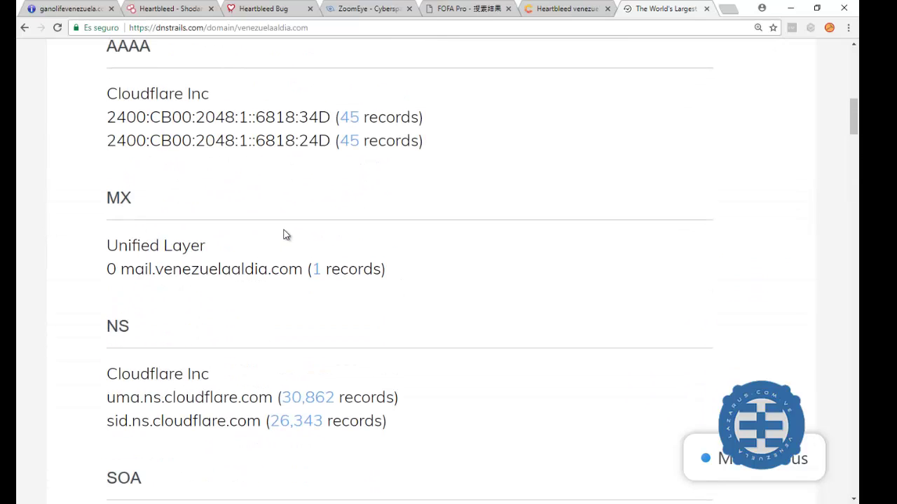
scroll(286, 234, "up", 7)
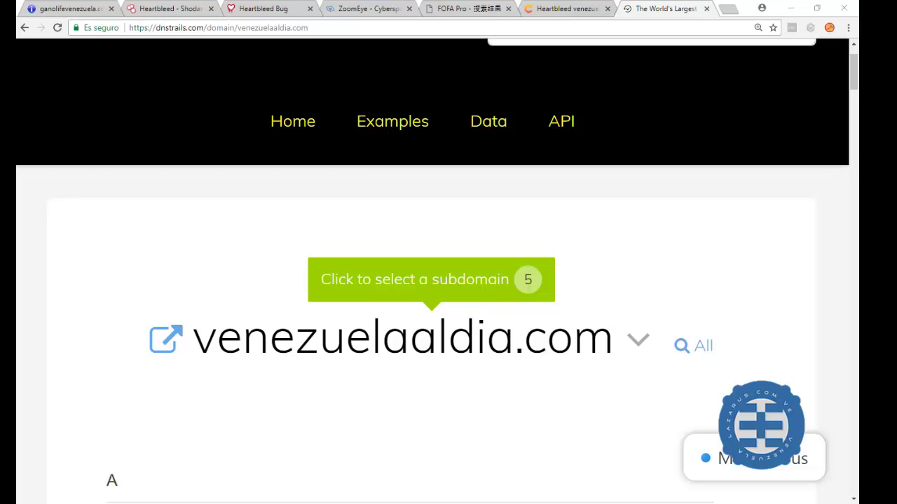
left_click(726, 9)
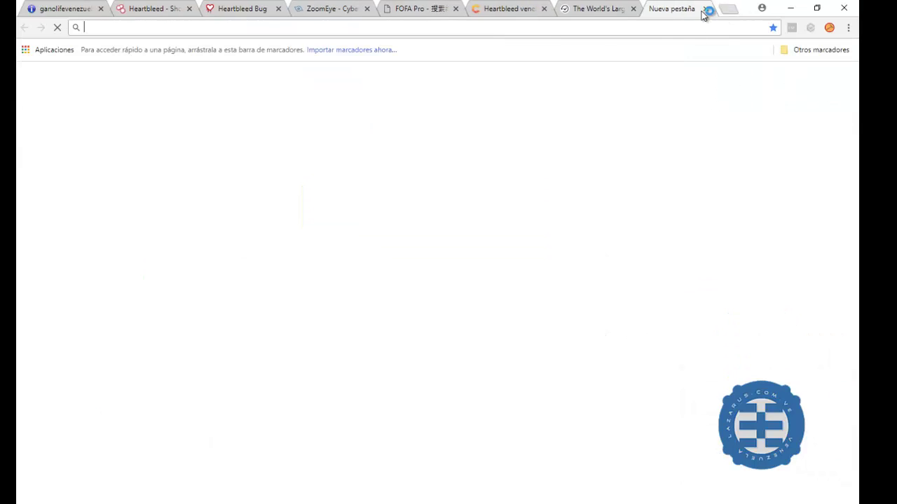
right_click(324, 28)
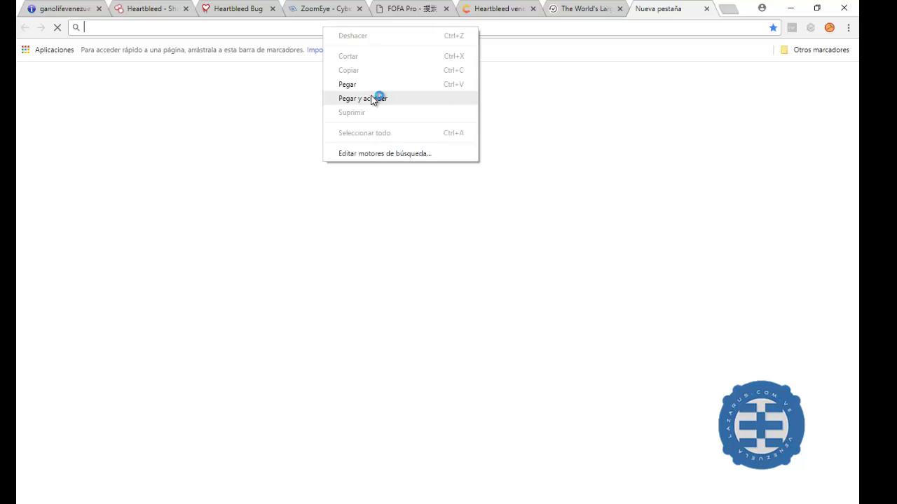
left_click(376, 94)
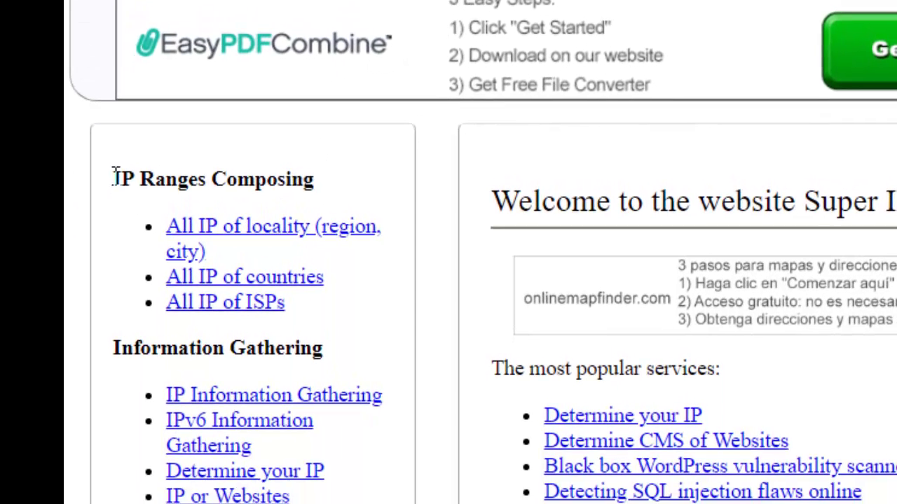
left_click_drag(114, 175, 350, 195)
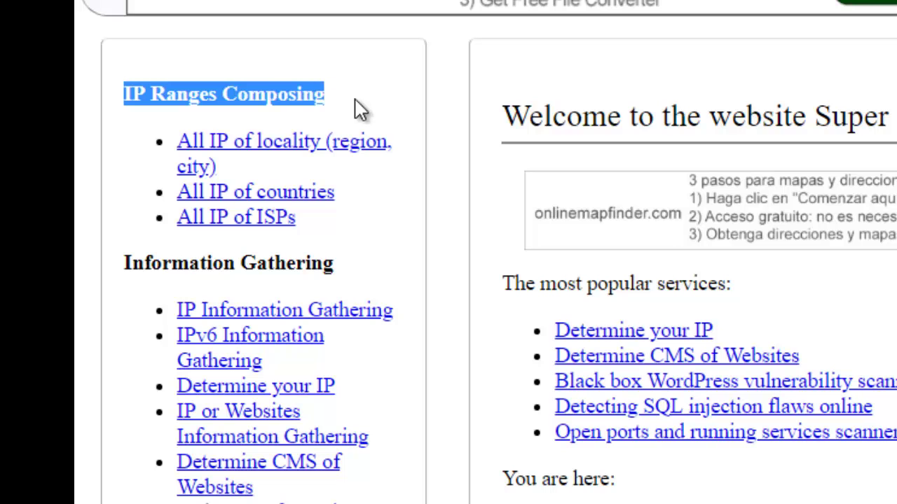
scroll(343, 133, "down", 3)
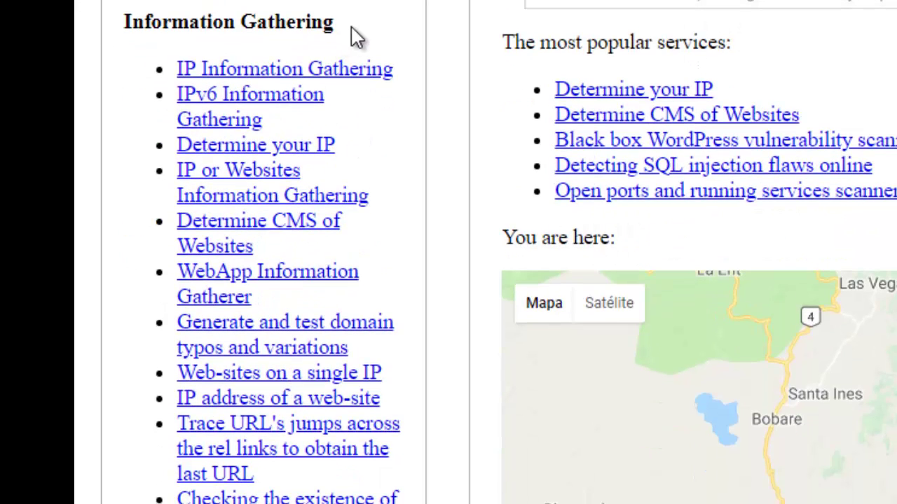
left_click_drag(335, 22, 125, 26)
left_click_drag(177, 70, 361, 112)
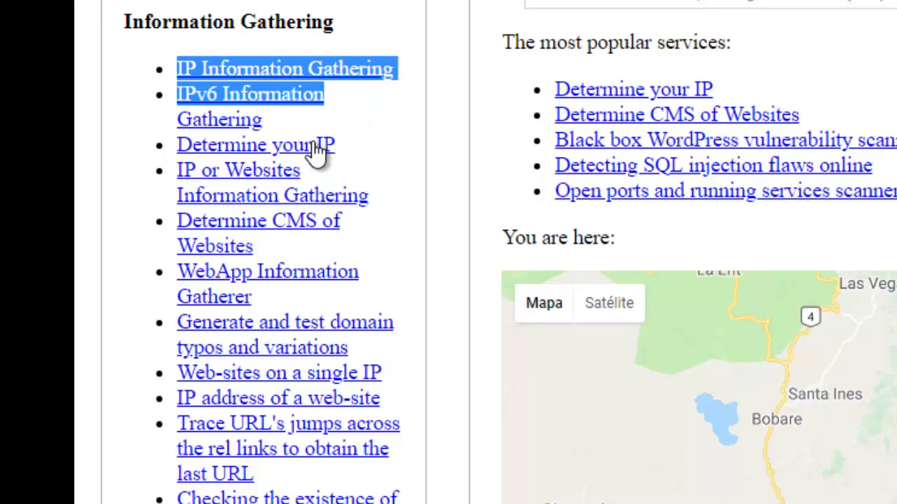
left_click_drag(355, 151, 203, 121)
left_click_drag(324, 176, 183, 175)
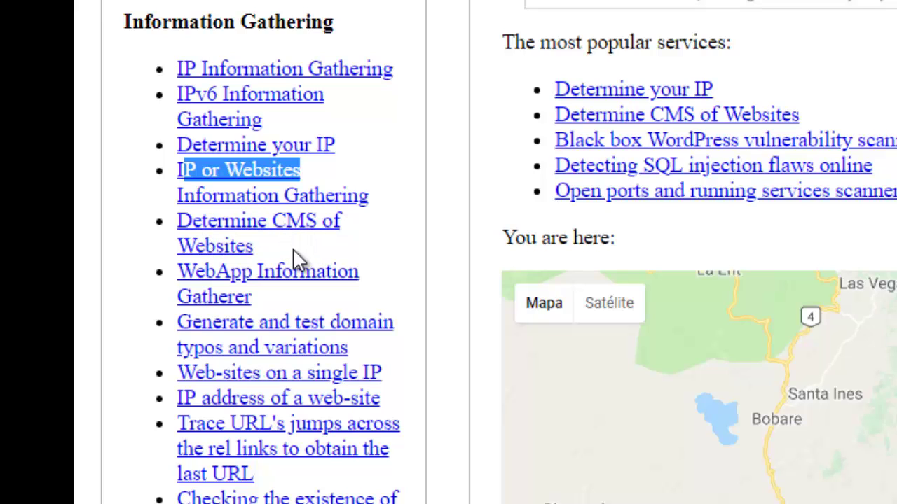
scroll(312, 261, "down", 2)
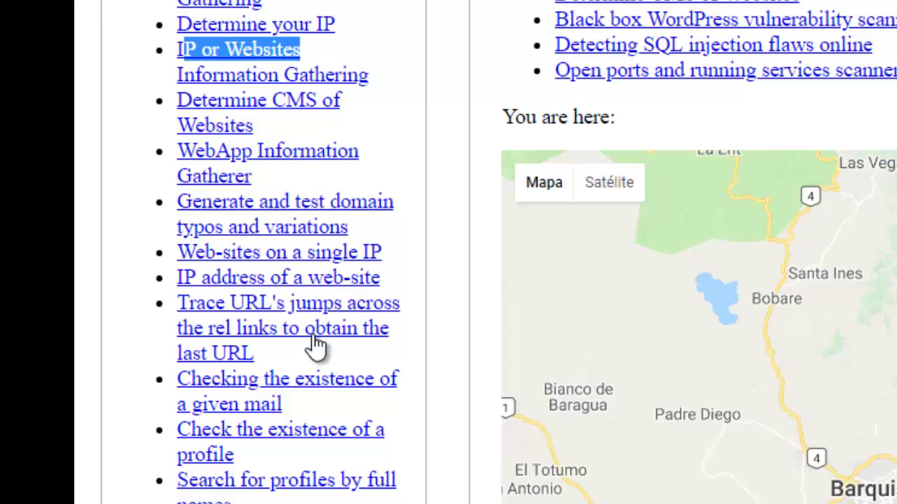
scroll(286, 393, "down", 4)
scroll(309, 354, "down", 3)
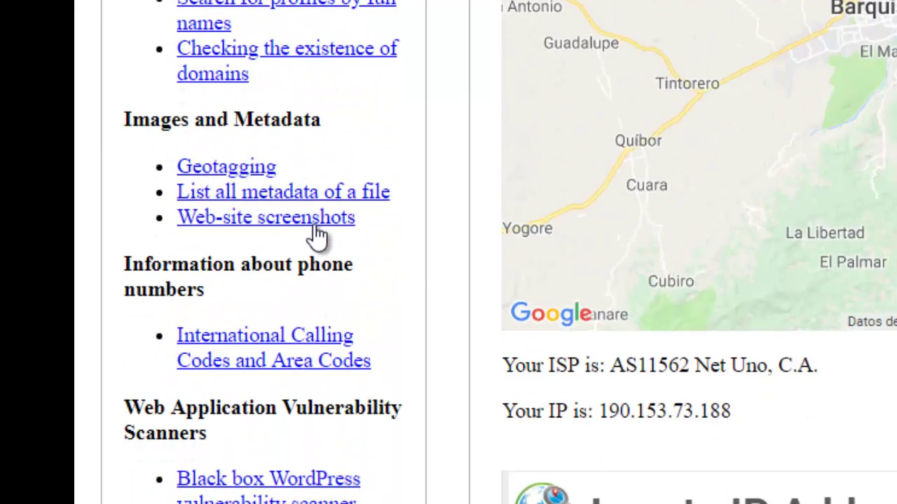
scroll(270, 246, "down", 2)
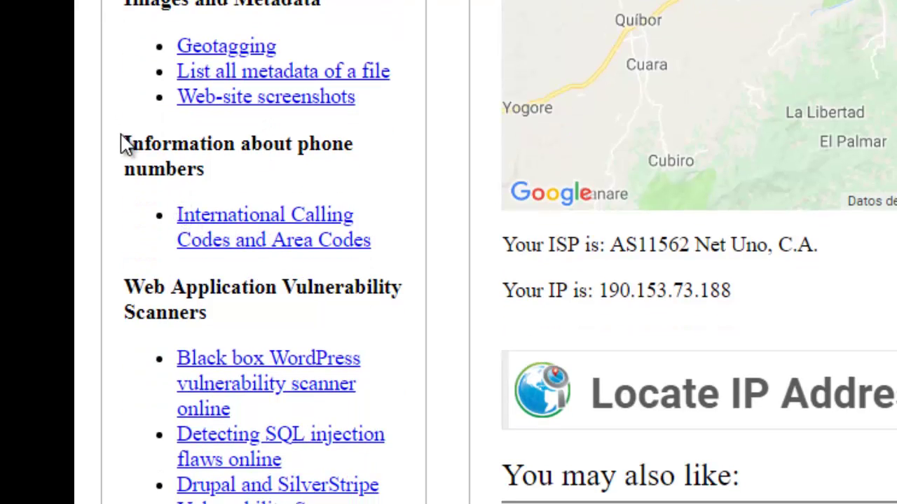
left_click_drag(124, 144, 236, 194)
scroll(246, 210, "down", 2)
scroll(242, 213, "down", 2)
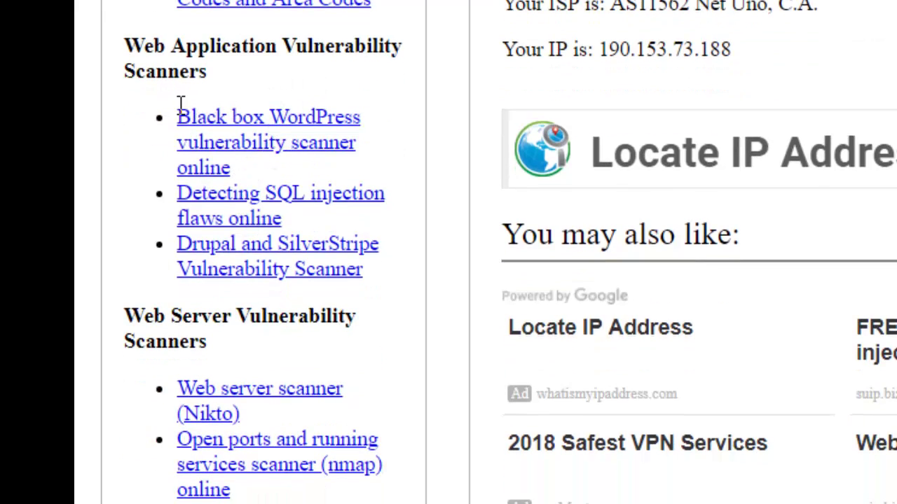
left_click_drag(178, 116, 367, 235)
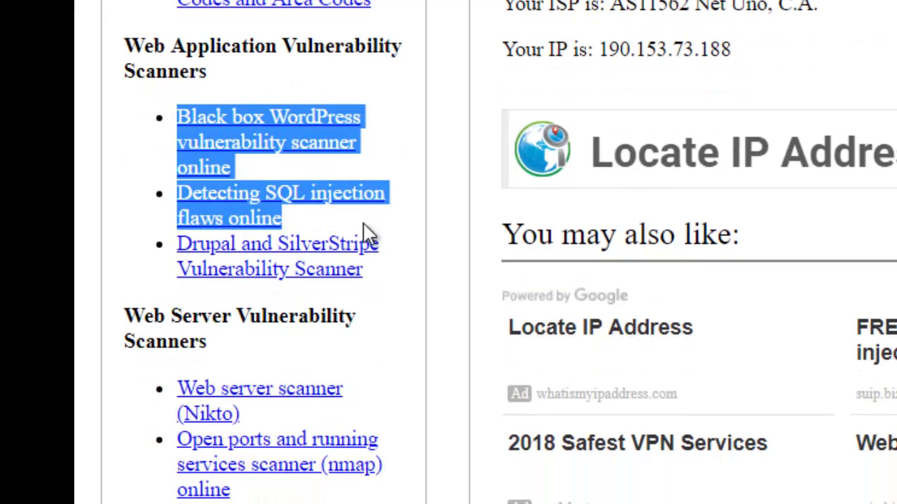
left_click(287, 98)
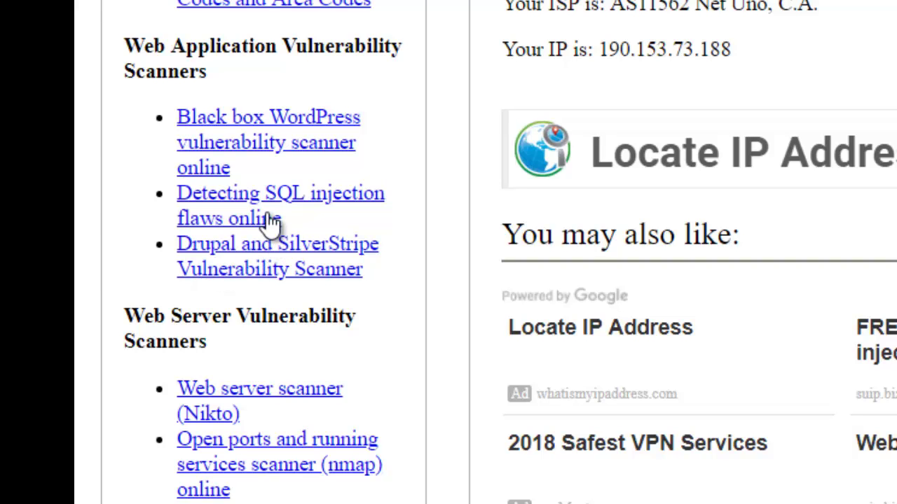
Highlight the Web Server Vulnerability Scanners, MAC Addresses, Hashes/checksums and E-mail Analysis headings in the suIP.biz list
scroll(268, 224, "down", 3)
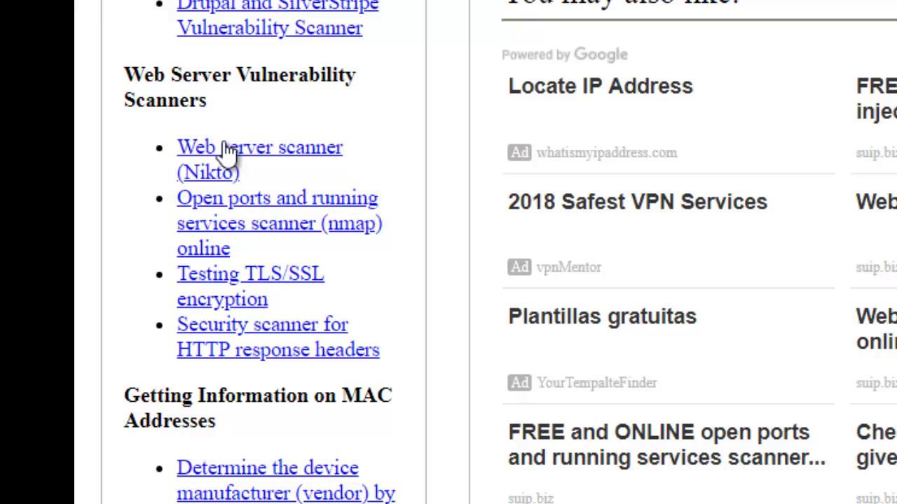
left_click_drag(209, 105, 120, 89)
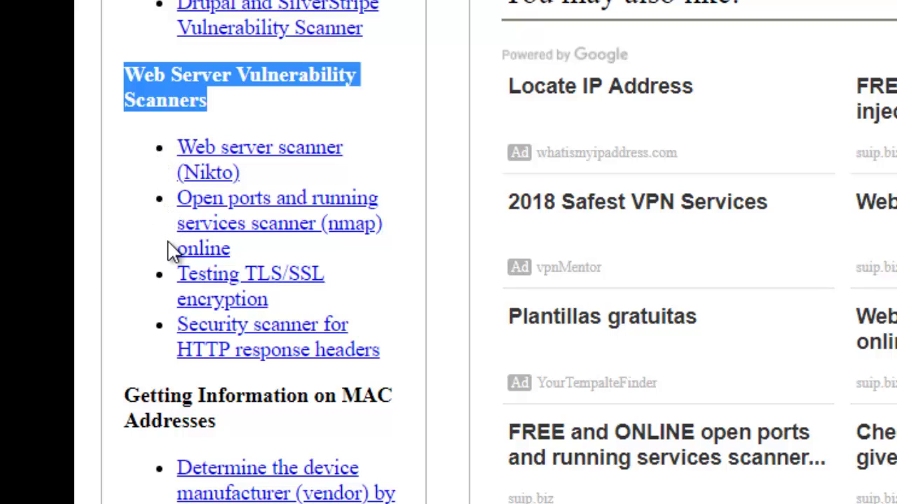
scroll(169, 252, "down", 3)
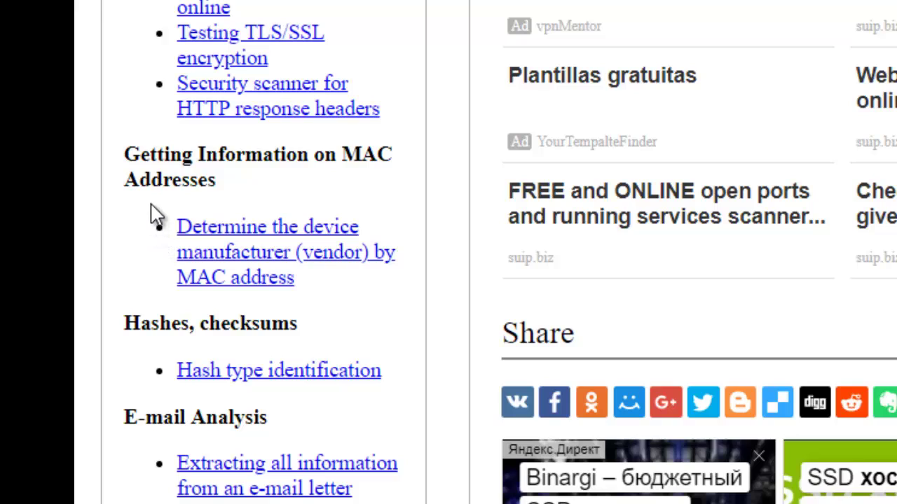
triple_click(221, 178)
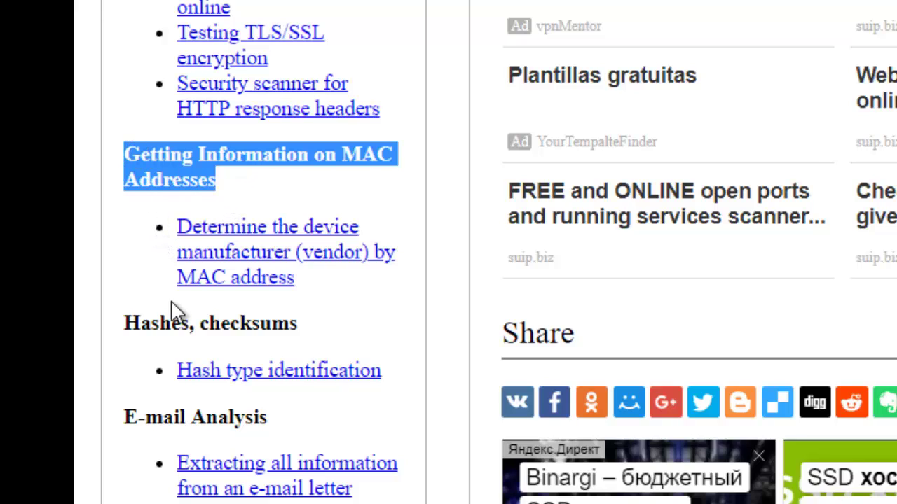
left_click_drag(310, 341, 124, 323)
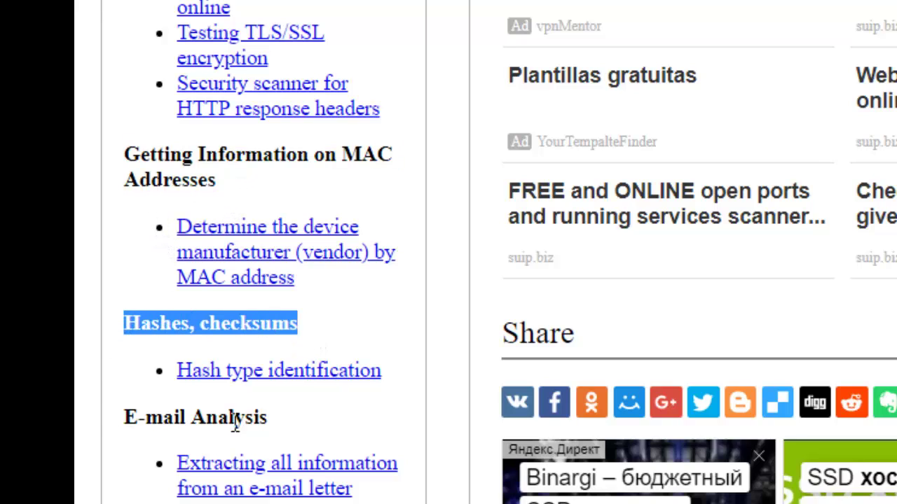
left_click_drag(291, 431, 116, 424)
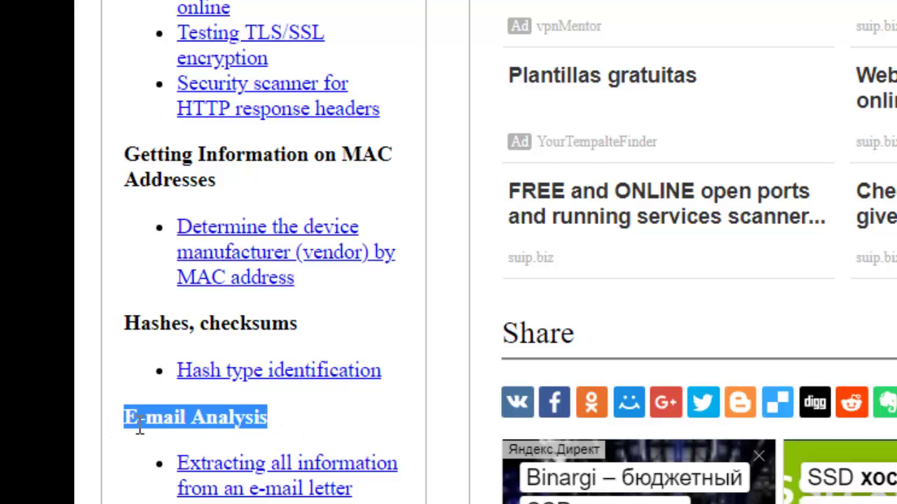
Scroll through the rest of the suIP.biz service list and return to the top
scroll(124, 424, "down", 3)
scroll(141, 429, "down", 1)
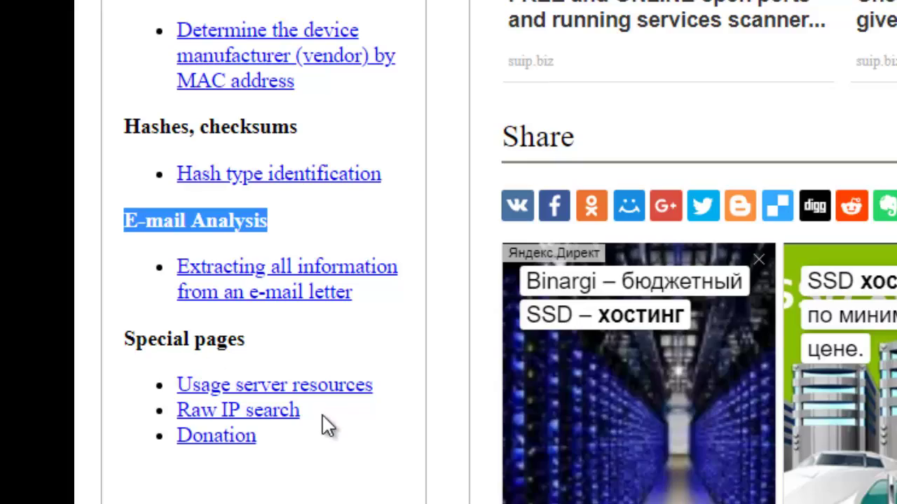
scroll(342, 421, "up", 6)
scroll(337, 420, "up", 5)
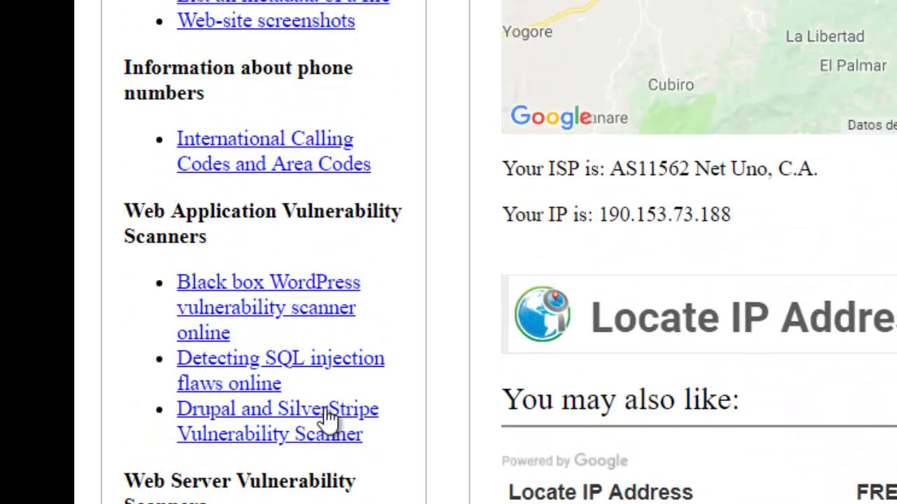
scroll(329, 417, "up", 7)
scroll(323, 412, "up", 3)
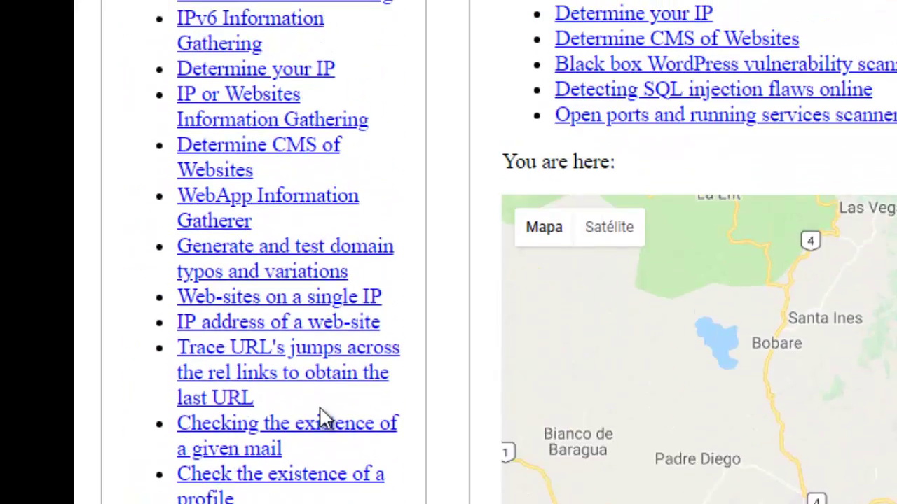
scroll(323, 417, "up", 4)
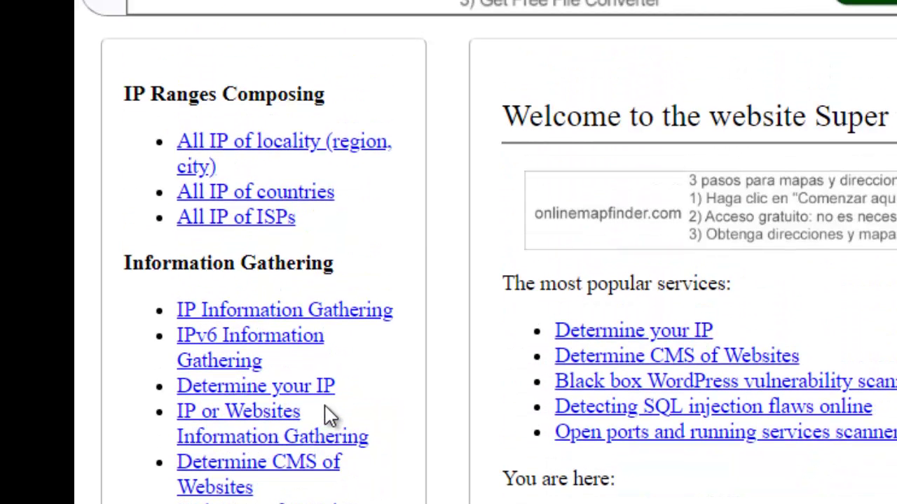
scroll(369, 347, "down", 1)
scroll(369, 347, "down", 9)
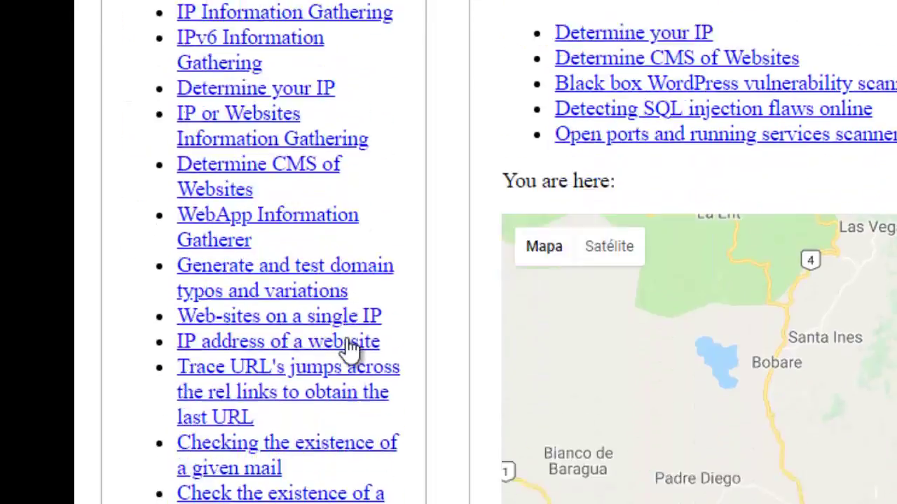
scroll(321, 356, "up", 8)
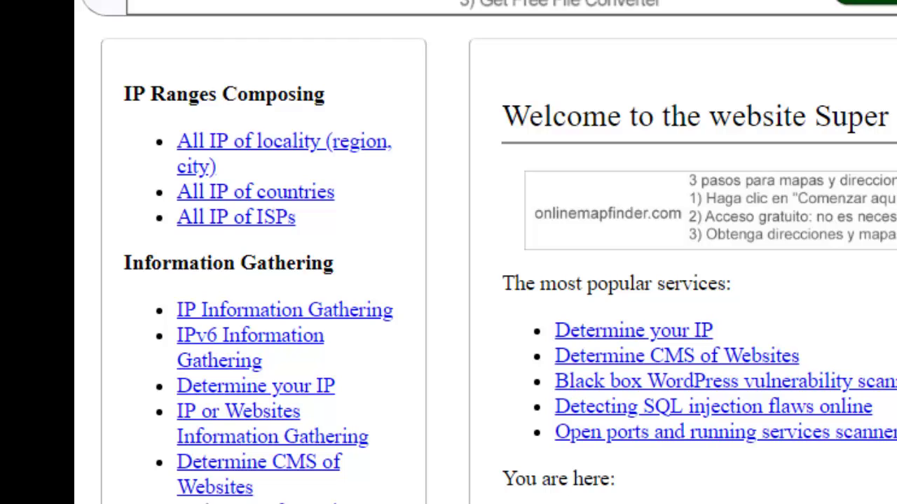
scroll(448, 280, "up", 5)
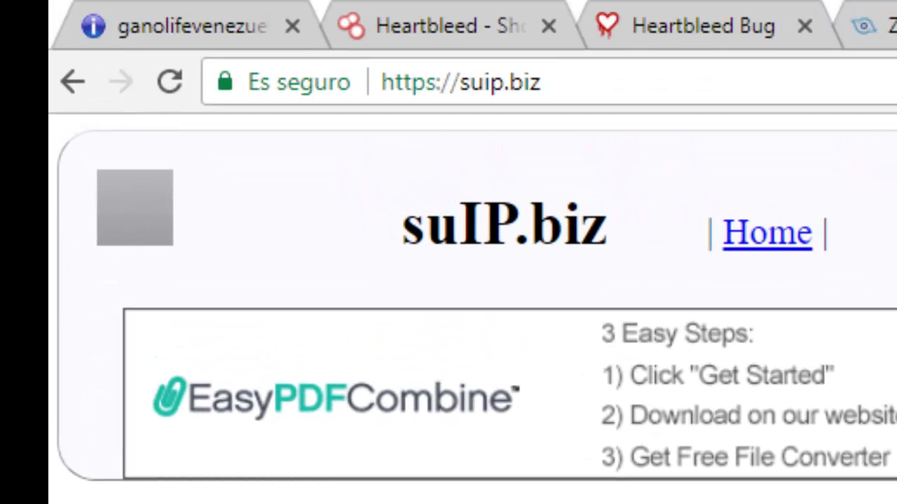
Load urlscan.io in a new tab and open the recent dotblogs.com.tw scan report
key("ctrl+t")
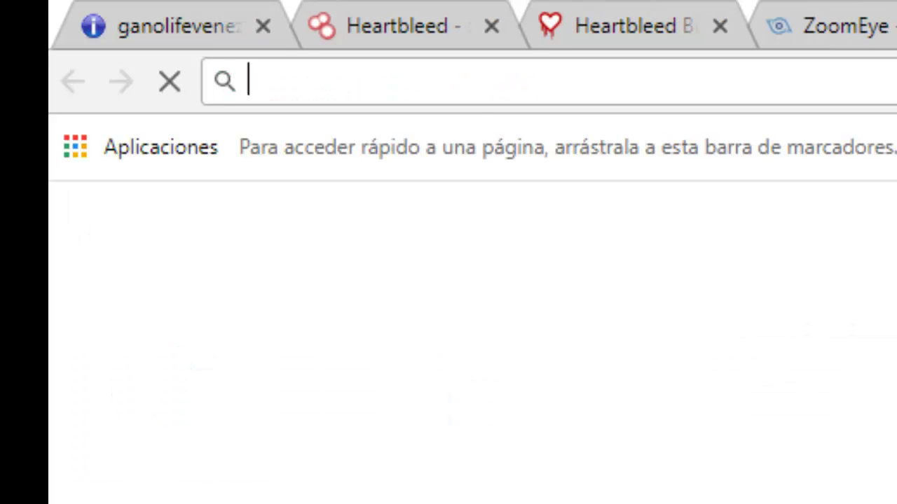
right_click(644, 83)
left_click(771, 294)
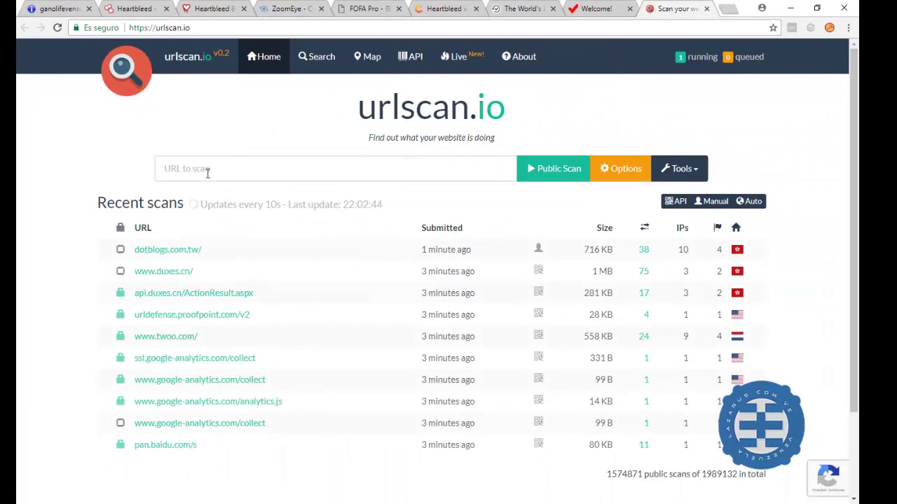
left_click(208, 174)
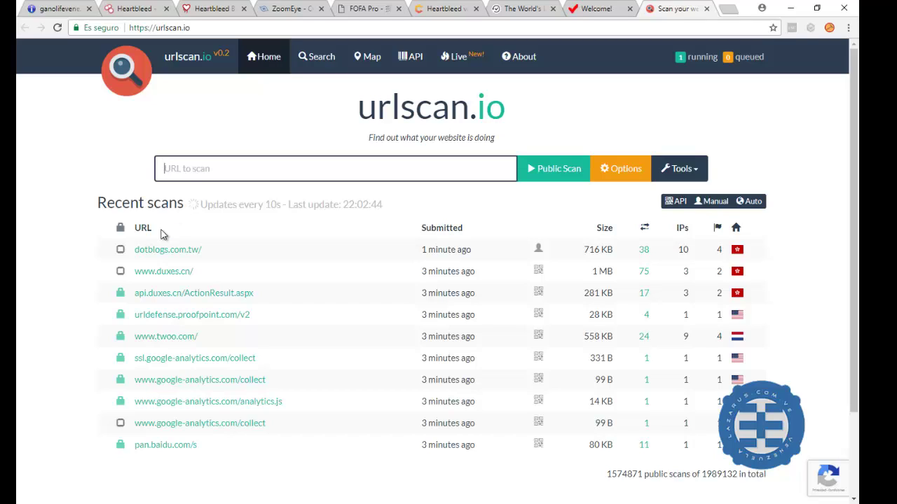
left_click(184, 257)
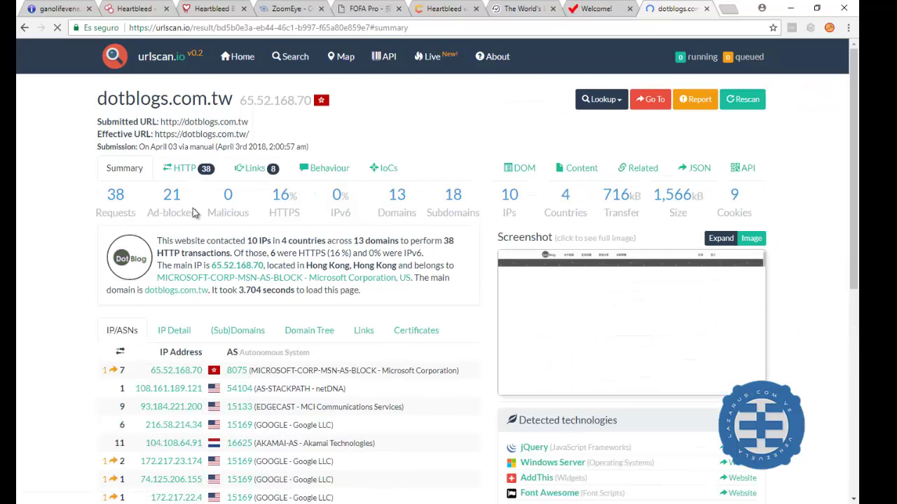
Review the dotblogs.com.tw report, highlighting its 716kB transfer and 13 domains figures
scroll(225, 235, "down", 3)
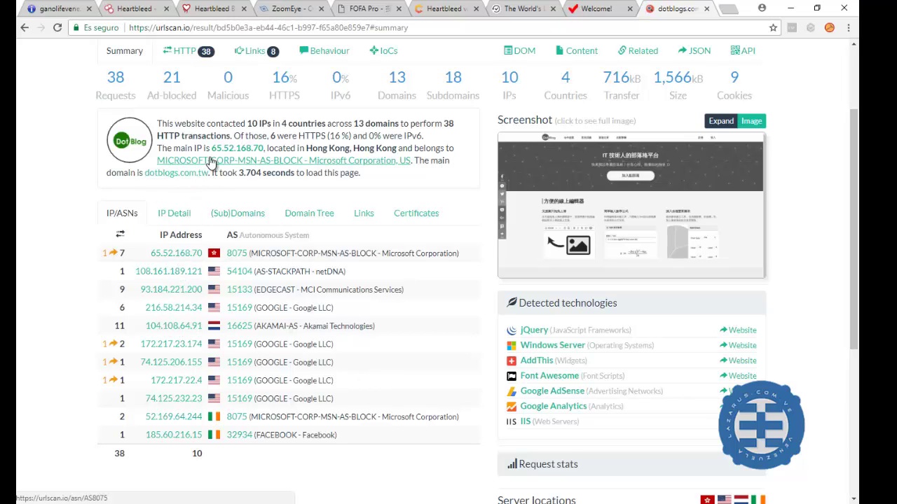
scroll(204, 153, "down", 4)
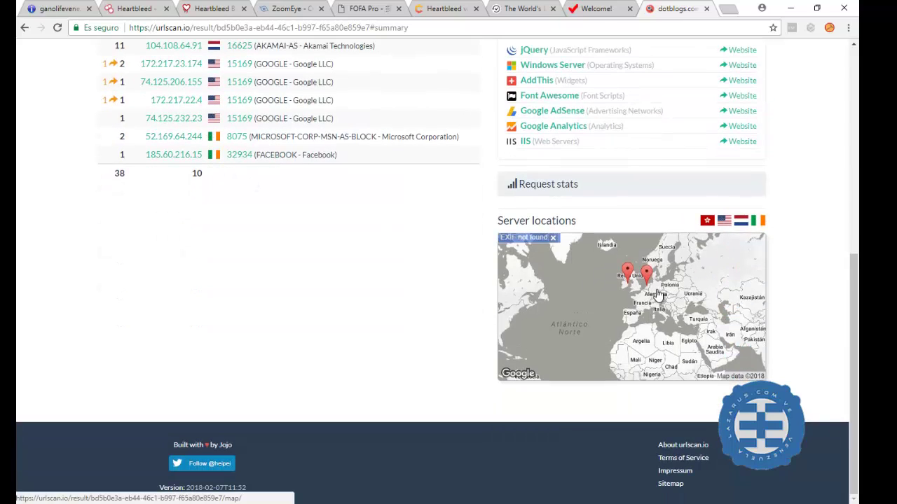
scroll(655, 294, "up", 4)
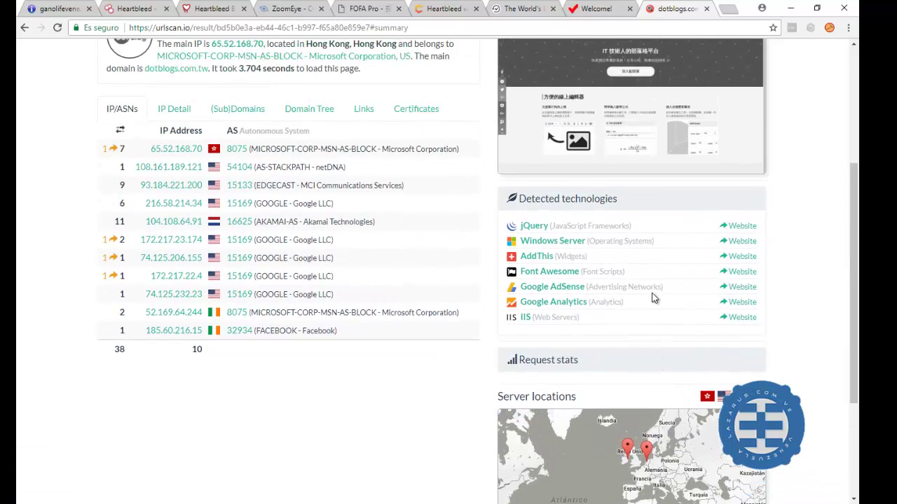
scroll(651, 298, "up", 1)
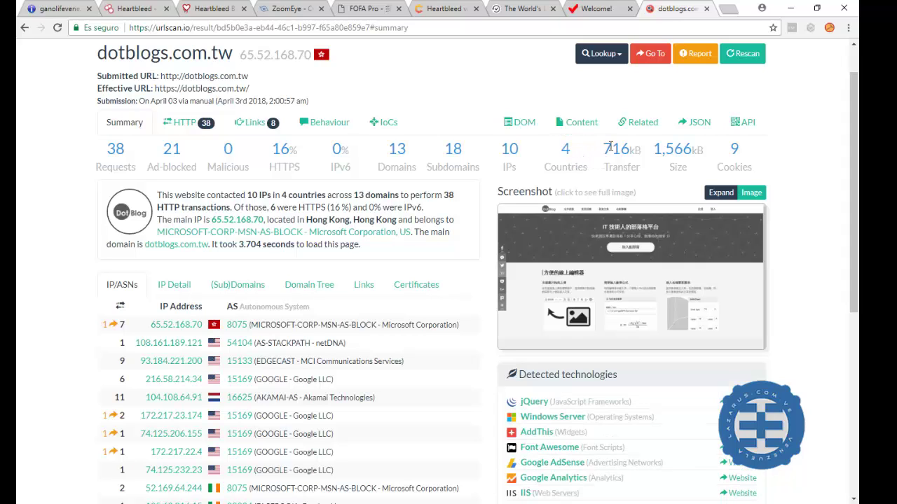
left_click_drag(624, 148, 695, 149)
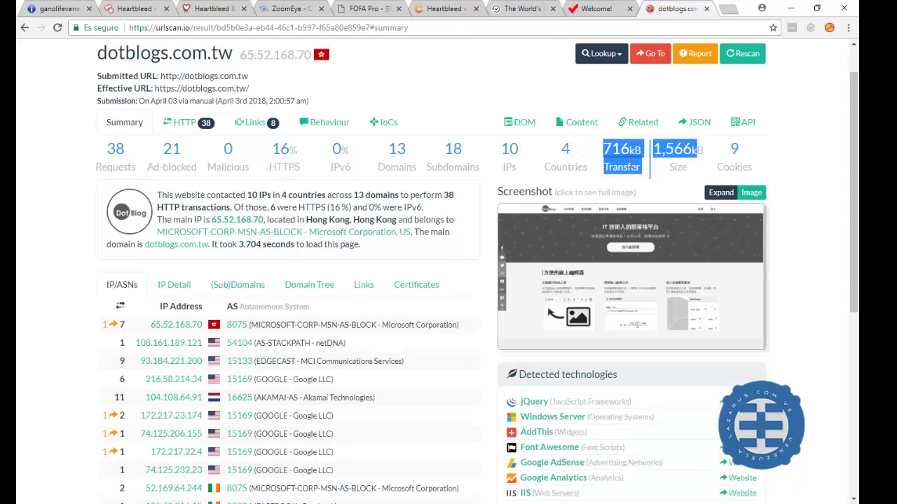
left_click_drag(465, 149, 377, 150)
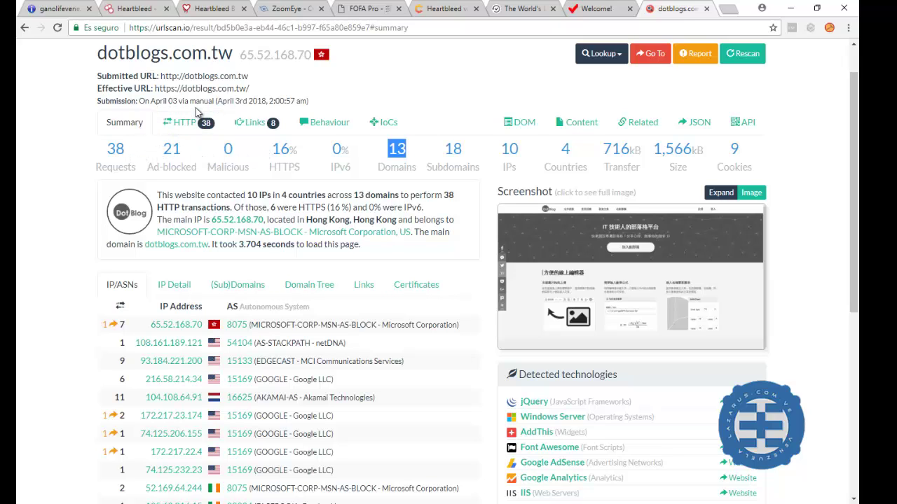
scroll(307, 239, "down", 3)
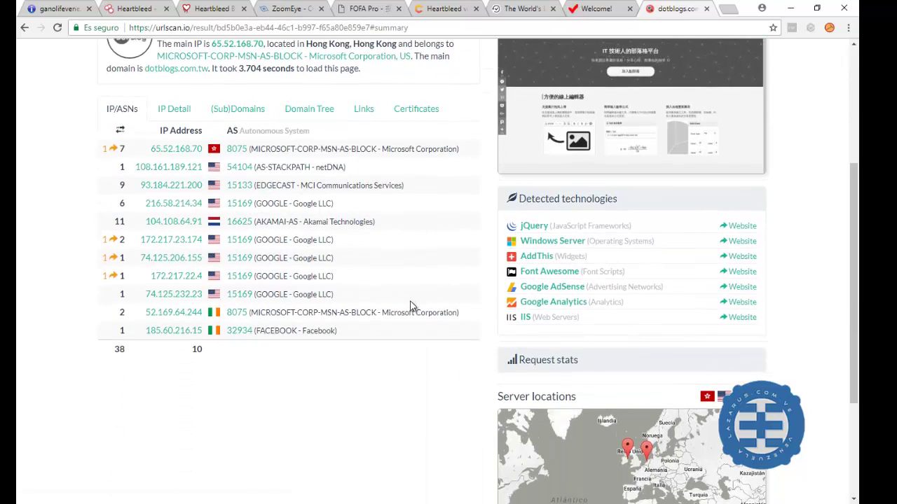
scroll(411, 306, "down", 1)
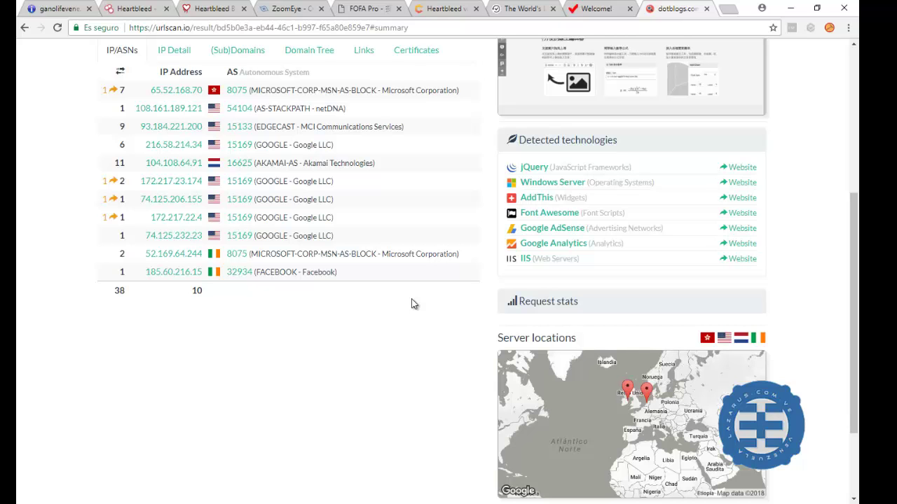
scroll(413, 304, "up", 3)
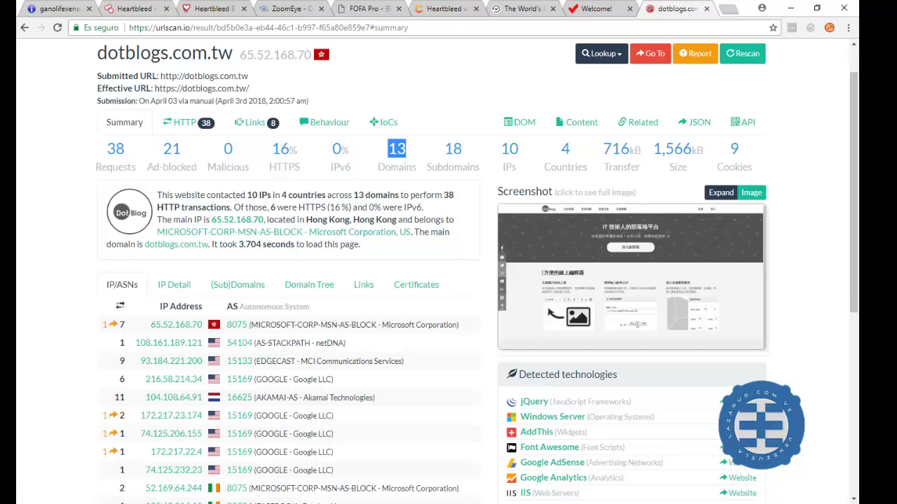
key("alt+Tab")
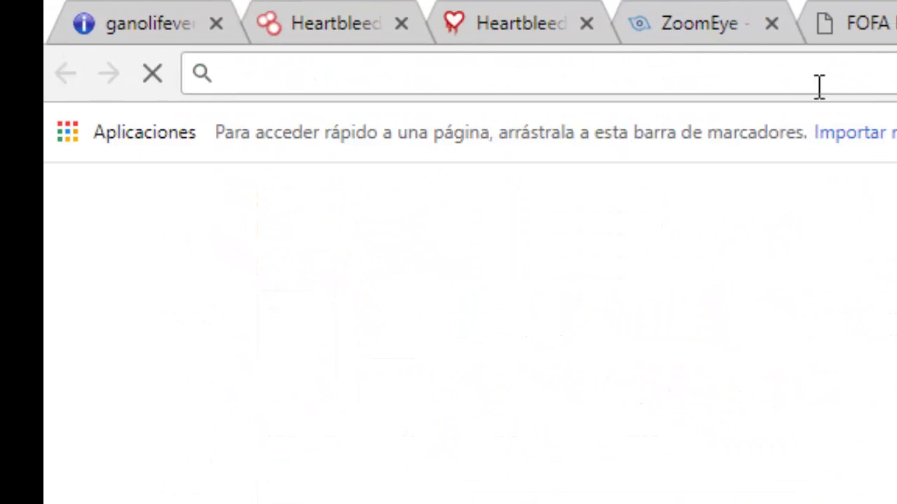
Load tools.tracemyip.org and run a lookup for venezuela.com
right_click(796, 76)
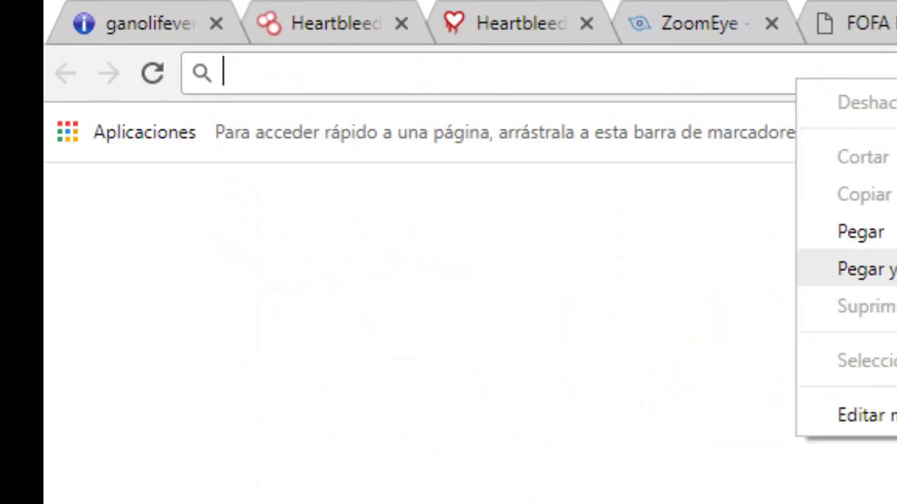
left_click(861, 232)
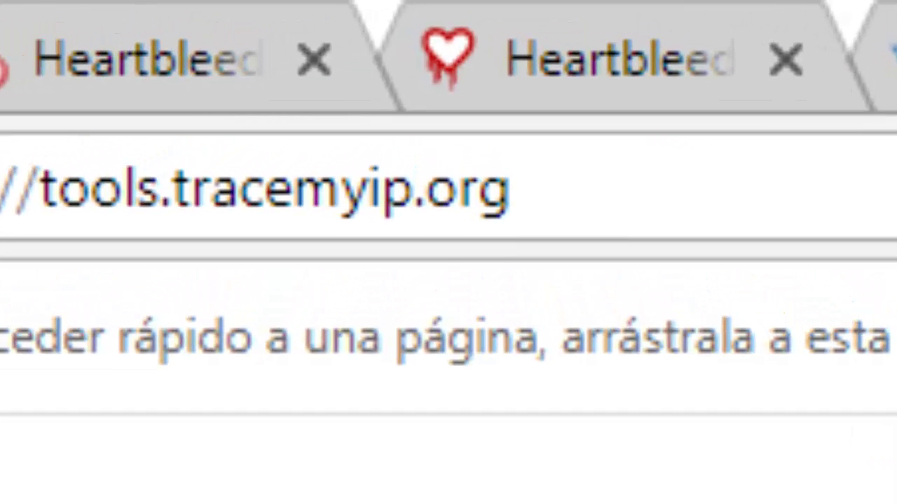
key("Return")
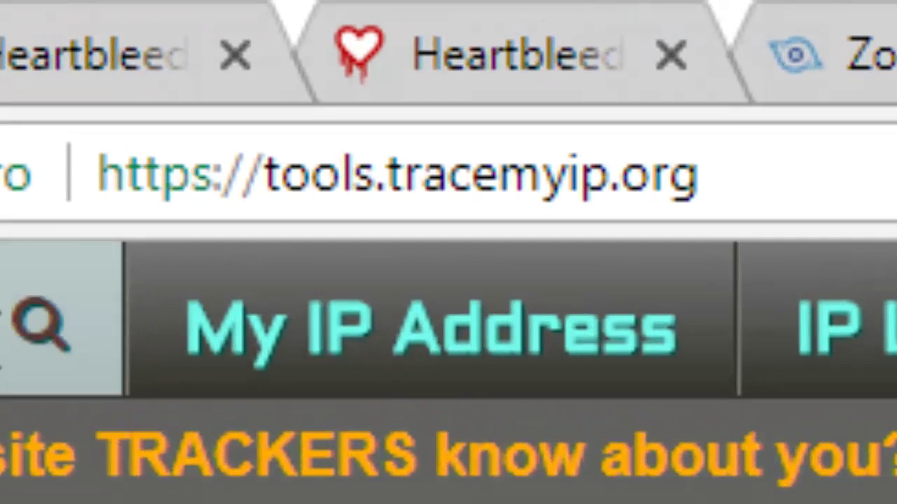
left_click(38, 324)
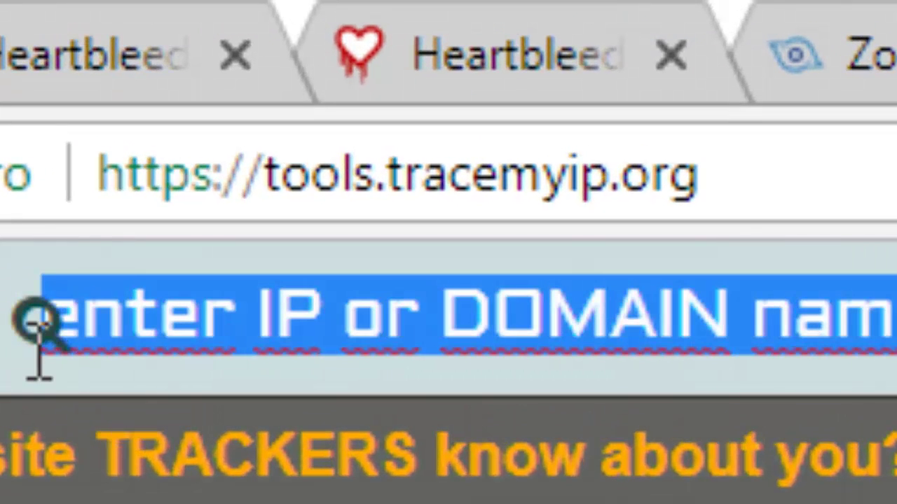
key("BackSpace")
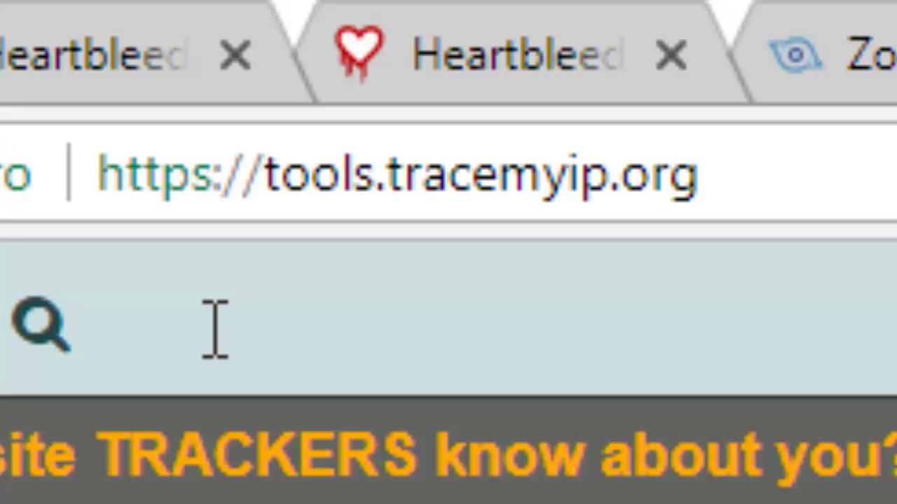
type("ene")
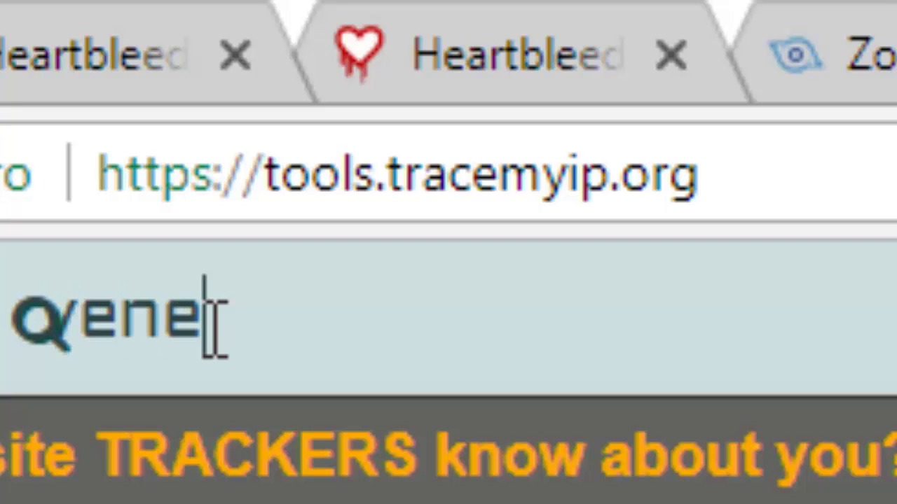
type("zuela.c")
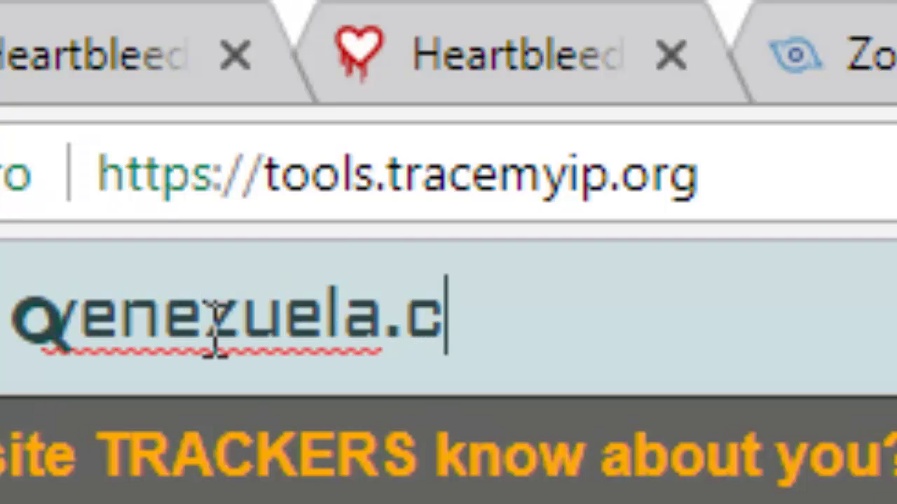
type("om")
key("Return")
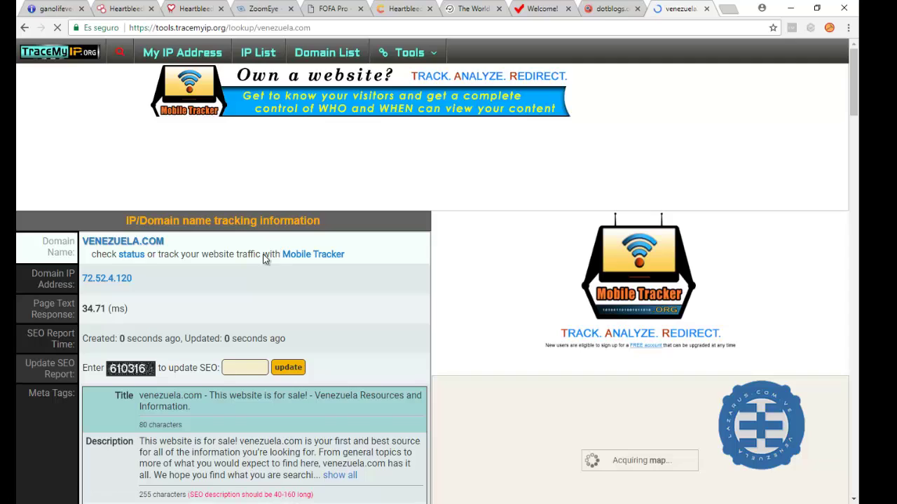
Scroll through the venezuela.com report's headers and location rows (72.52.4.120, Akamai, California)
scroll(265, 259, "down", 3)
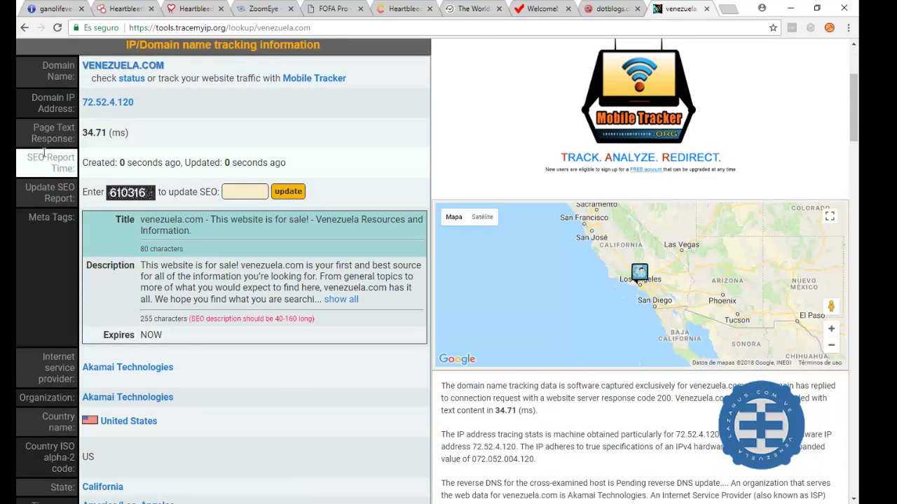
scroll(43, 162, "down", 1)
scroll(43, 168, "down", 1)
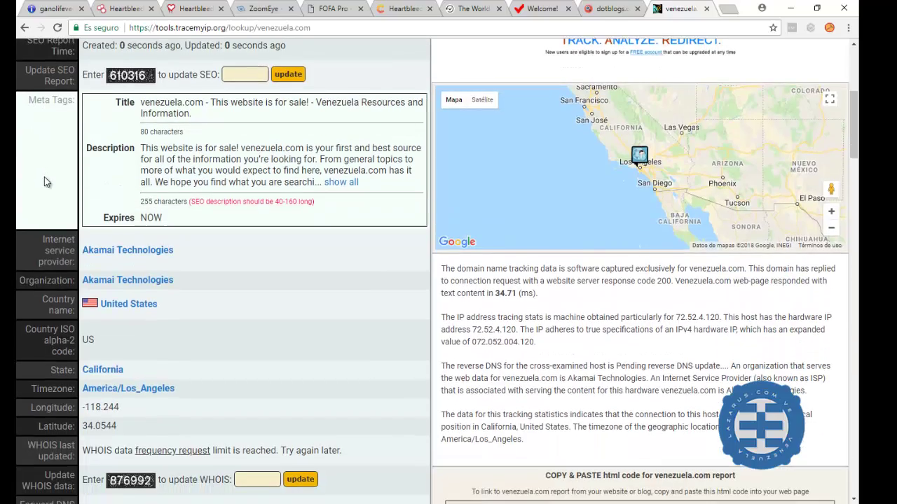
scroll(44, 177, "down", 2)
scroll(45, 180, "down", 3)
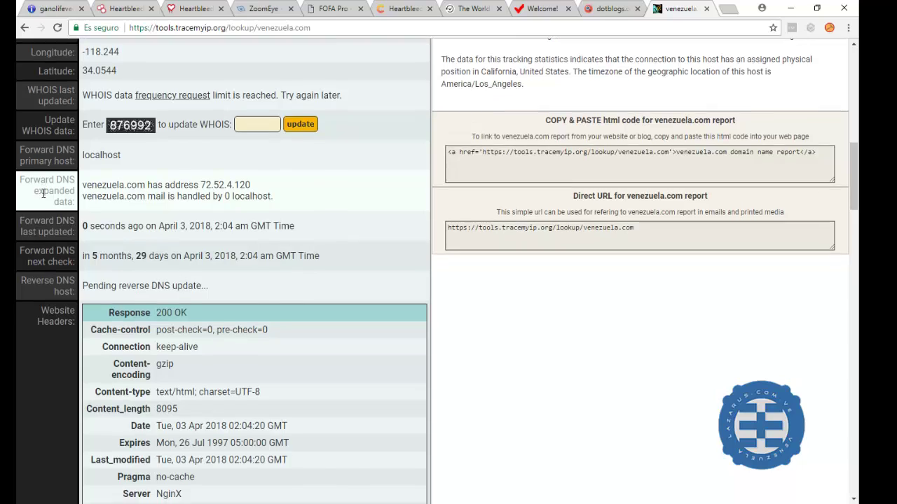
scroll(43, 193, "down", 2)
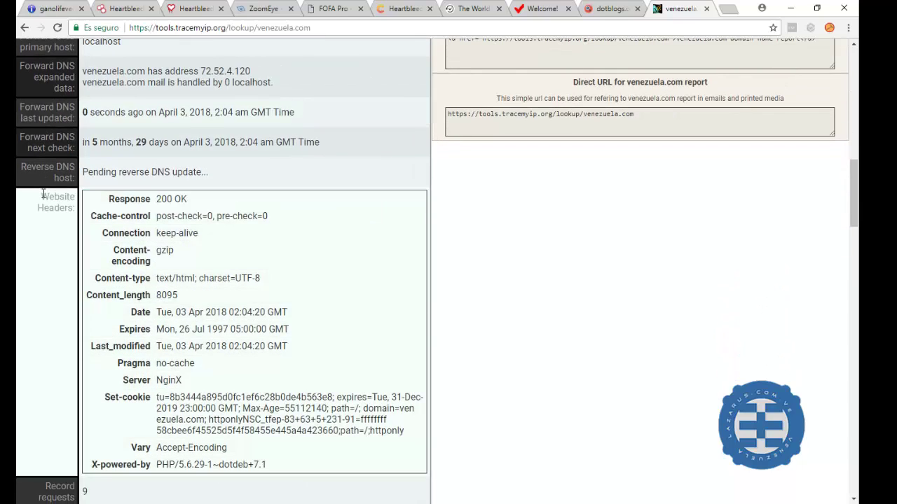
scroll(44, 196, "down", 2)
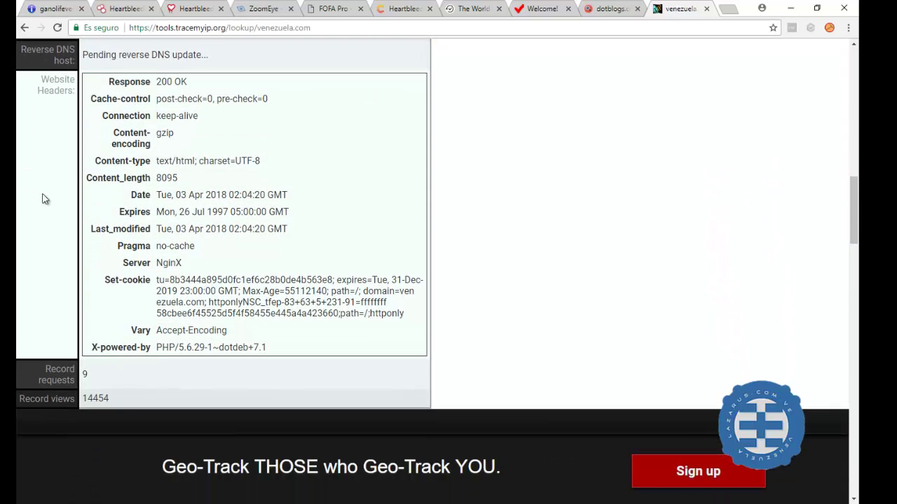
scroll(42, 200, "down", 2)
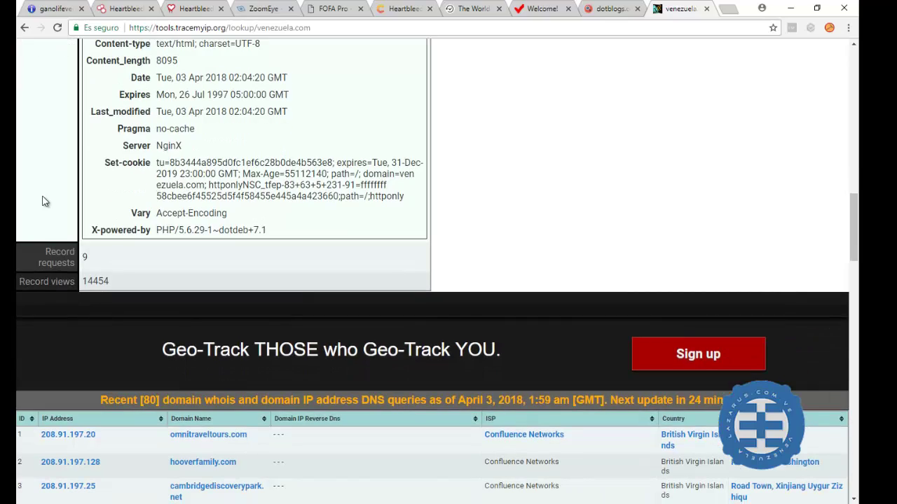
scroll(43, 202, "down", 1)
scroll(43, 202, "up", 2)
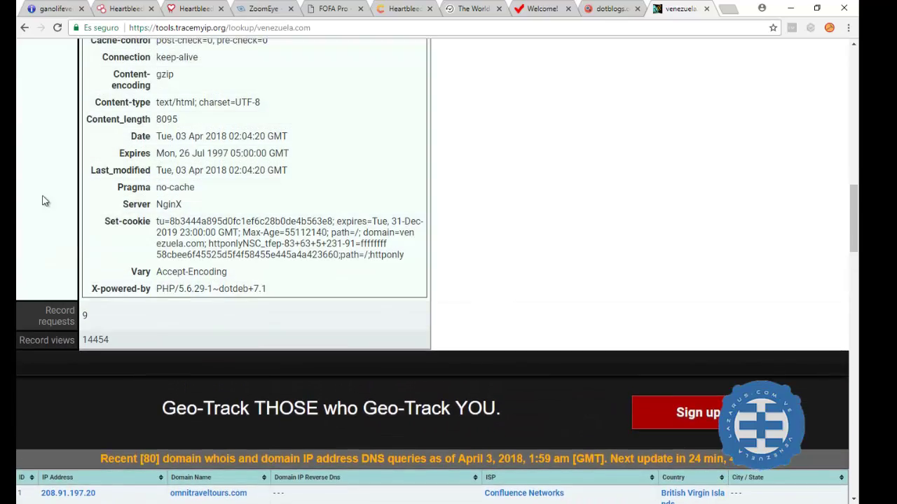
scroll(44, 201, "up", 8)
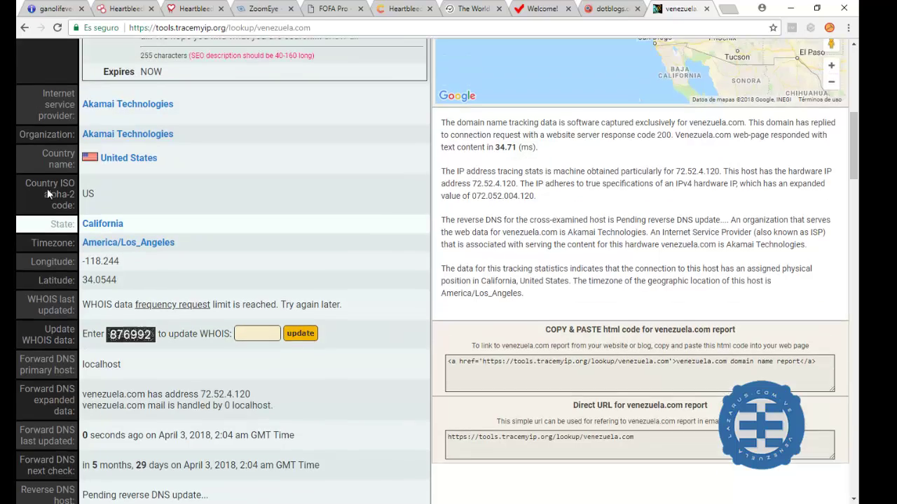
scroll(47, 188, "up", 2)
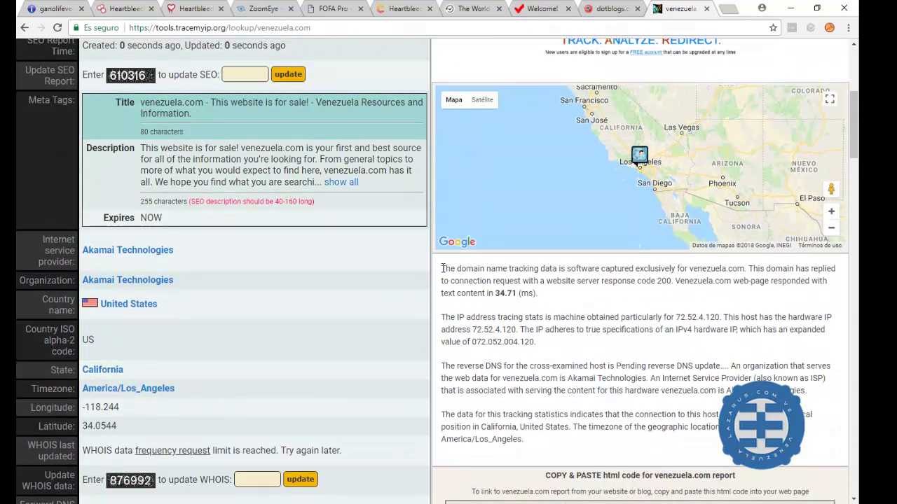
Select the summary paragraphs about venezuela.com, then clear the selection
left_click_drag(442, 269, 581, 440)
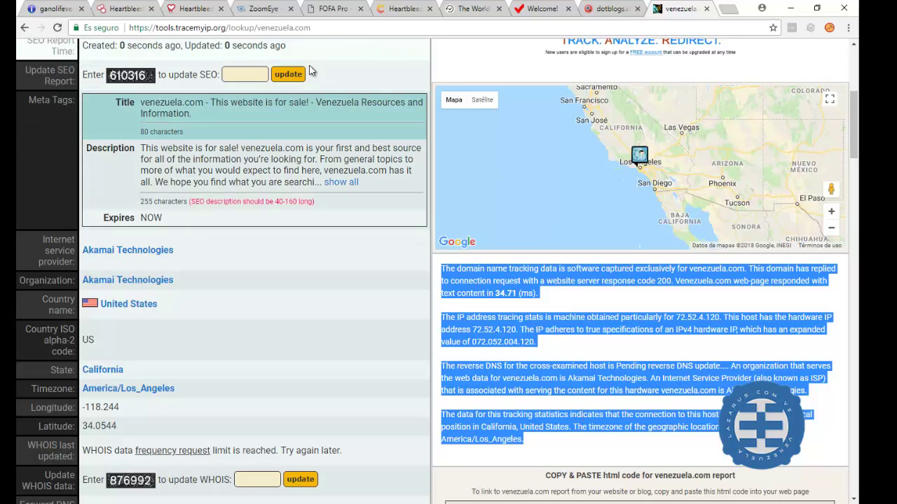
scroll(237, 92, "up", 2)
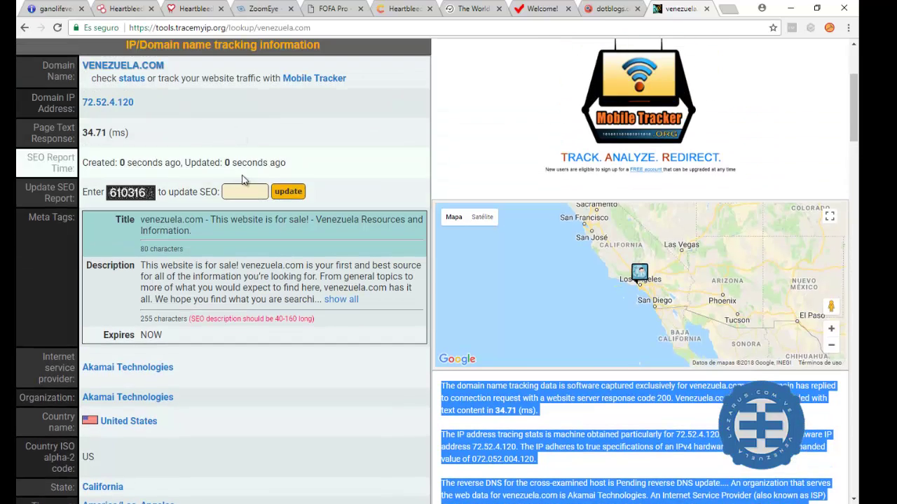
left_click(248, 193)
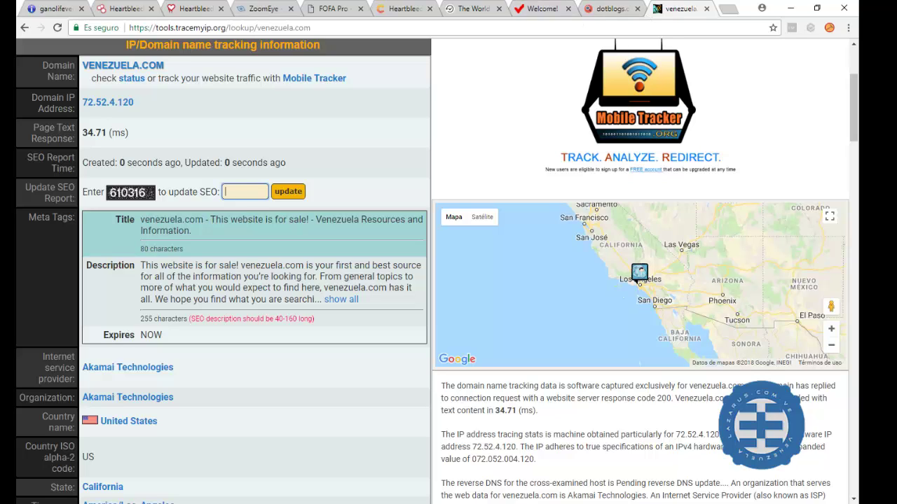
key("alt+Tab")
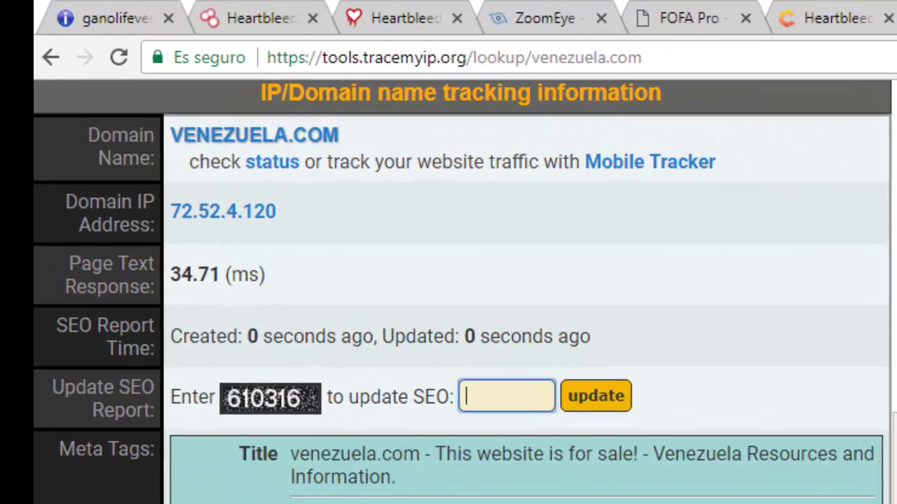
Load the rtsak.com DNS lookup page in a new tab
key("ctrl+t")
right_click(537, 69)
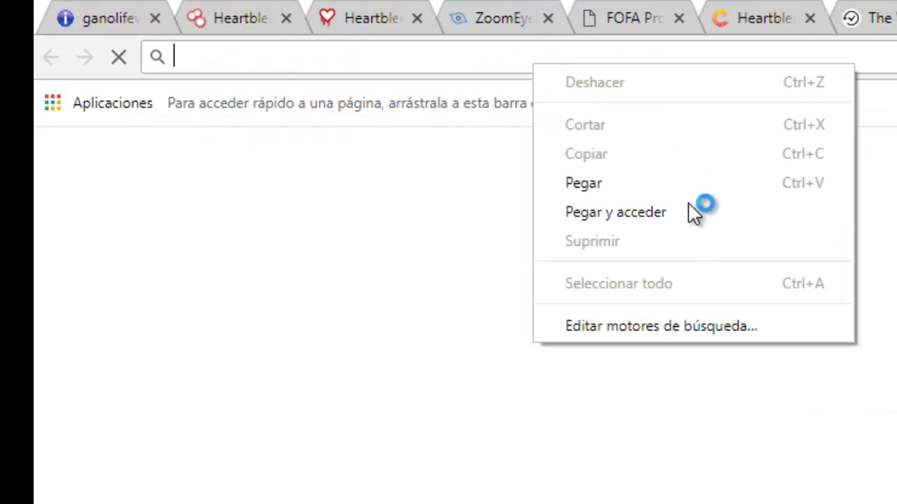
left_click(690, 210)
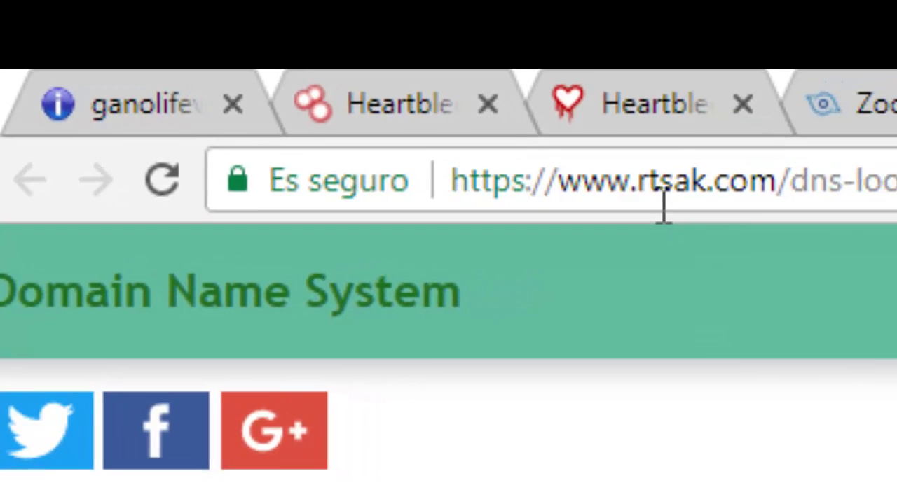
scroll(547, 483, "down", 1)
scroll(546, 490, "down", 5)
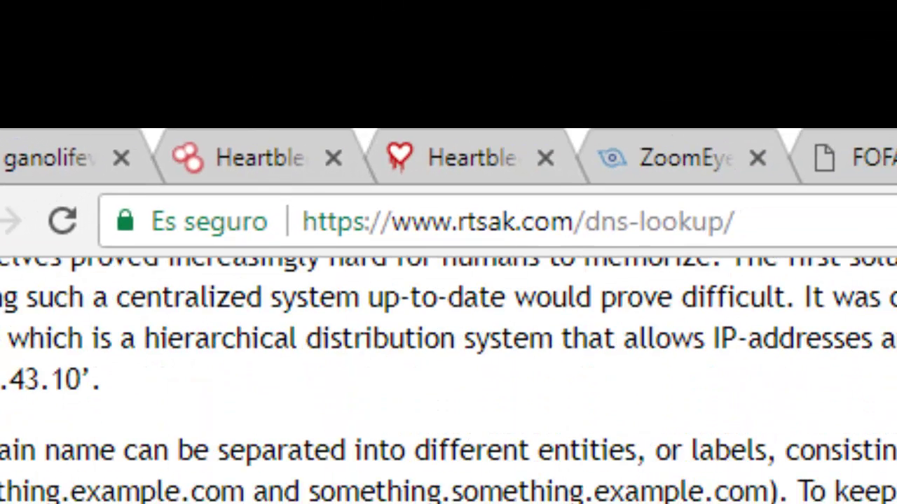
scroll(270, 346, "up", 5)
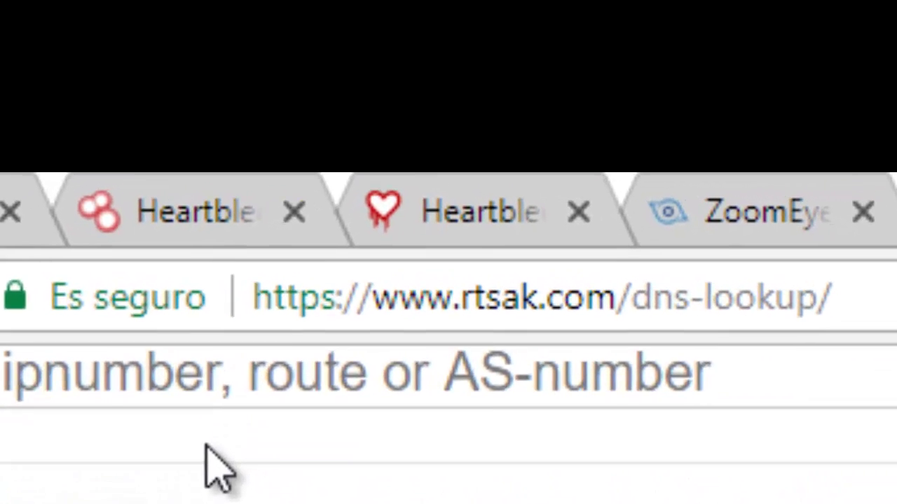
scroll(210, 466, "up", 3)
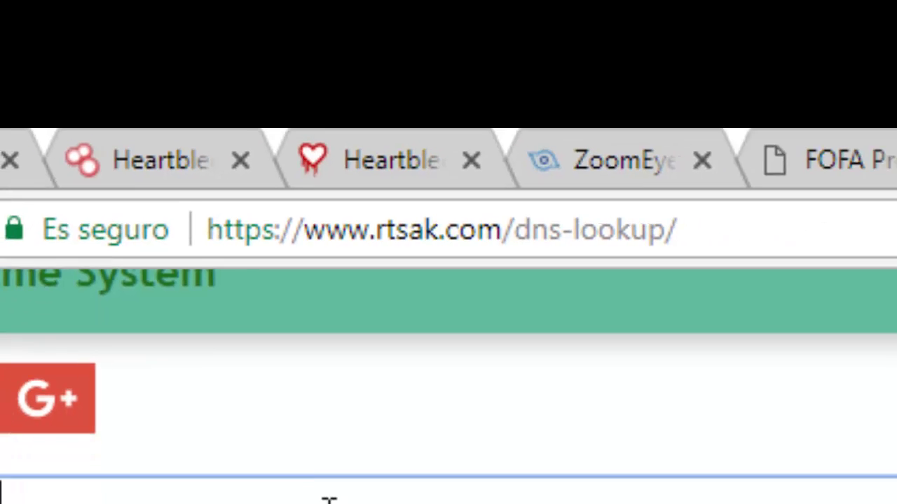
Run the DNS lookup for venezuela.com
type("com")
key("Return")
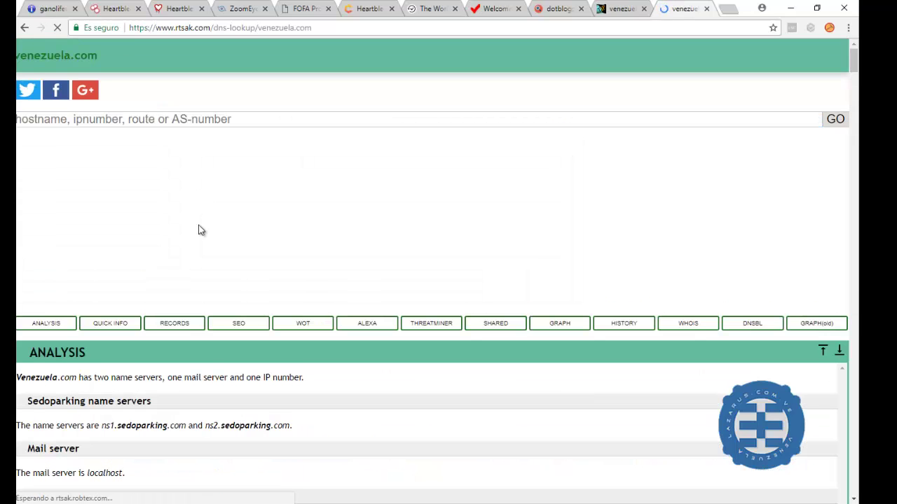
scroll(194, 249, "down", 4)
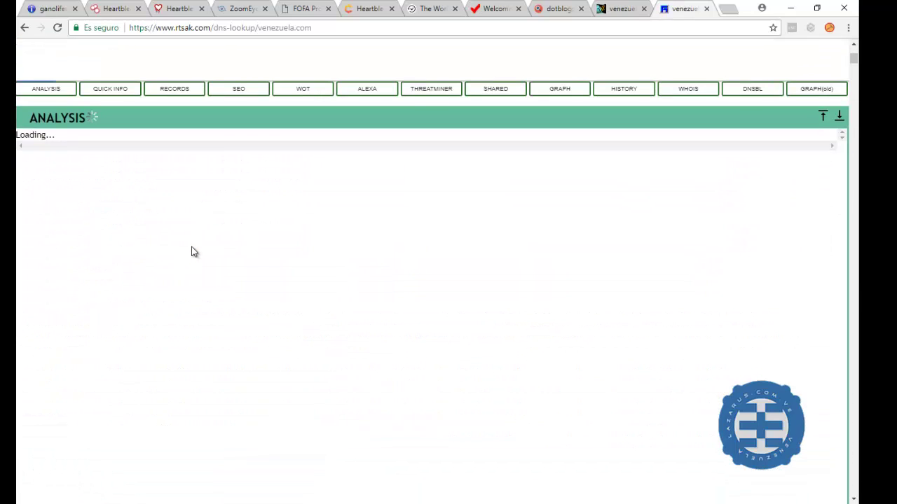
scroll(194, 253, "up", 2)
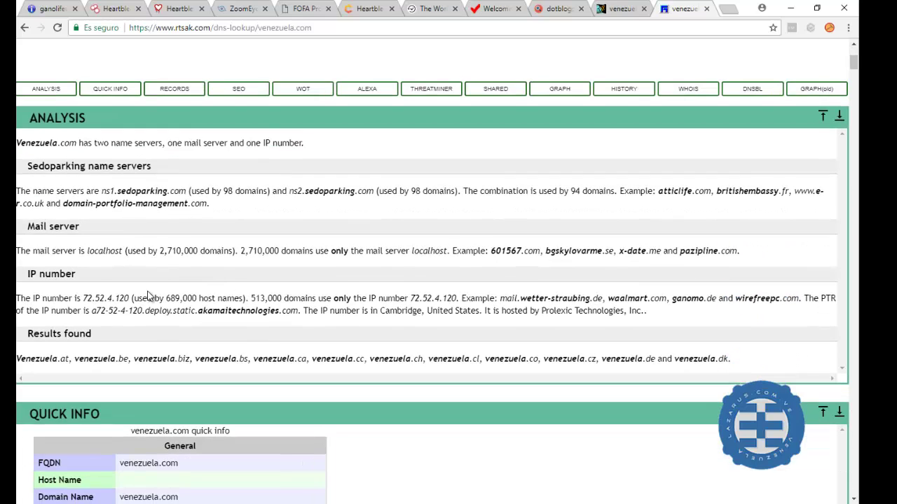
Scroll through the report's name servers, records, shared hosts and graph
scroll(147, 297, "down", 3)
scroll(147, 297, "down", 2)
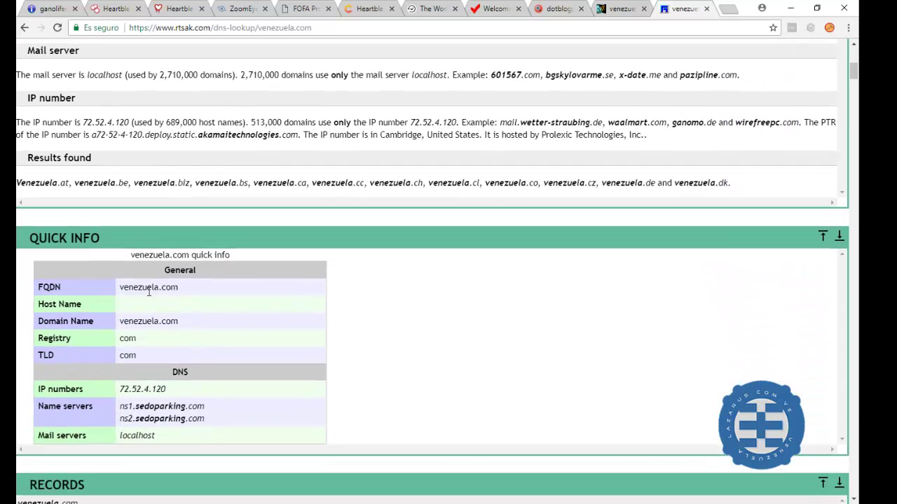
scroll(148, 292, "down", 1)
scroll(148, 292, "down", 2)
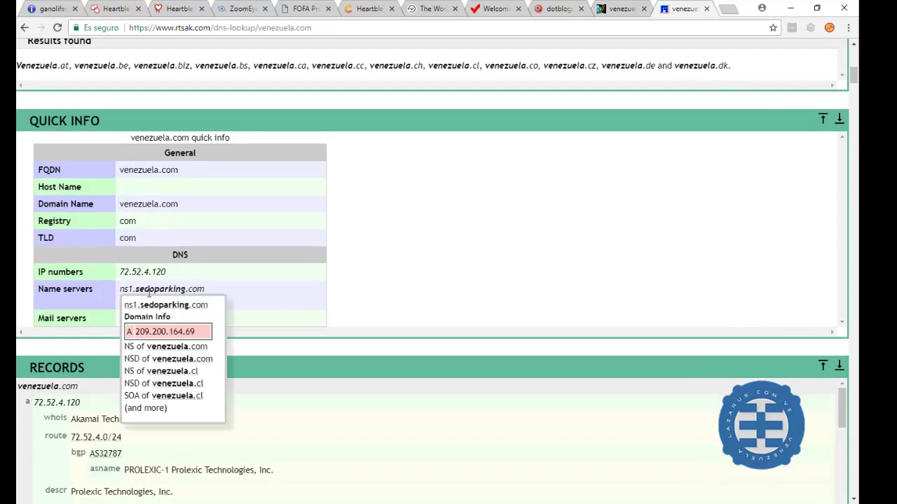
scroll(254, 334, "down", 3)
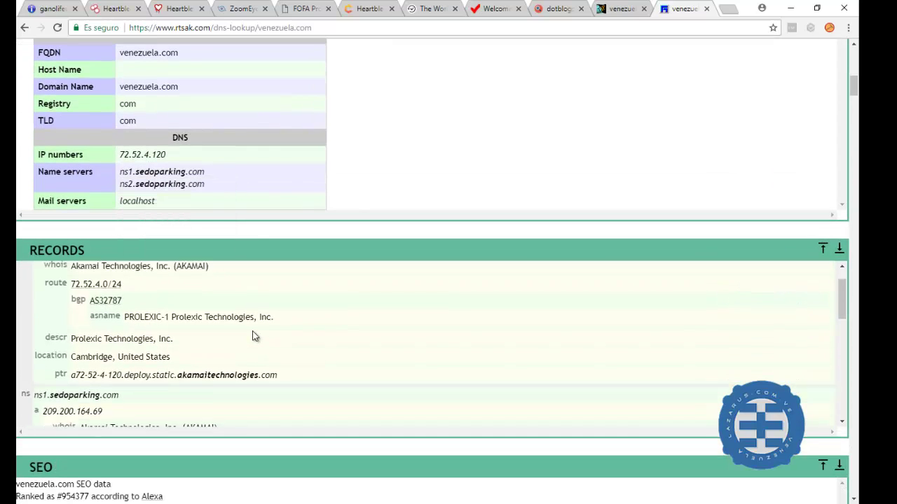
scroll(253, 332, "down", 1)
scroll(253, 332, "down", 2)
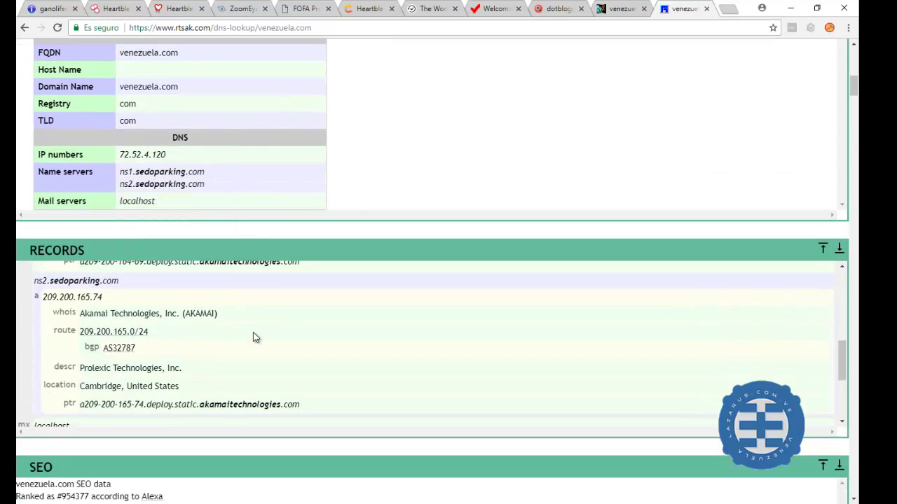
scroll(253, 332, "down", 3)
scroll(253, 336, "down", 1)
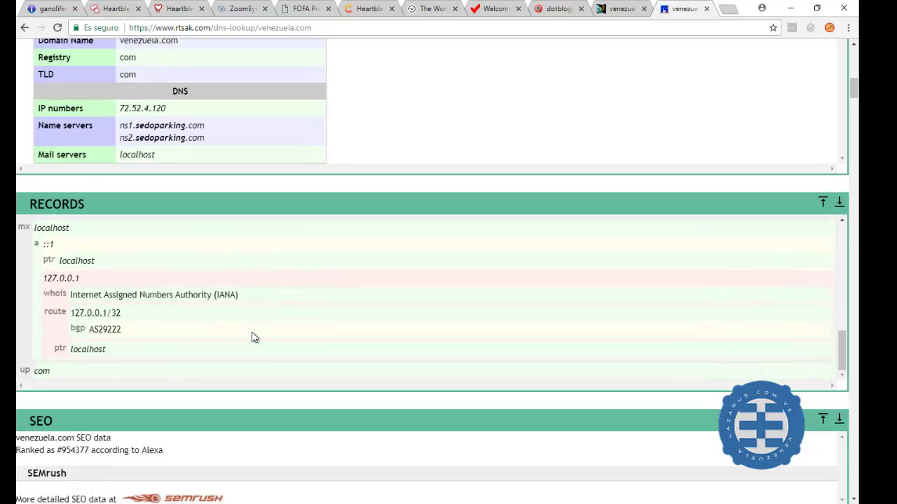
scroll(254, 339, "down", 6)
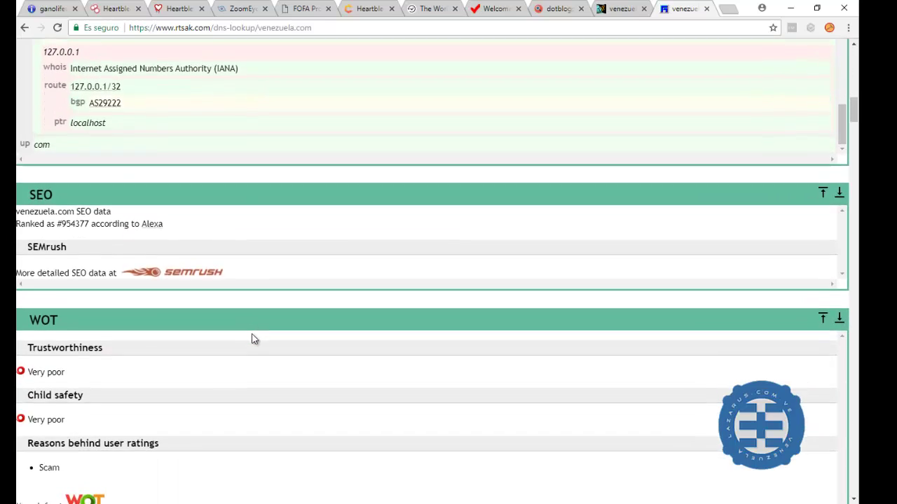
scroll(254, 340, "down", 7)
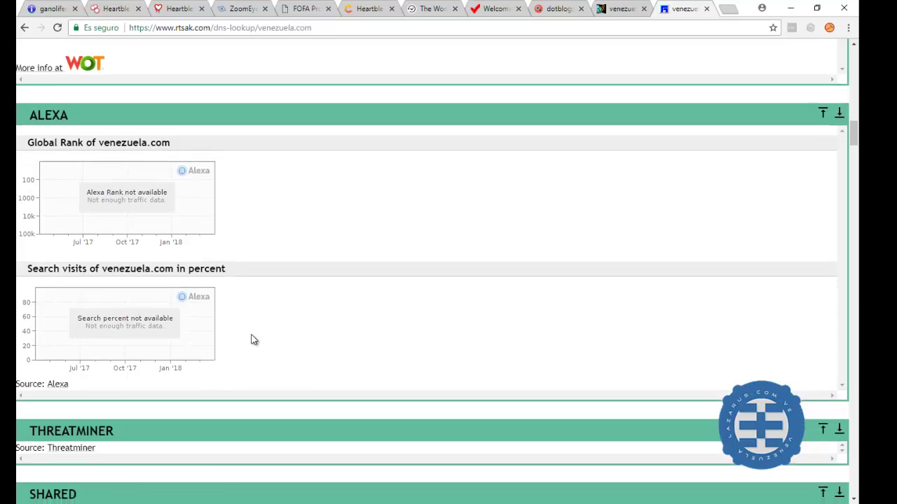
scroll(251, 334, "down", 2)
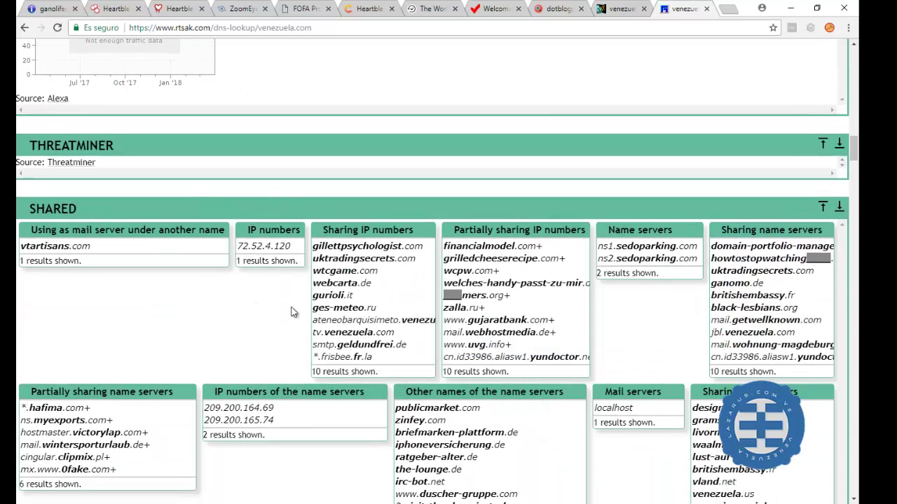
scroll(214, 292, "down", 1)
scroll(214, 292, "down", 4)
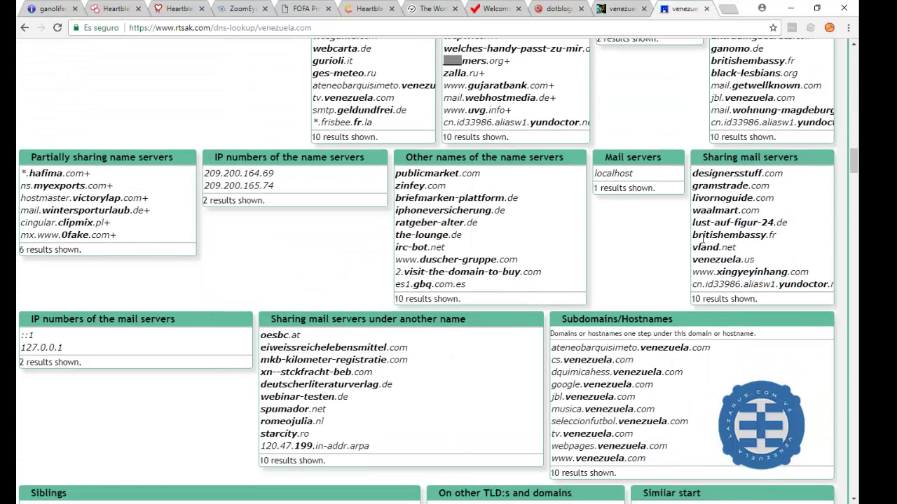
scroll(290, 320, "down", 5)
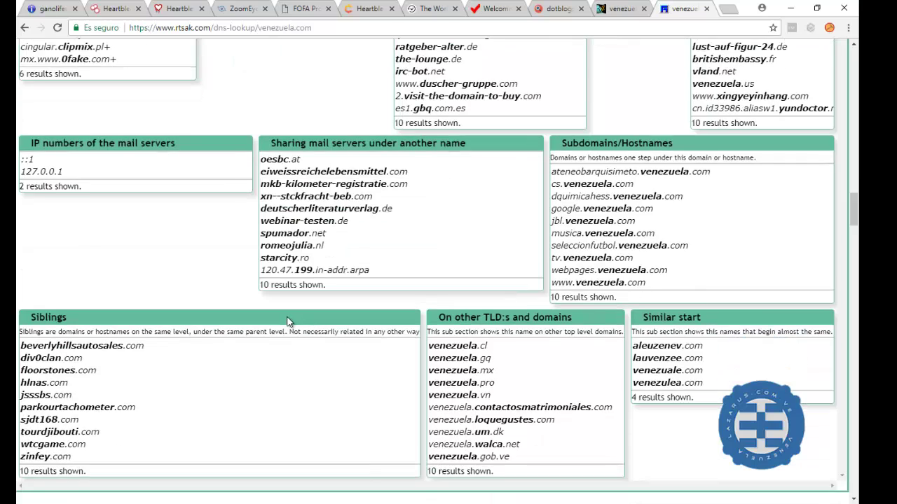
scroll(280, 322, "down", 4)
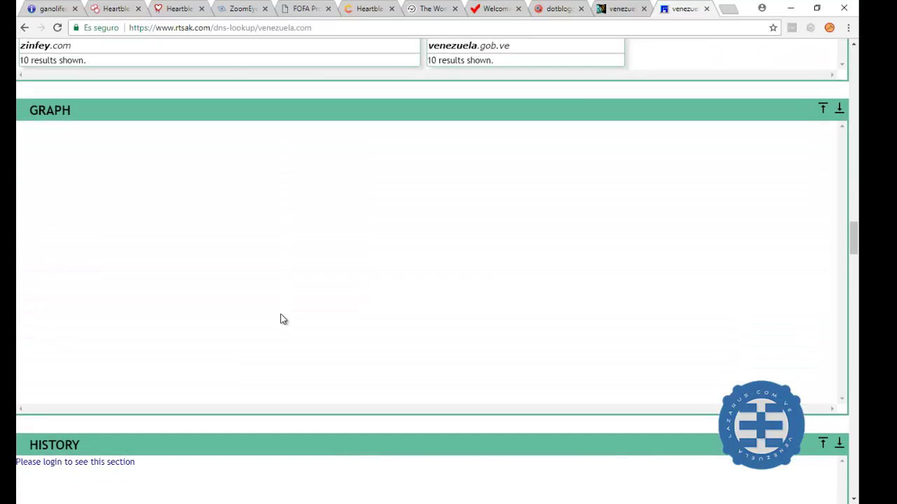
scroll(281, 320, "down", 3)
scroll(281, 316, "down", 3)
scroll(281, 317, "down", 4)
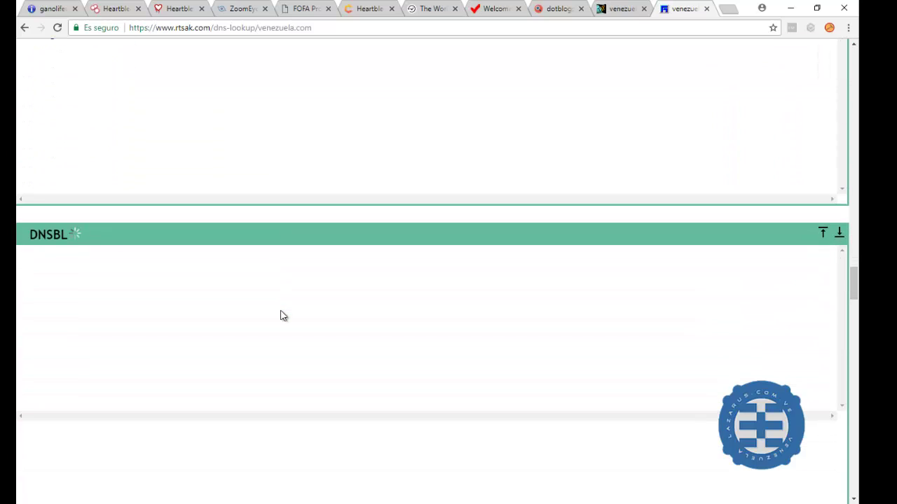
Scroll past DNSBL and GRAPH(old) to the HISTORY and WHOIS panels, then back up to the AS graph
scroll(281, 315, "down", 2)
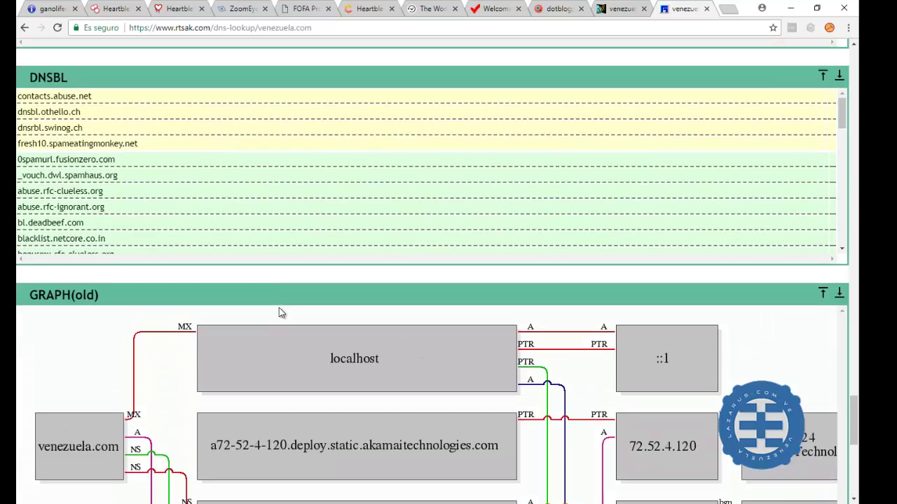
scroll(279, 313, "down", 1)
scroll(99, 249, "down", 1)
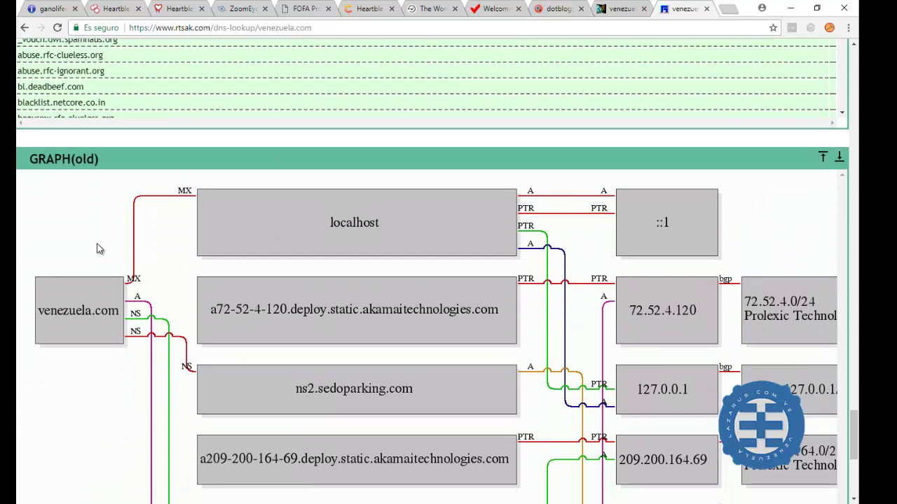
scroll(98, 281, "down", 1)
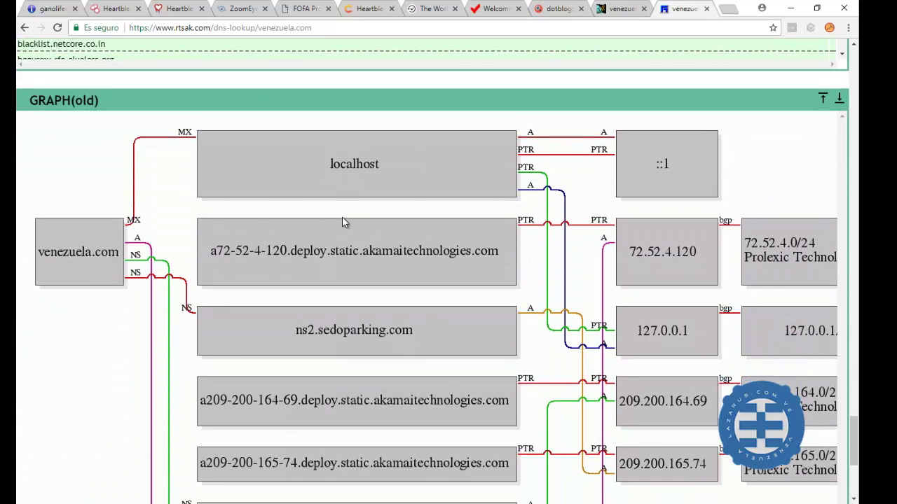
scroll(343, 222, "down", 2)
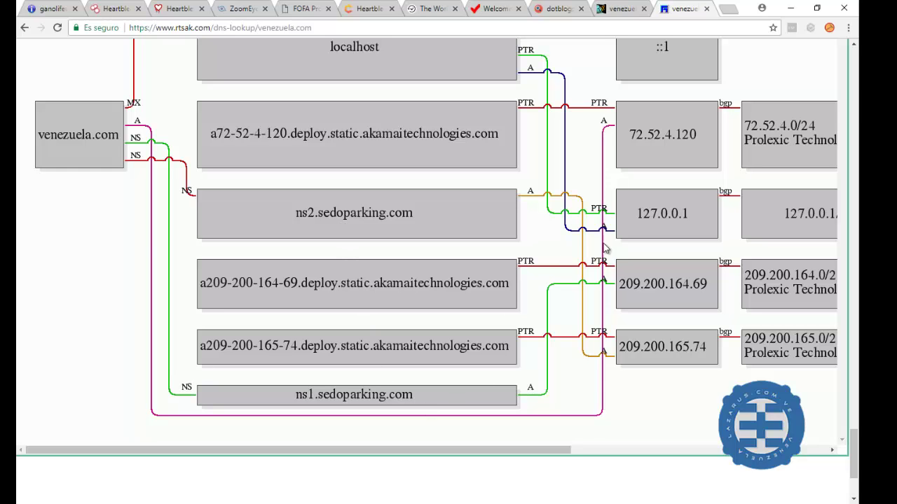
left_click_drag(490, 449, 440, 475)
scroll(453, 351, "up", 7)
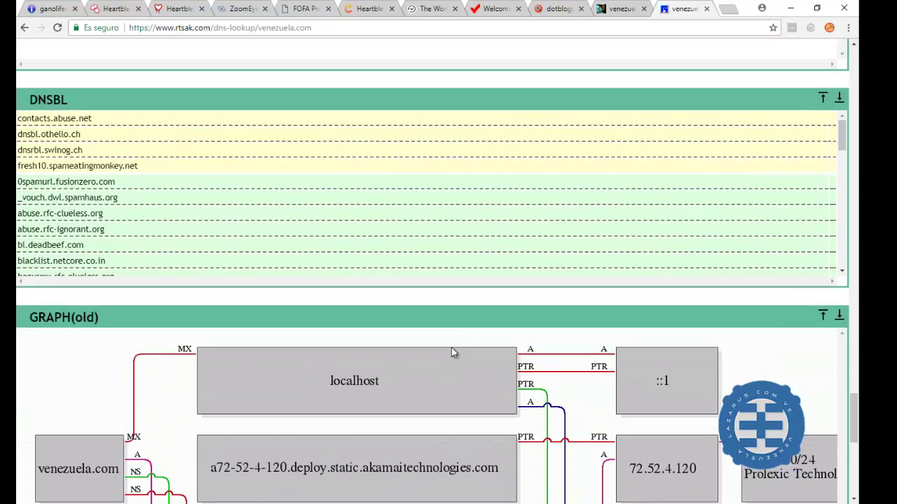
scroll(451, 348, "up", 6)
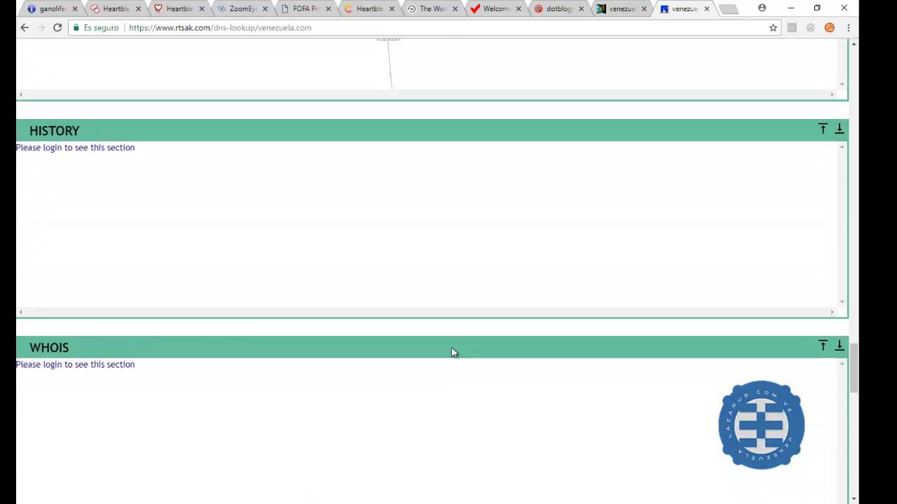
scroll(451, 352, "up", 2)
Drag the central node, shift the AS graph, and highlight a link into AS1299
left_click_drag(395, 200, 205, 221)
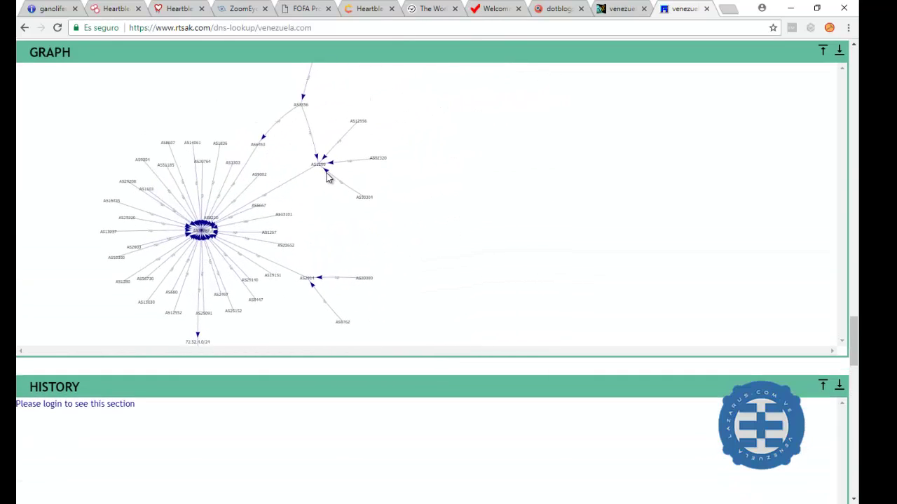
left_click_drag(328, 175, 442, 193)
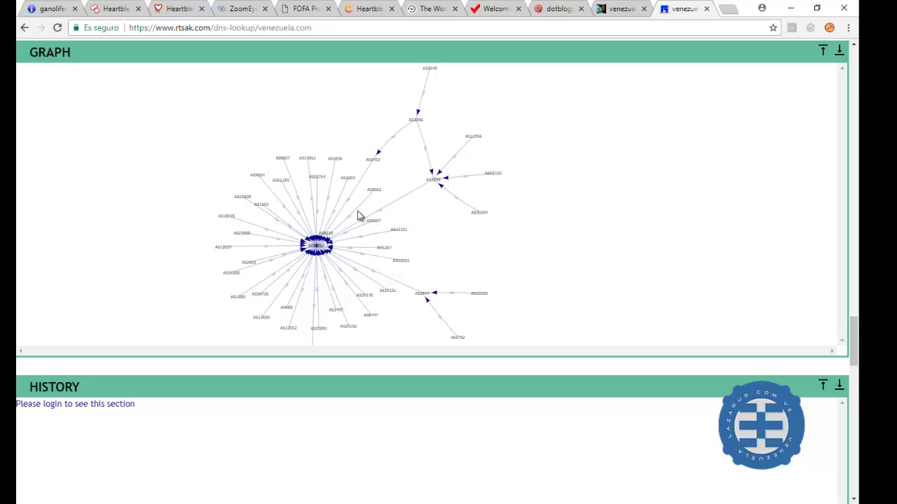
left_click(328, 241)
Zoom and pan around AS9002 and the AS32787 hub, then zoom out to show the whole graph
scroll(408, 159, "up", 1)
scroll(408, 159, "up", 6)
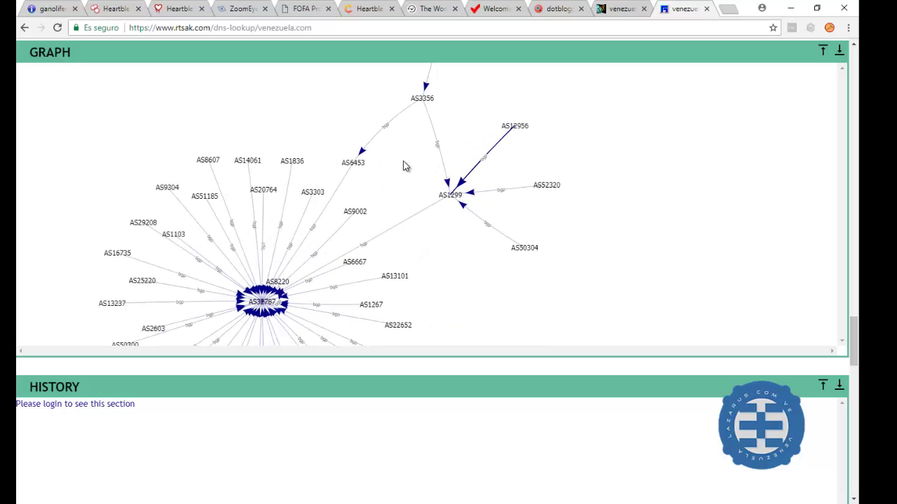
scroll(493, 194, "down", 1)
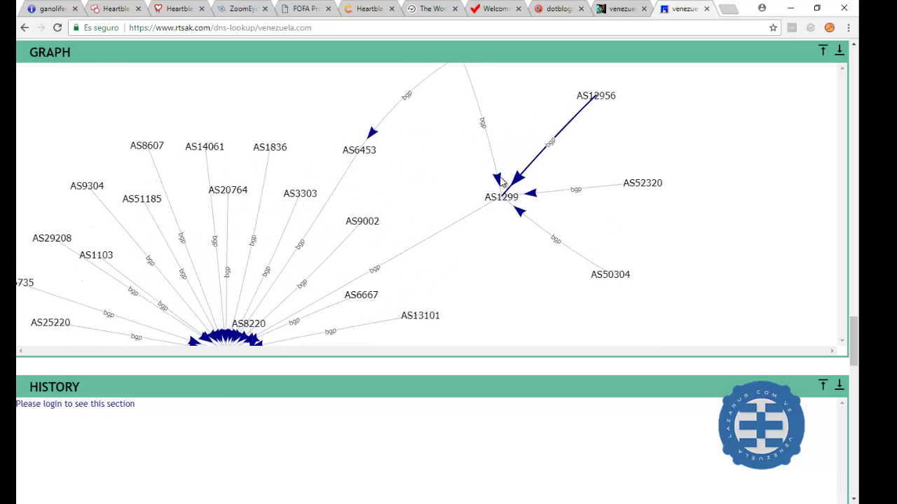
scroll(374, 217, "up", 3)
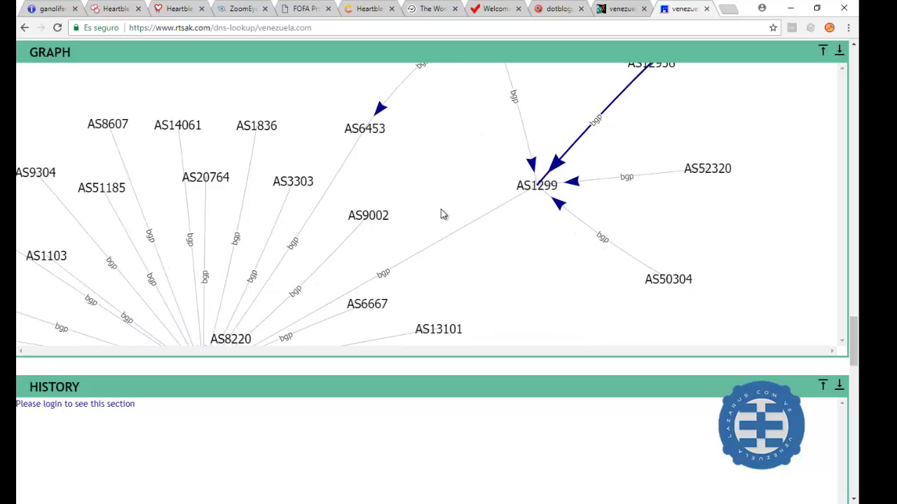
left_click_drag(462, 226, 570, 95)
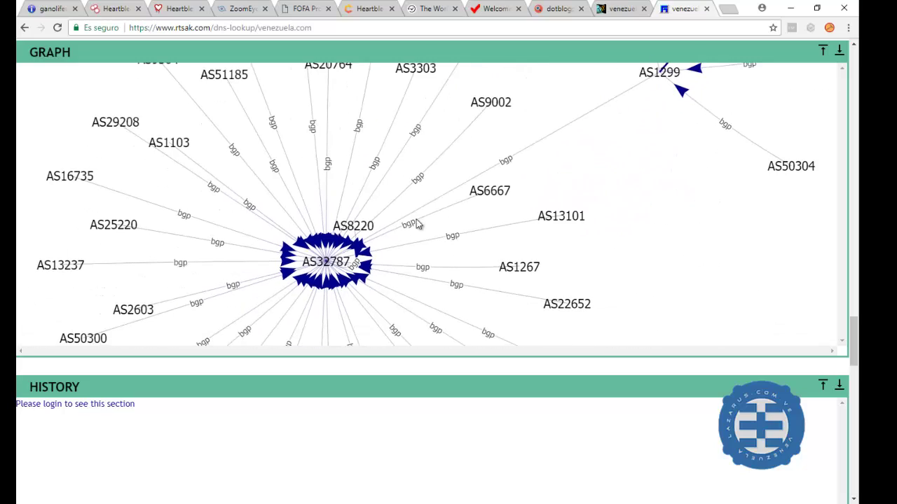
left_click_drag(416, 220, 424, 31)
left_click_drag(433, 66, 443, 188)
scroll(326, 155, "down", 2)
scroll(325, 156, "down", 5)
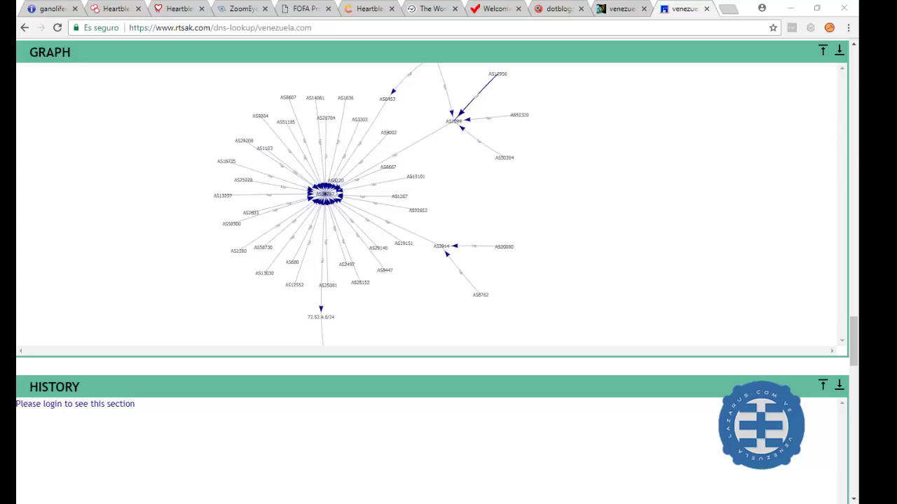
Load web.archive.org in a new tab and place the cursor in the Wayback Machine URL box
left_click(730, 9)
right_click(556, 29)
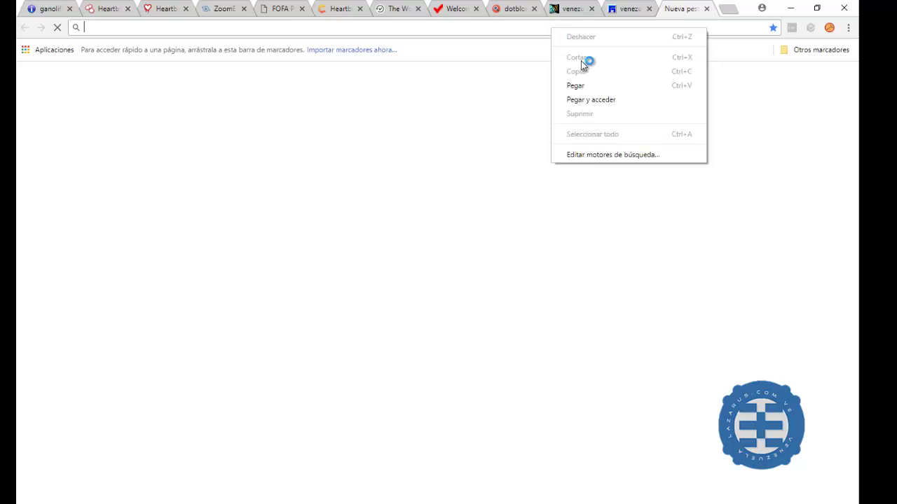
left_click(584, 98)
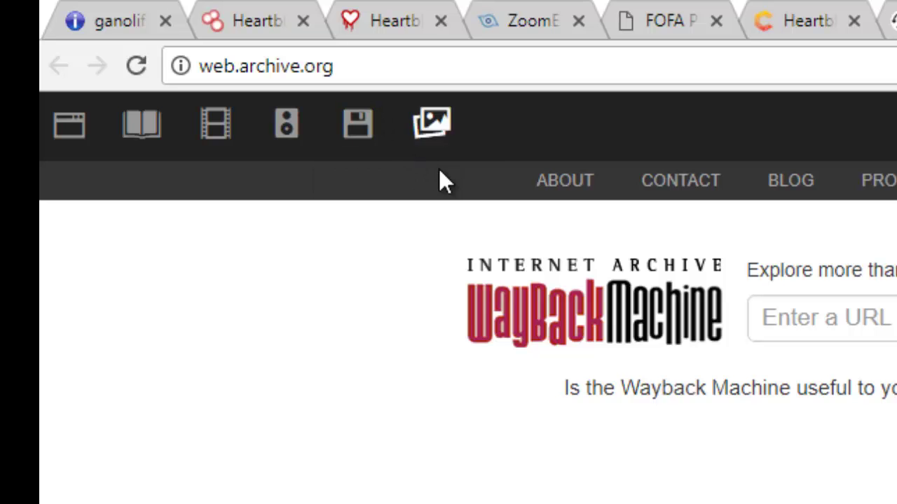
left_click(776, 321)
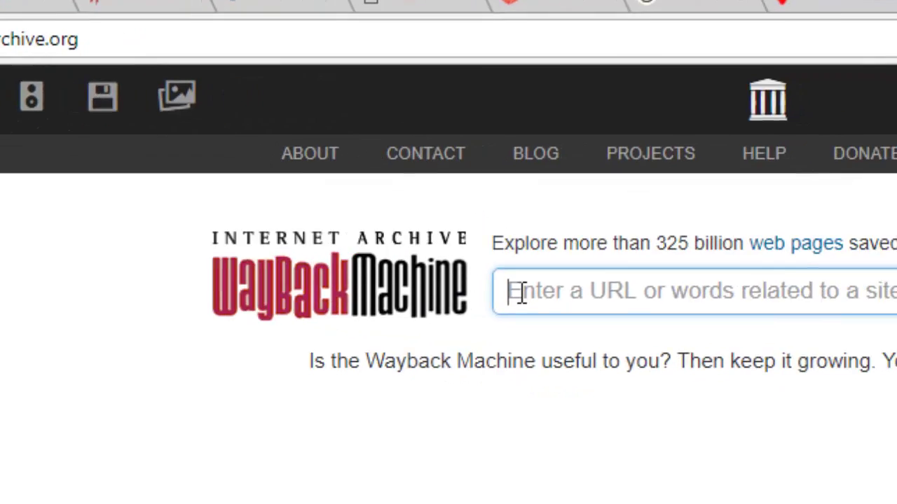
Search the Wayback Machine for 'venezuela'
type("venez")
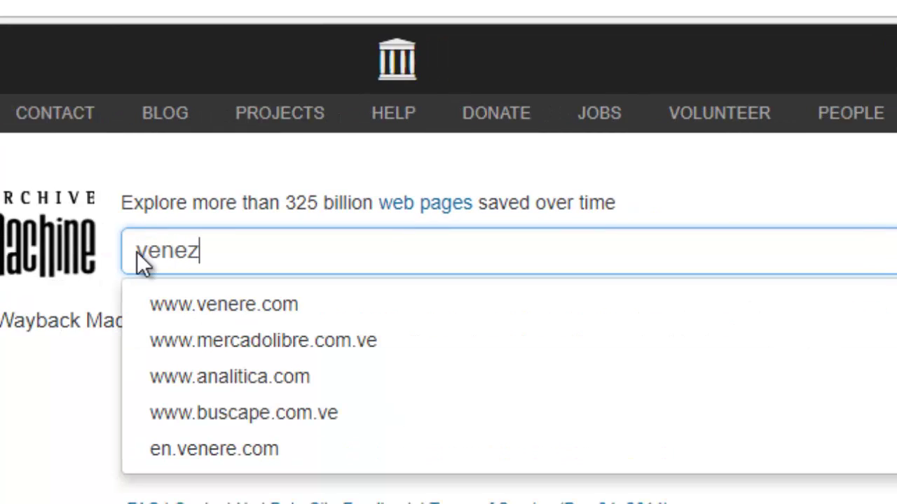
type("uel")
key("Return")
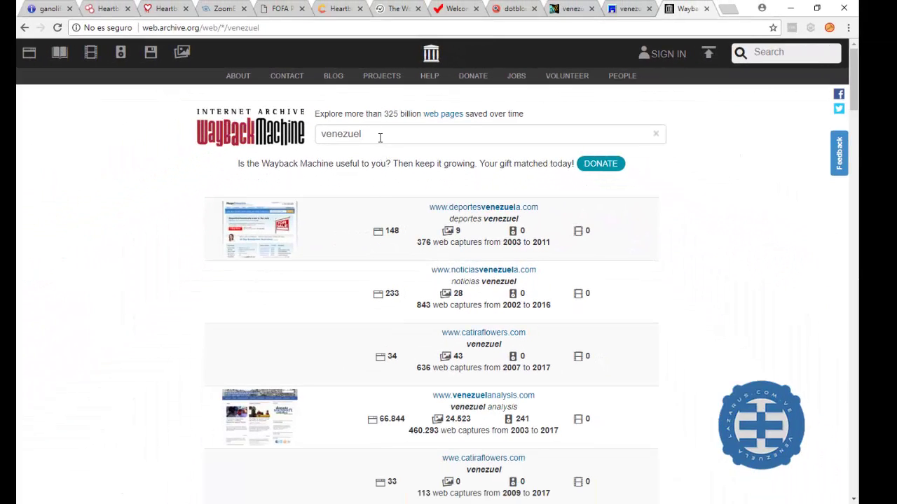
left_click(319, 185)
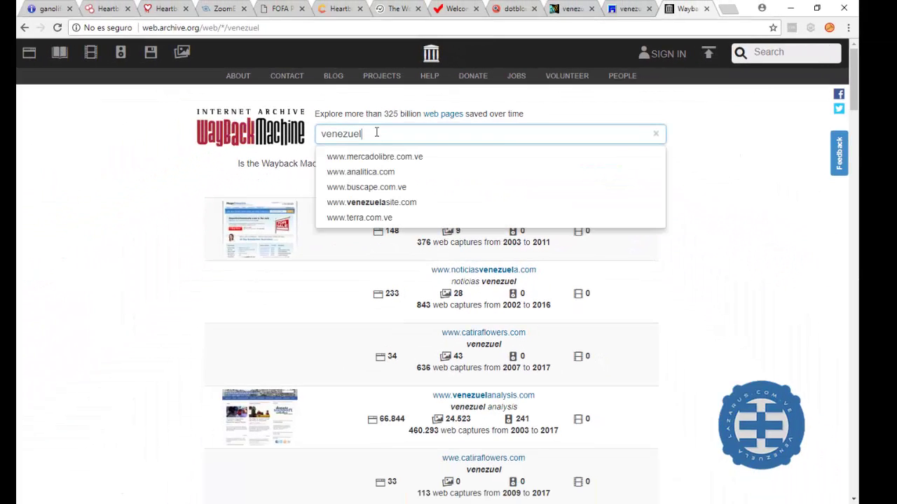
type("a")
key("Return")
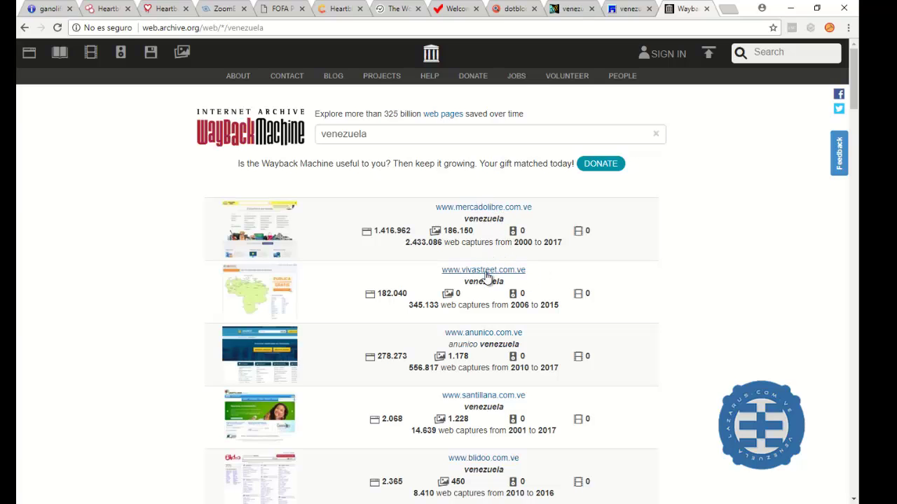
scroll(491, 275, "down", 2)
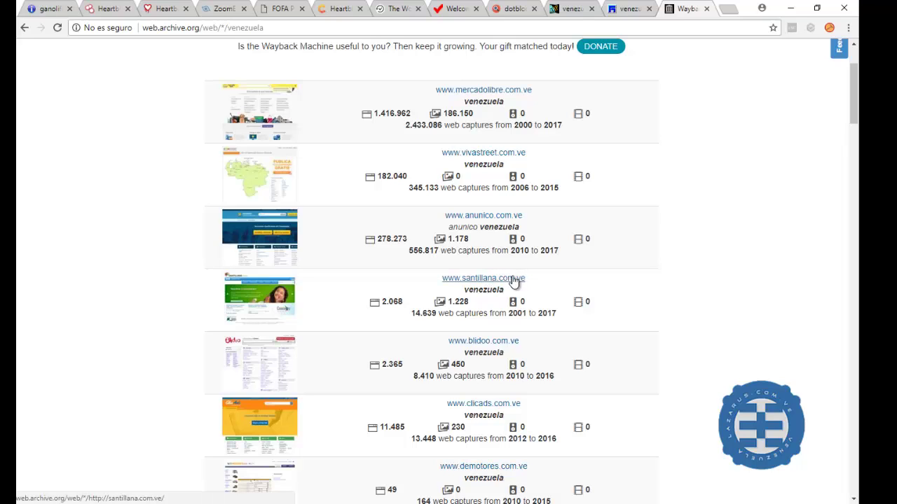
scroll(513, 280, "down", 2)
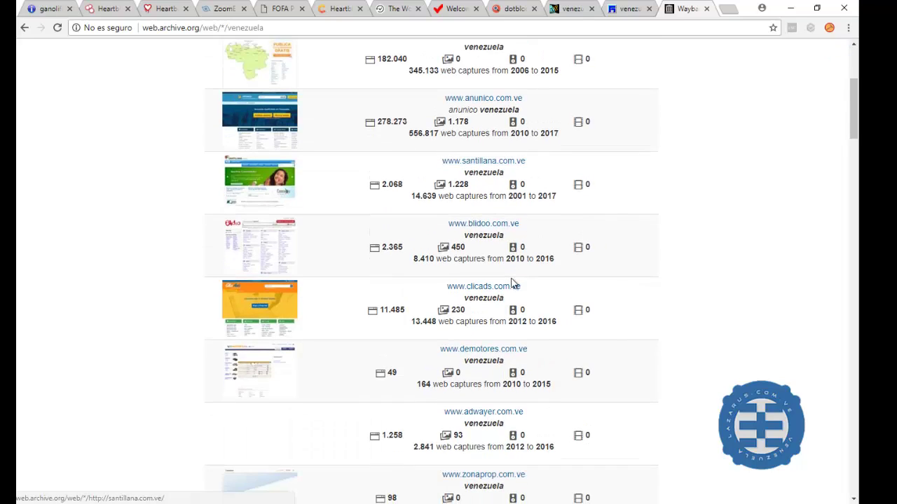
left_click(482, 357)
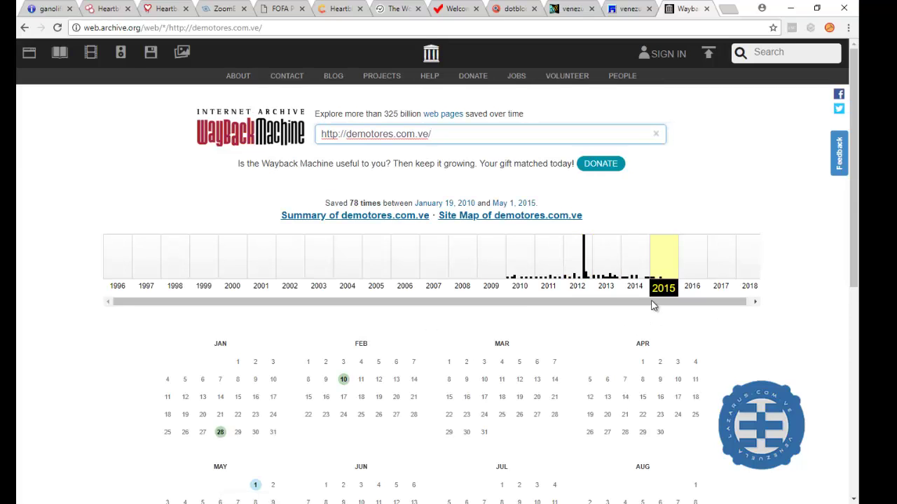
Check the Feb 10, 2015 capture, then open the January 19, 2010 capture from the 2010 calendar
left_click(344, 382)
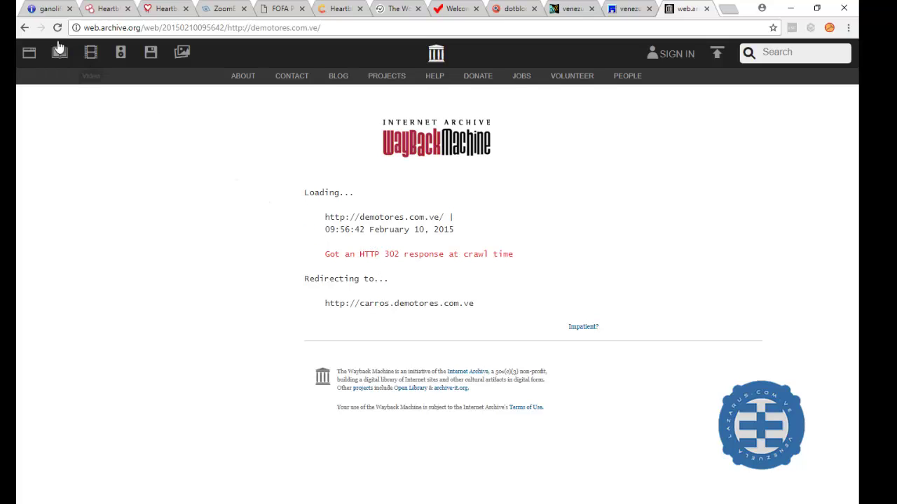
left_click(24, 28)
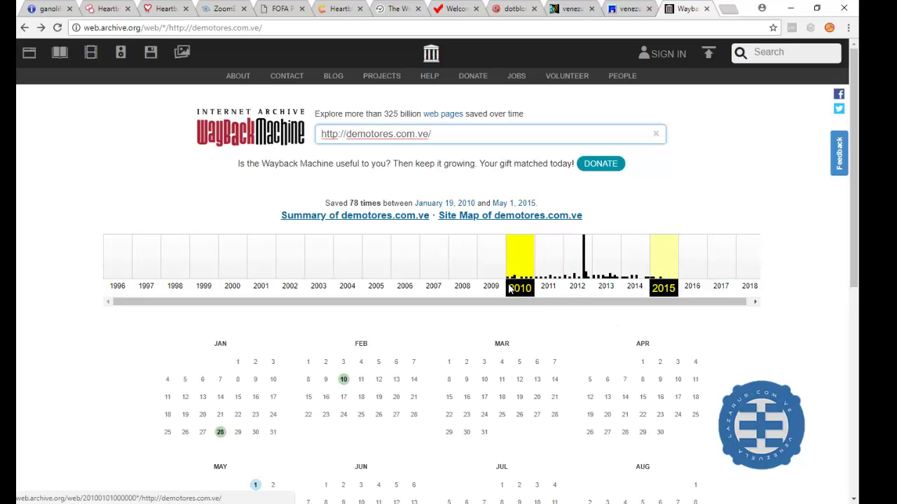
left_click(515, 290)
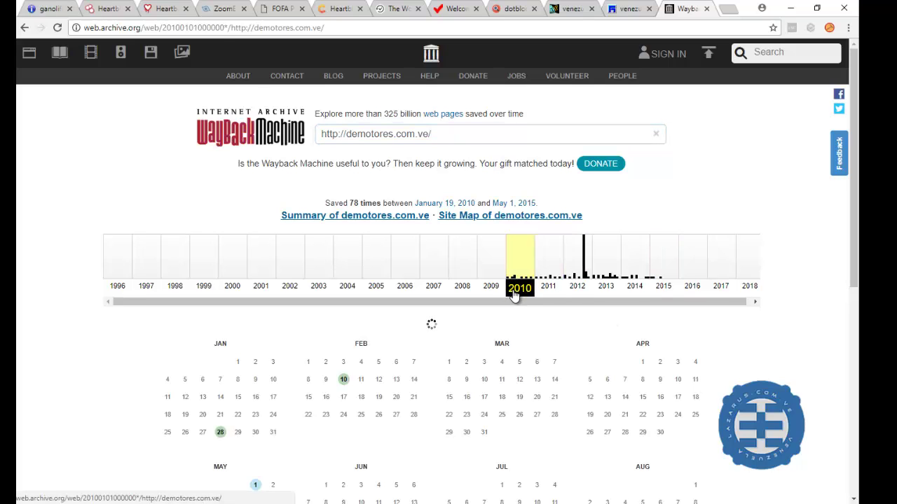
scroll(397, 368, "down", 1)
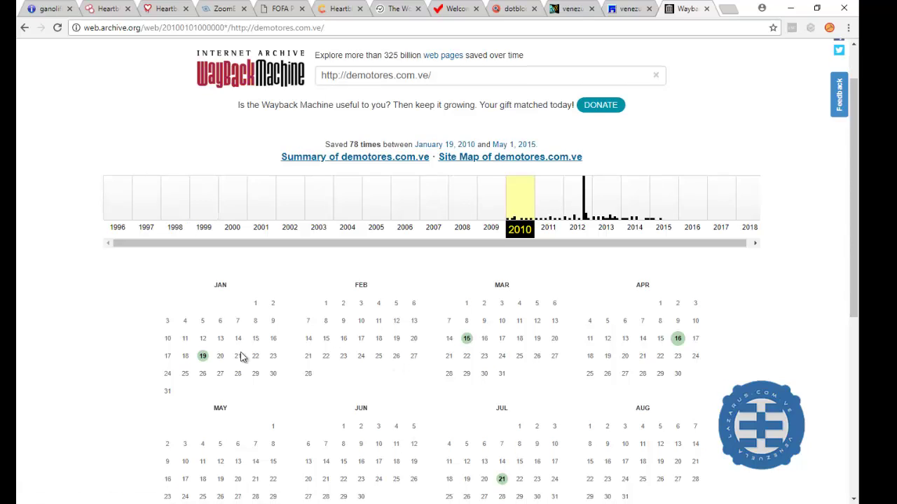
left_click(204, 358)
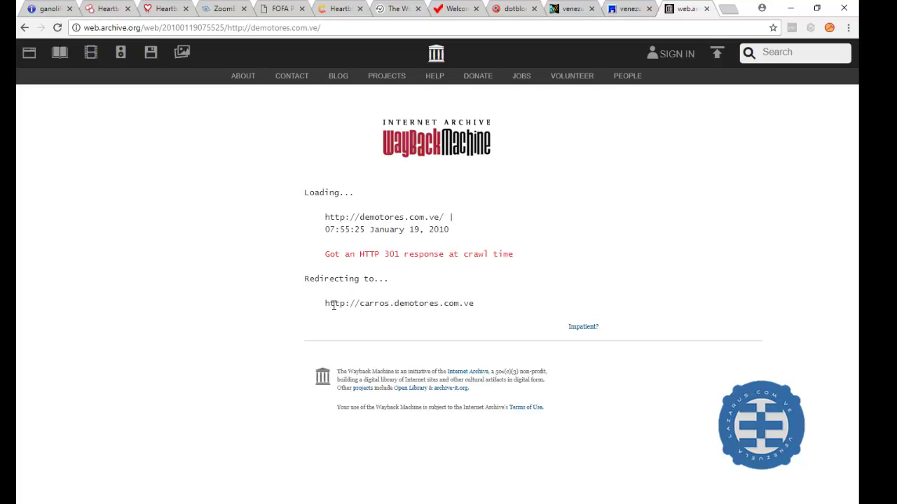
Open carros.demotores.com.ve in a new tab, close the failed tab, and return to the 2010 calendar
left_click_drag(327, 305, 467, 307)
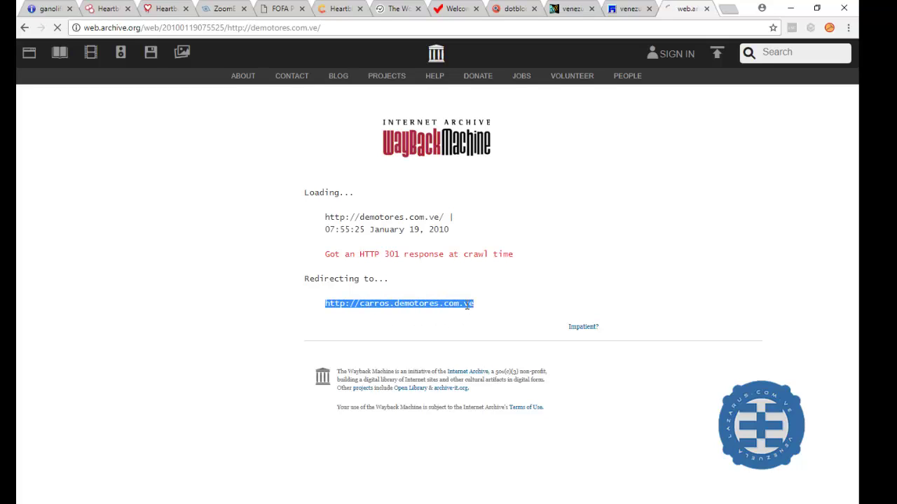
right_click(467, 306)
left_click(504, 321)
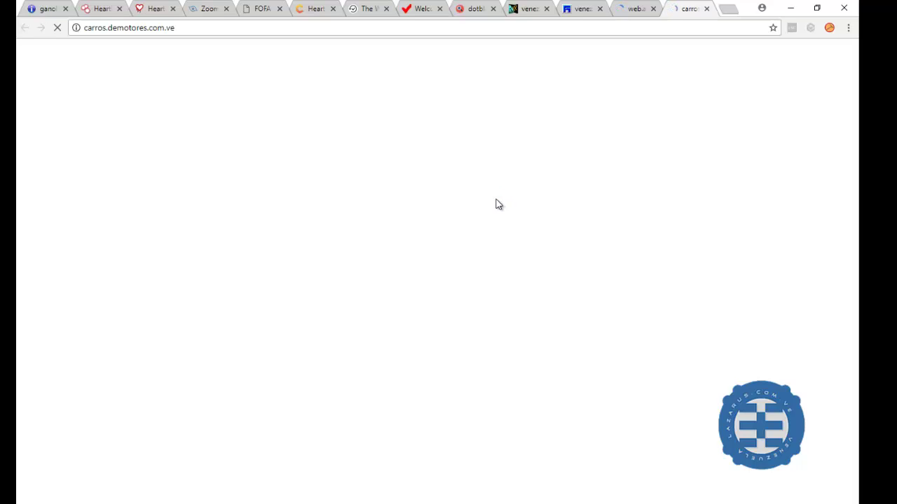
left_click(706, 8)
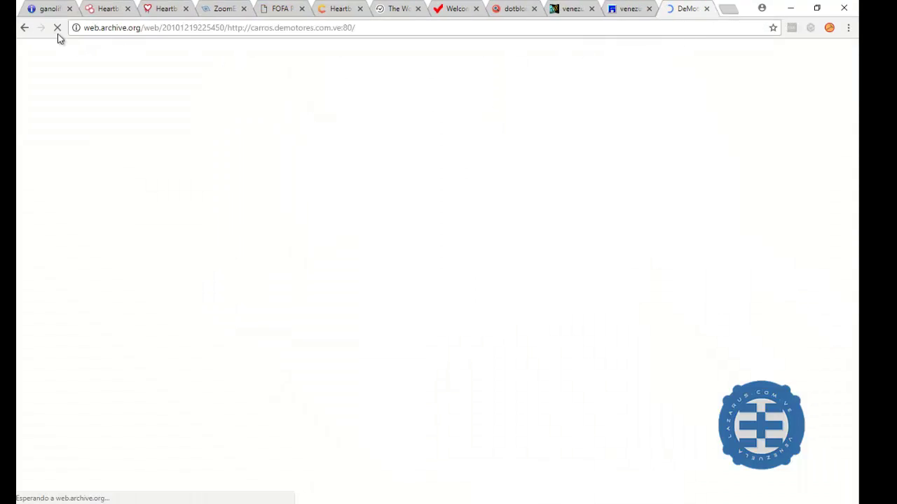
left_click(24, 28)
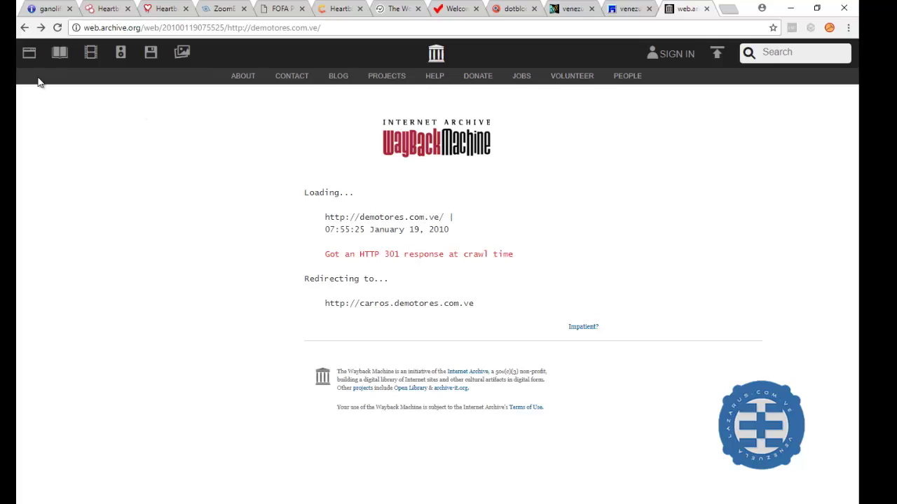
left_click(25, 28)
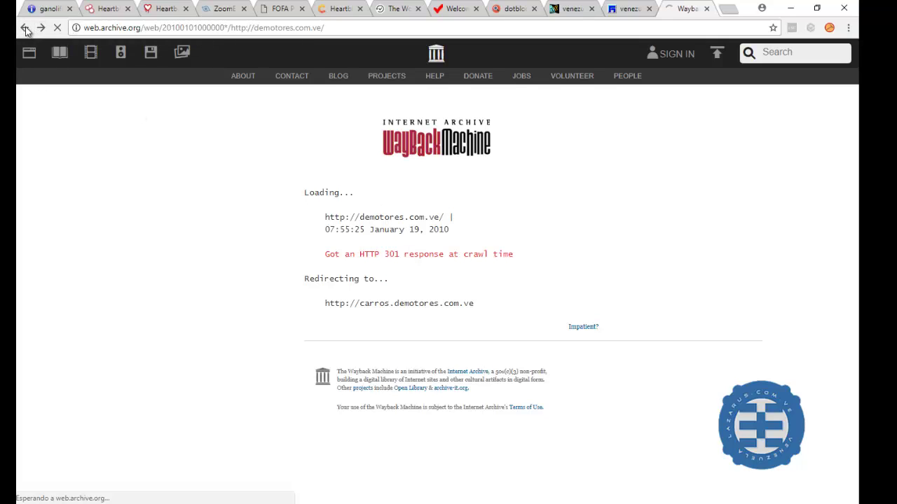